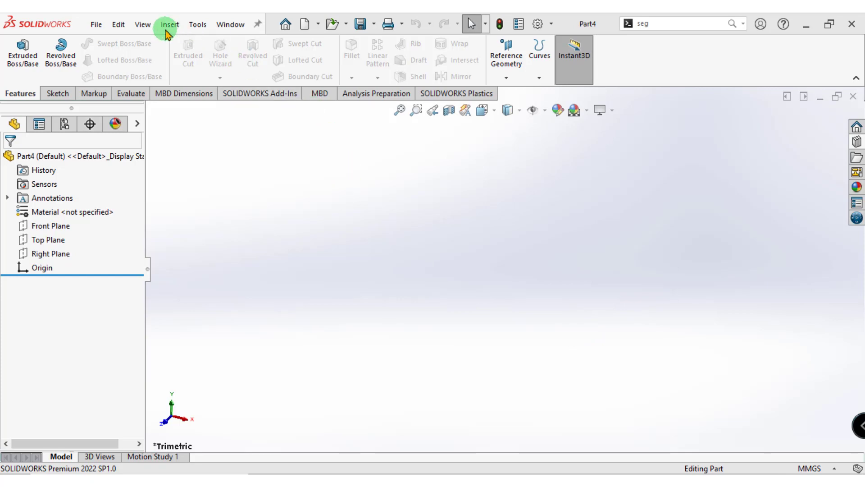
# Step: Insert the PLANT POT 2 YT part into Part4 at the origin
pyautogui.click(168, 27)
pyautogui.click(193, 350)
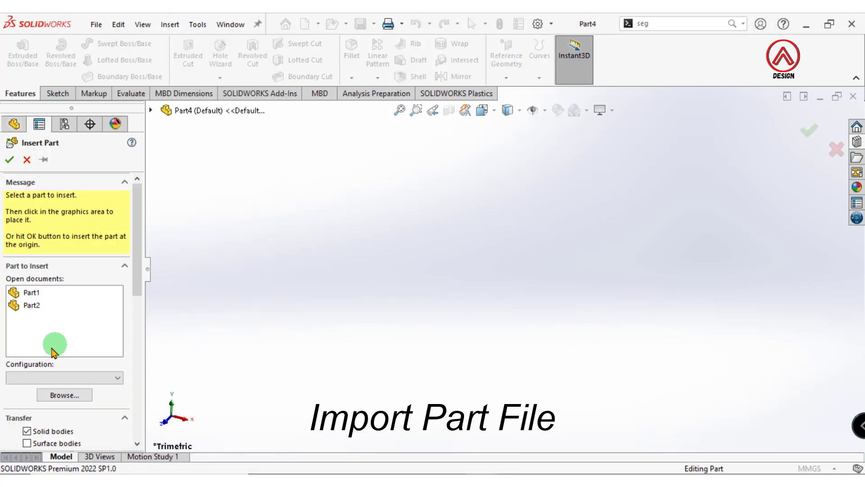
pyautogui.click(60, 395)
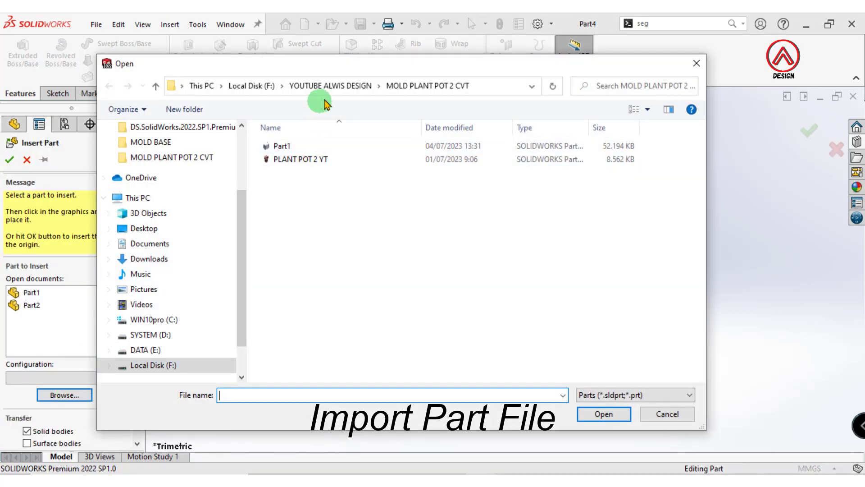
pyautogui.click(315, 161)
pyautogui.click(588, 416)
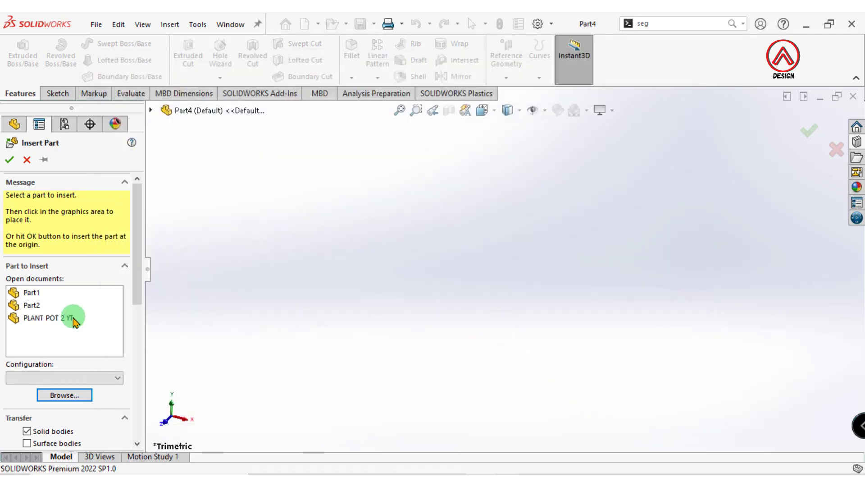
pyautogui.click(72, 318)
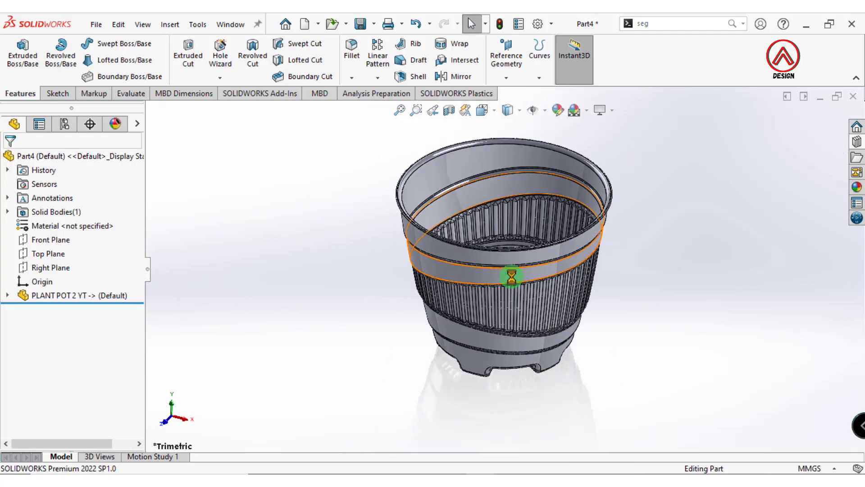
# Step: Zoom and orbit the view to look into the pot's interior
pyautogui.scroll(3, 565, 251)
pyautogui.scroll(-2, 565, 257)
pyautogui.scroll(-1, 496, 226)
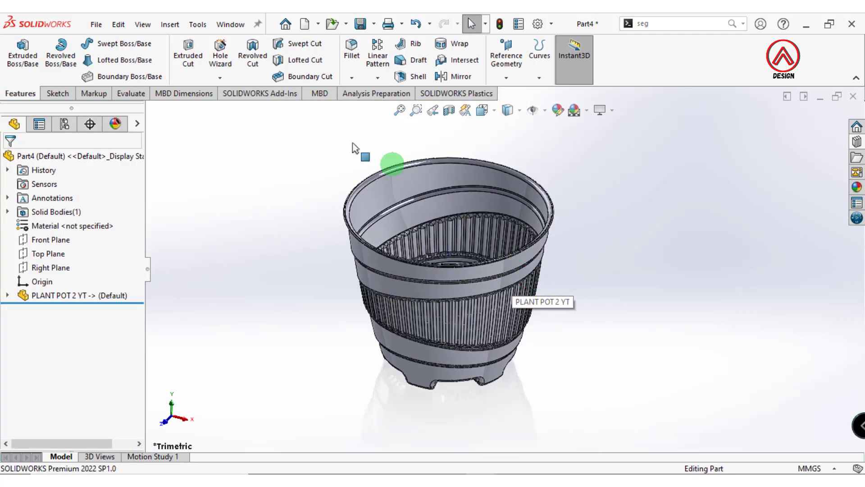
pyautogui.moveTo(473, 200); pyautogui.dragTo(470, 280, button='middle')
pyautogui.scroll(-2, 464, 281)
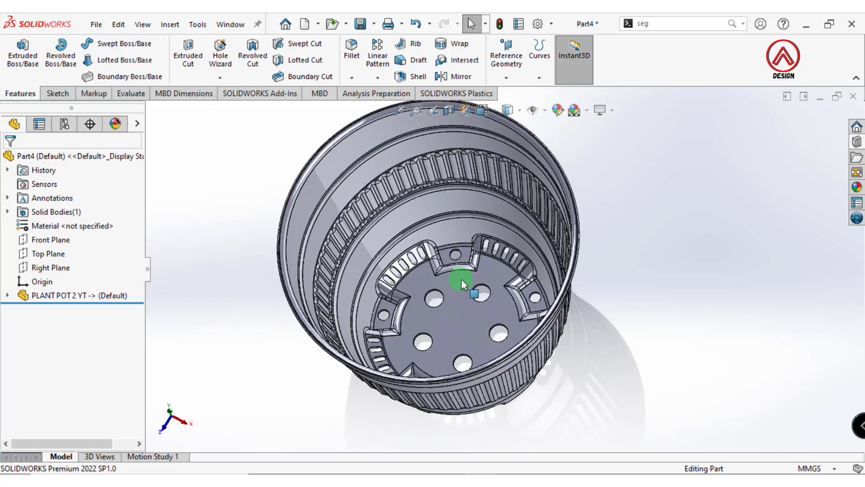
pyautogui.scroll(-3, 478, 280)
# Step: Start a 0.5 mm fillet and select the pot's bottom and upper small hole edges
pyautogui.click(354, 49)
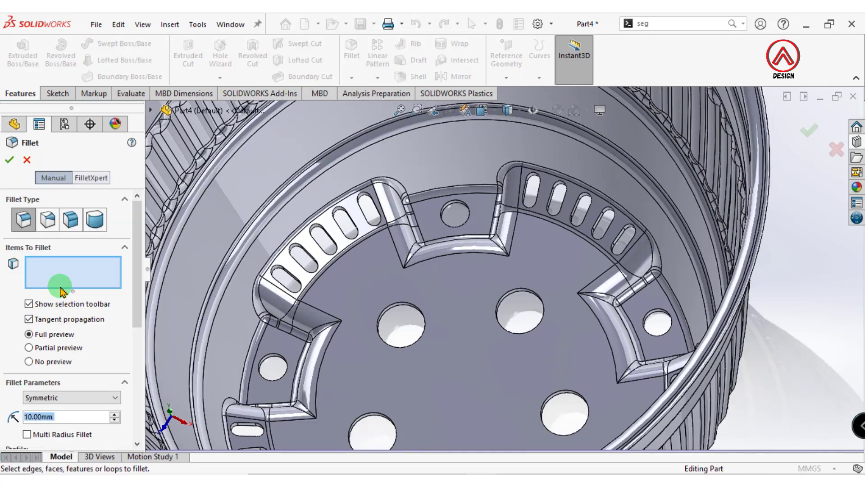
pyautogui.write('1.5')
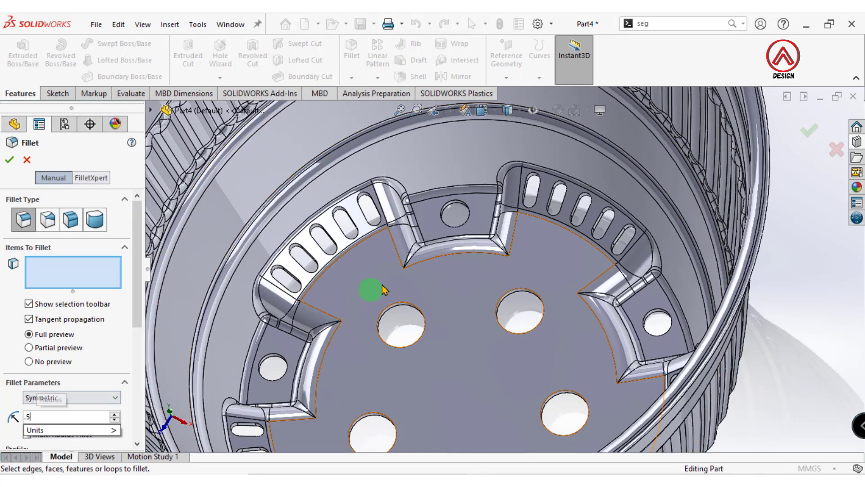
pyautogui.press('Return')
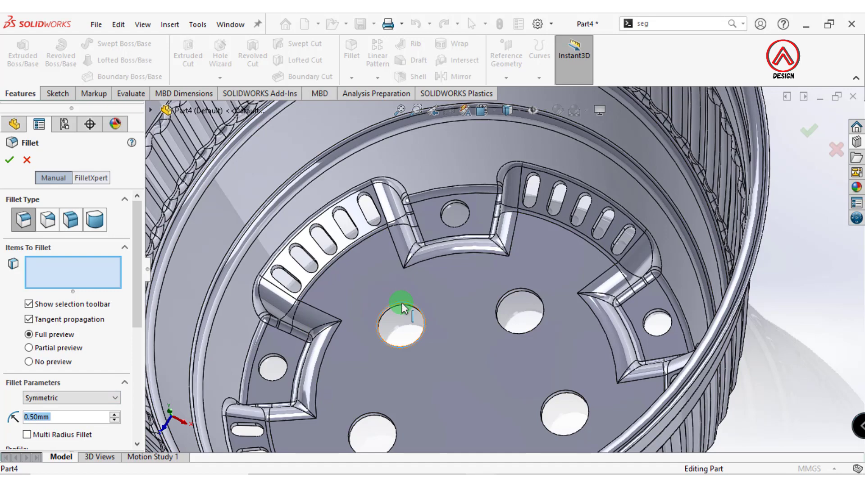
pyautogui.click(402, 308)
pyautogui.click(436, 263)
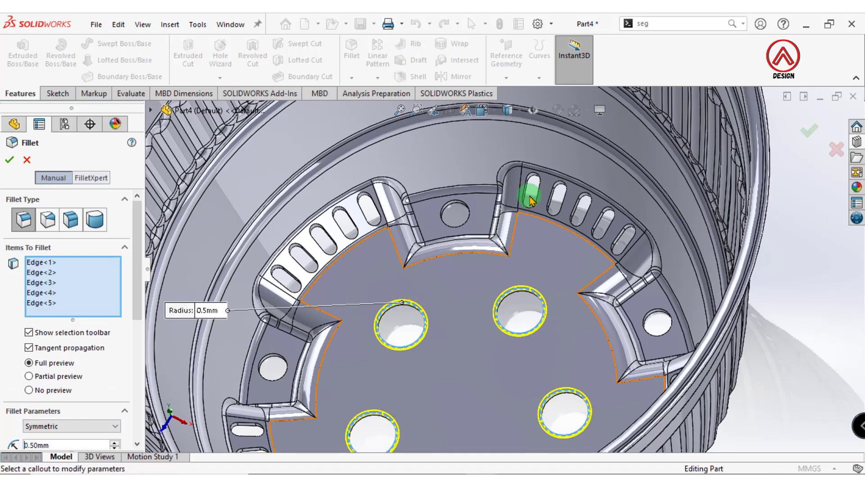
pyautogui.scroll(-3, 531, 200)
pyautogui.click(412, 216)
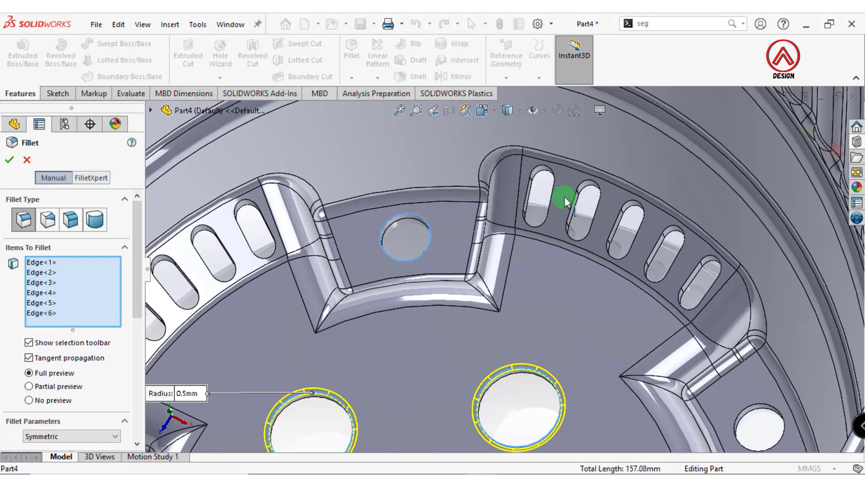
# Step: Add all internal slot loops of three slot faces, orbiting between groups
pyautogui.click(530, 197)
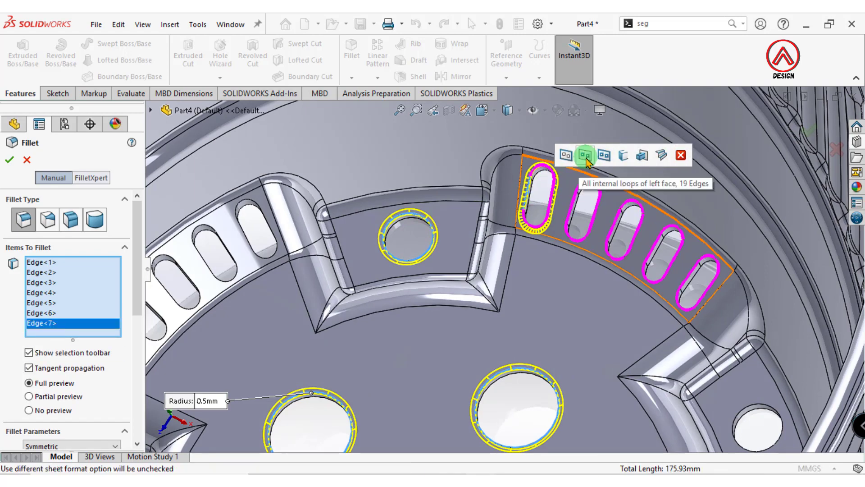
pyautogui.click(585, 155)
pyautogui.moveTo(306, 216); pyautogui.dragTo(338, 250, button='middle')
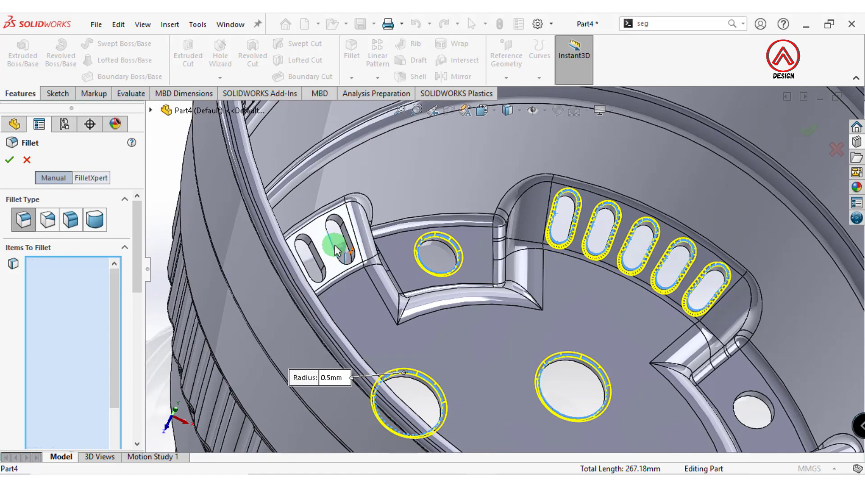
pyautogui.click(336, 249)
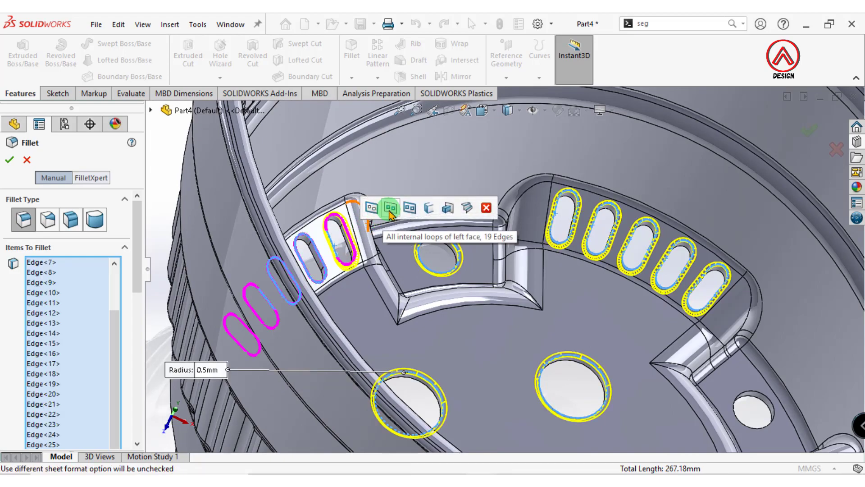
pyautogui.click(389, 211)
pyautogui.moveTo(463, 299)
pyautogui.mouseDown(button='middle')
pyautogui.moveTo(399, 378)
pyautogui.moveTo(415, 199)
pyautogui.moveTo(514, 201)
pyautogui.mouseUp(button='middle')
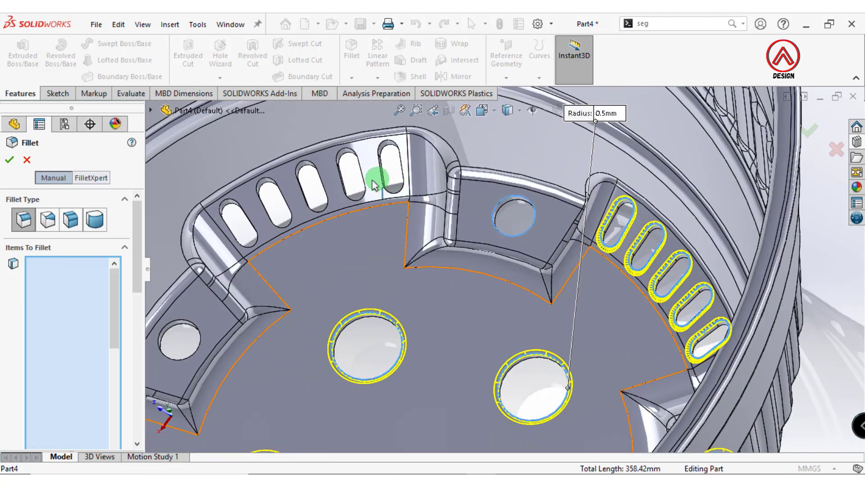
pyautogui.moveTo(304, 220); pyautogui.dragTo(288, 226, button='middle')
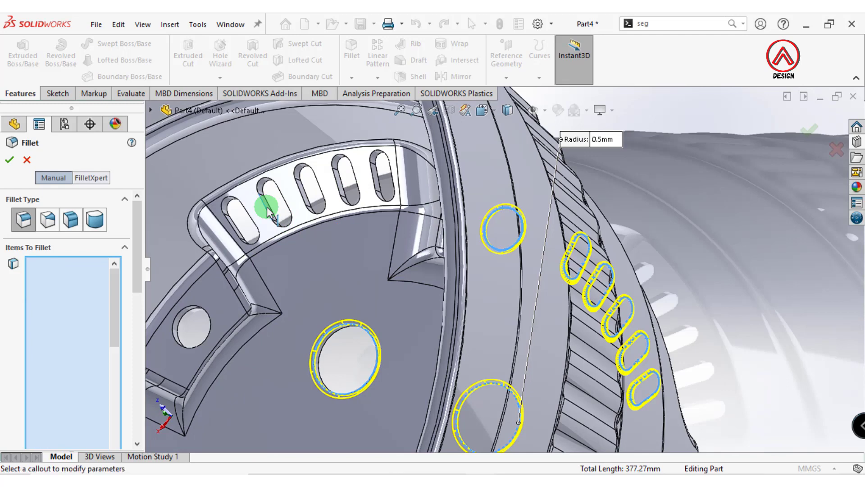
pyautogui.click(269, 211)
pyautogui.click(323, 170)
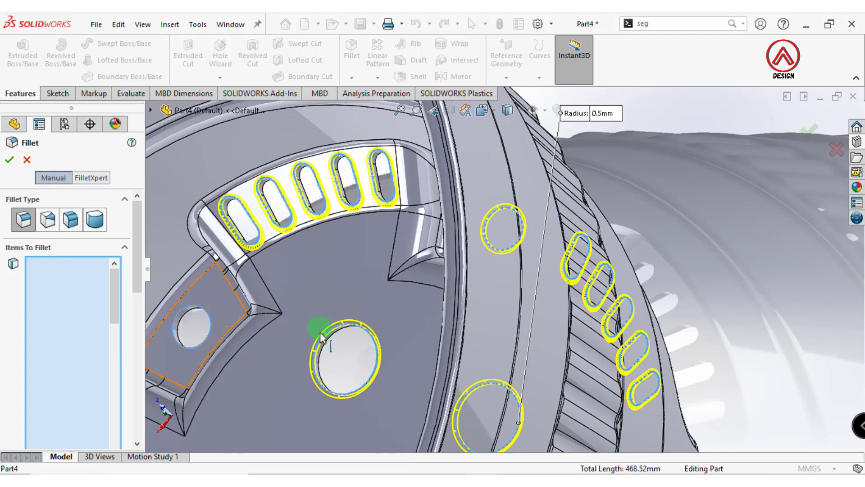
pyautogui.moveTo(320, 297)
pyautogui.mouseDown(button='middle')
pyautogui.moveTo(347, 299)
pyautogui.moveTo(309, 299)
pyautogui.moveTo(371, 399)
pyautogui.moveTo(390, 336)
pyautogui.moveTo(362, 258)
pyautogui.moveTo(361, 218)
pyautogui.mouseUp(button='middle')
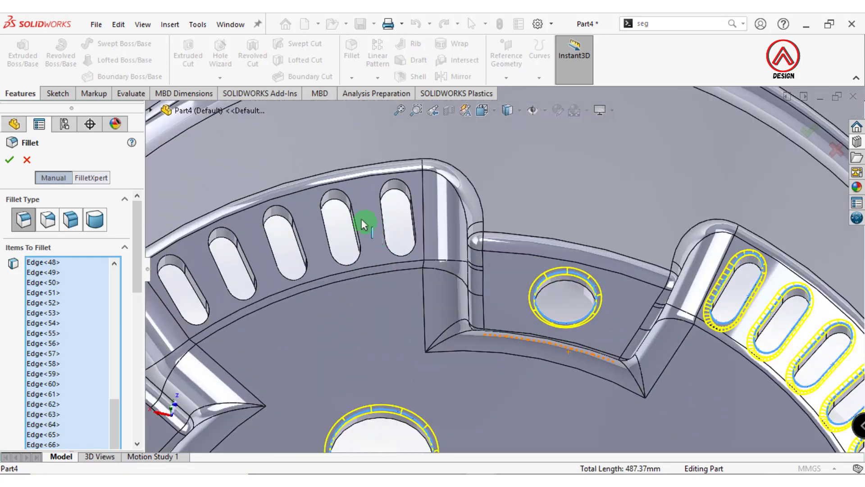
# Step: Add another slot face's loops and two more hole edges to the fillet
pyautogui.click(356, 218)
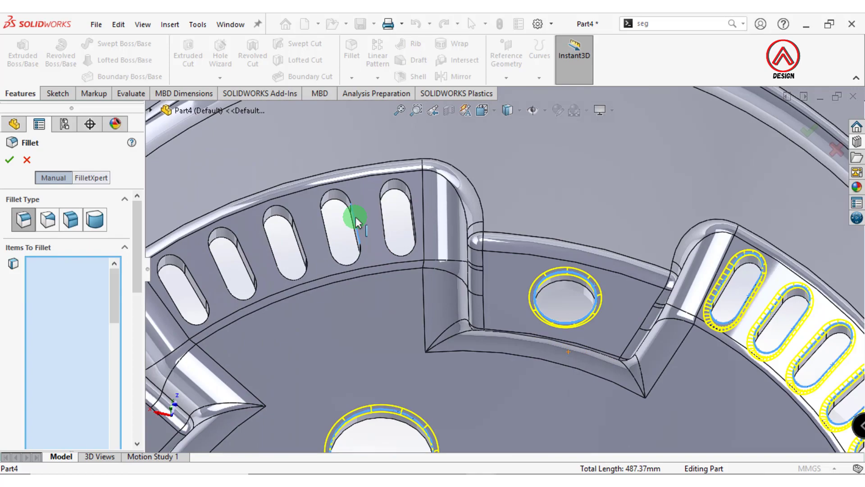
pyautogui.click(409, 180)
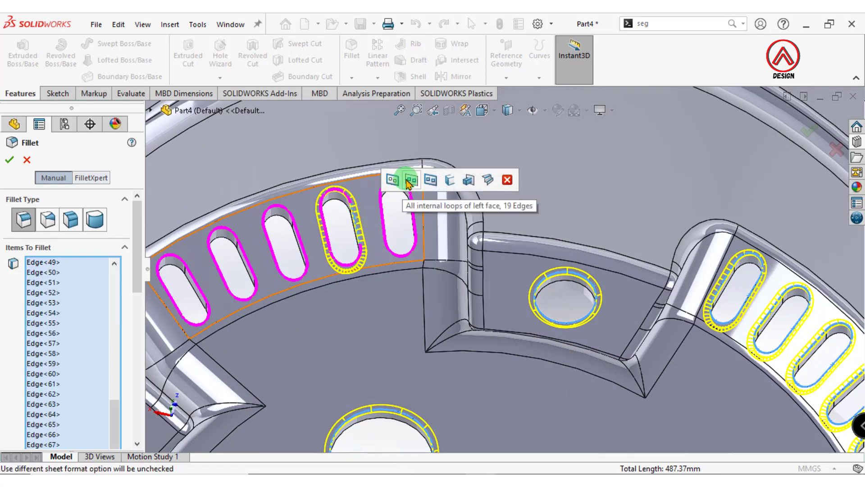
pyautogui.moveTo(363, 295)
pyautogui.mouseDown(button='middle')
pyautogui.moveTo(296, 373)
pyautogui.moveTo(311, 290)
pyautogui.mouseUp(button='middle')
pyautogui.click(310, 286)
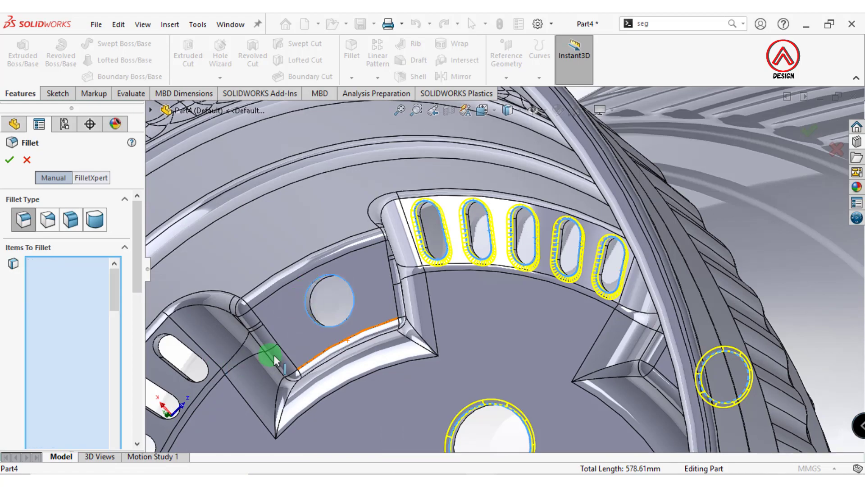
pyautogui.click(312, 356)
pyautogui.scroll(5, 332, 347)
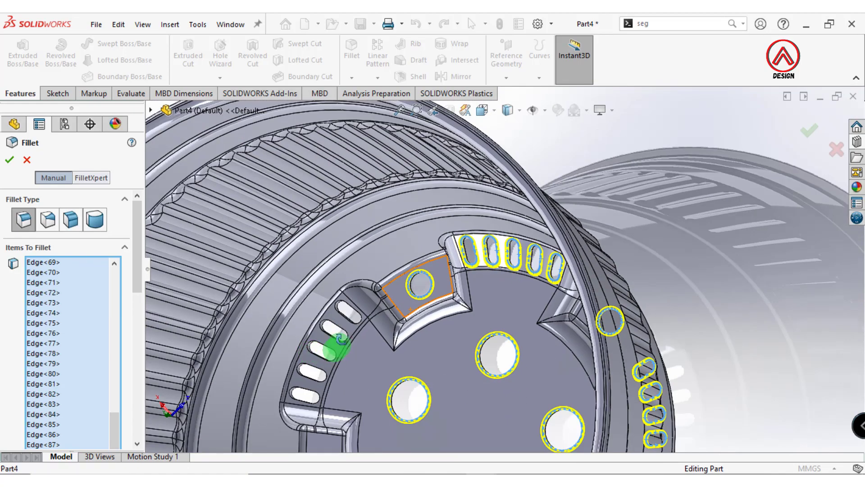
pyautogui.moveTo(332, 348); pyautogui.dragTo(351, 293, button='middle')
pyautogui.scroll(-8, 379, 316)
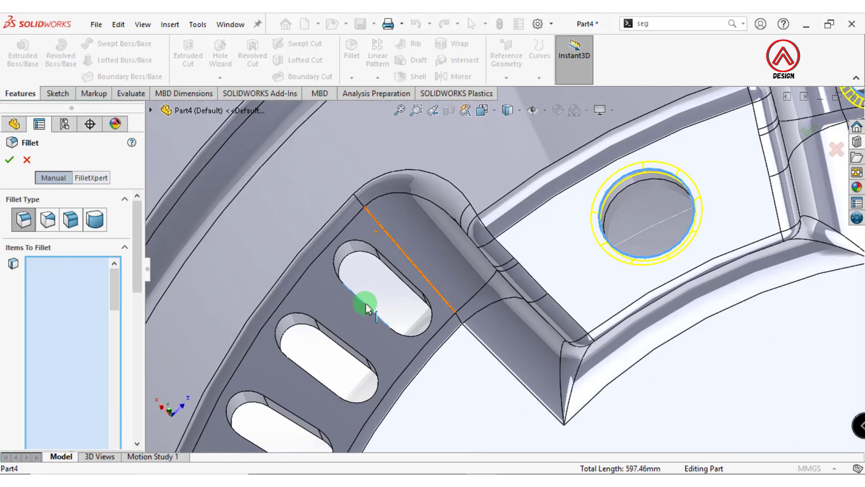
# Step: Select the last slot loop and hole edge, then apply the 0.5 mm Fillet1
pyautogui.click(397, 274)
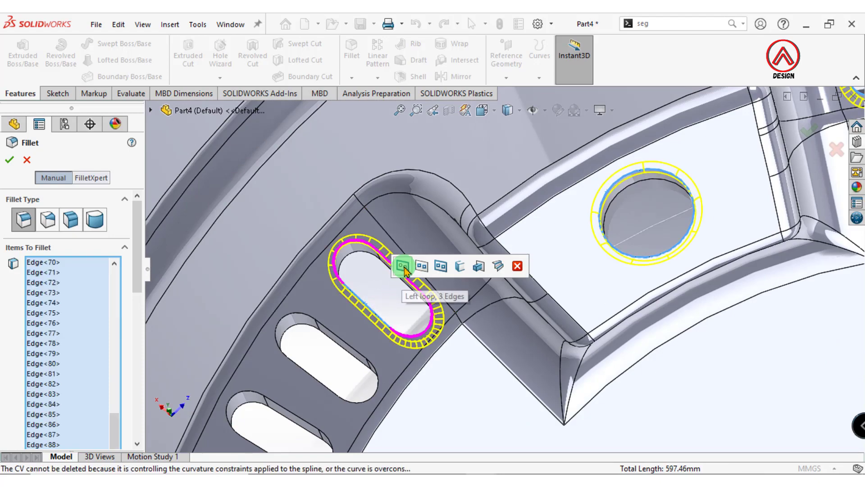
pyautogui.click(421, 266)
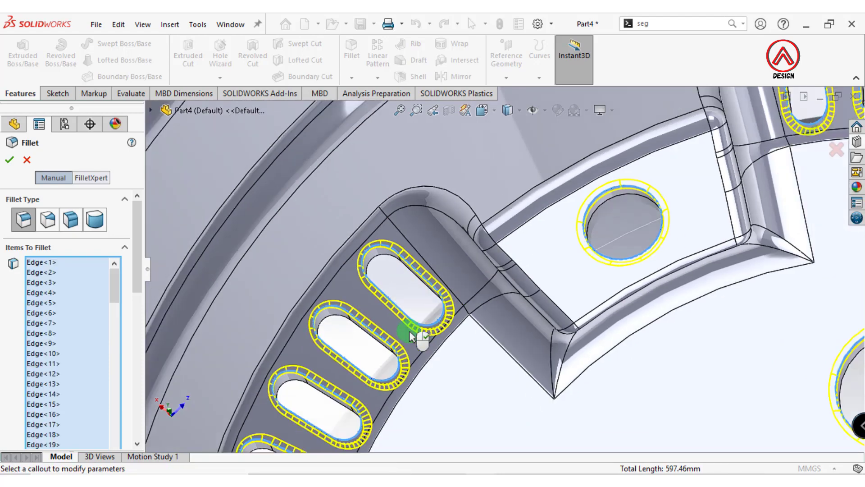
pyautogui.scroll(5, 415, 338)
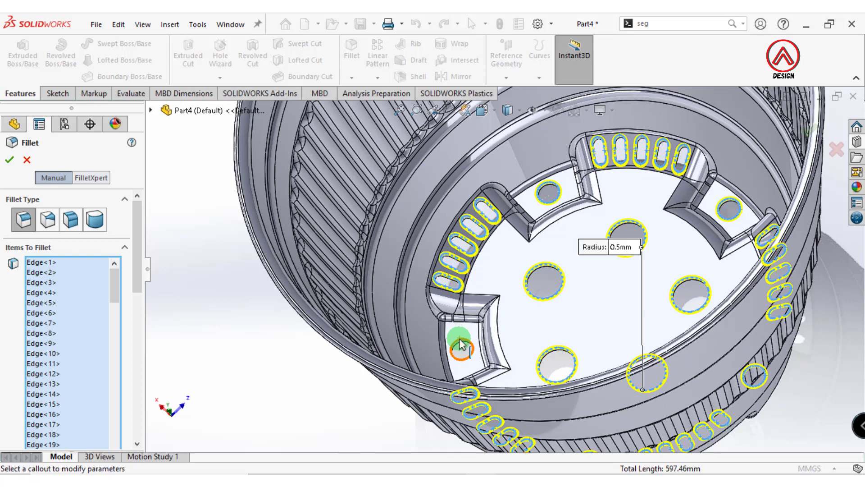
pyautogui.click(461, 345)
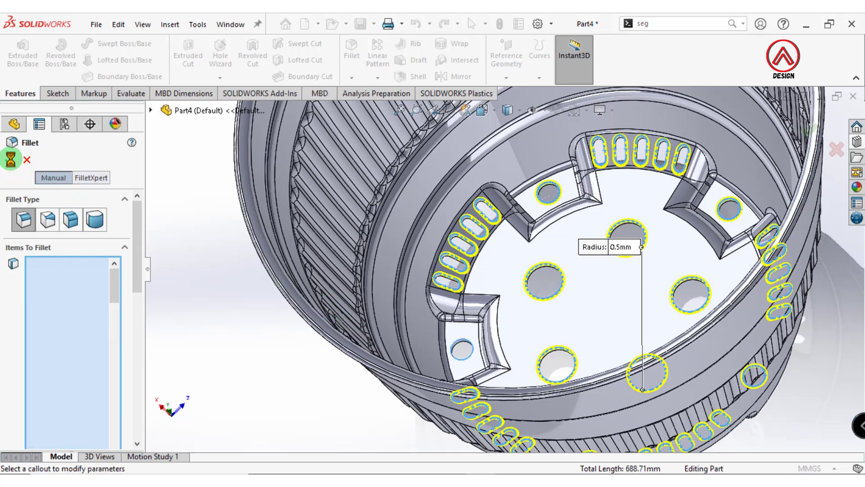
pyautogui.moveTo(140, 259); pyautogui.dragTo(135, 356)
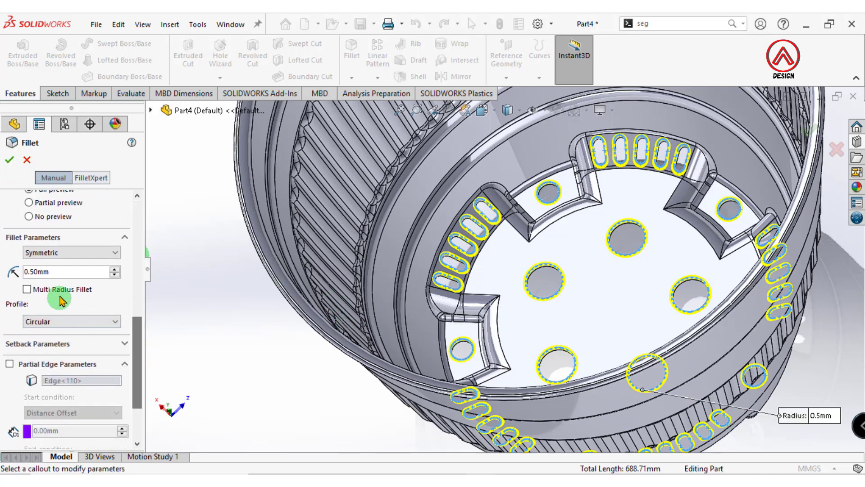
pyautogui.click(10, 161)
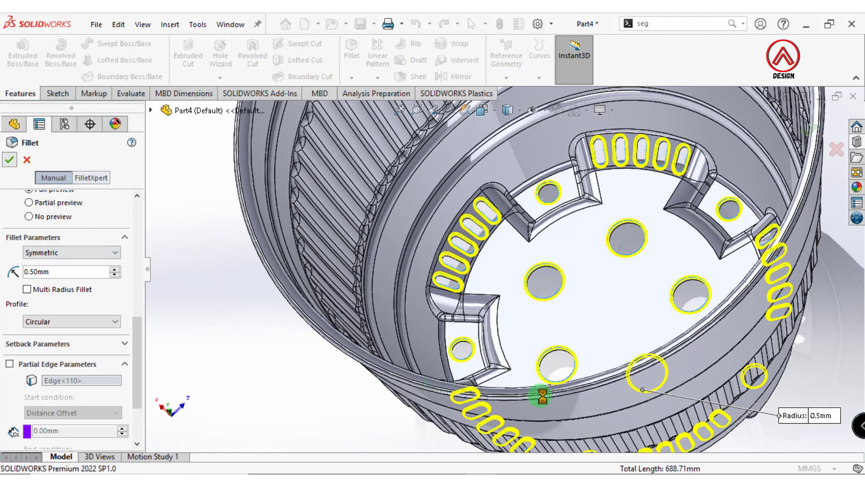
pyautogui.scroll(5, 606, 338)
pyautogui.moveTo(579, 344)
pyautogui.mouseDown(button='middle')
pyautogui.moveTo(589, 361)
pyautogui.moveTo(554, 248)
pyautogui.moveTo(560, 180)
pyautogui.moveTo(577, 174)
pyautogui.moveTo(467, 422)
pyautogui.moveTo(604, 256)
pyautogui.moveTo(571, 315)
pyautogui.mouseUp(button='middle')
# Step: Switch to a plain white background and scale the pot uniformly by 1.015 about the origin
pyautogui.click(587, 118)
pyautogui.click(590, 141)
pyautogui.click(170, 24)
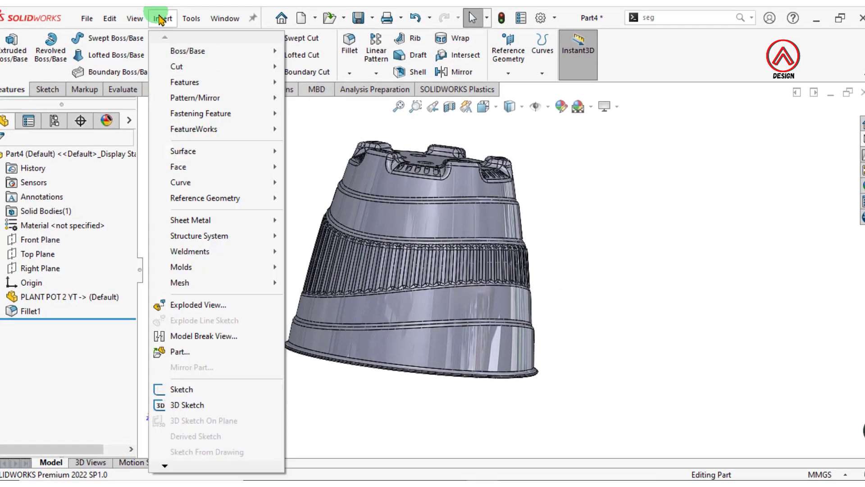
pyautogui.click(187, 83)
pyautogui.click(324, 206)
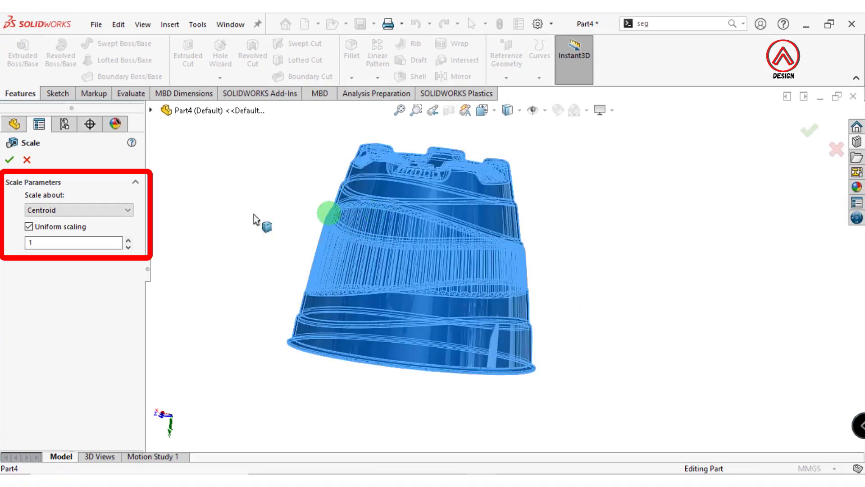
pyautogui.click(87, 210)
pyautogui.click(64, 228)
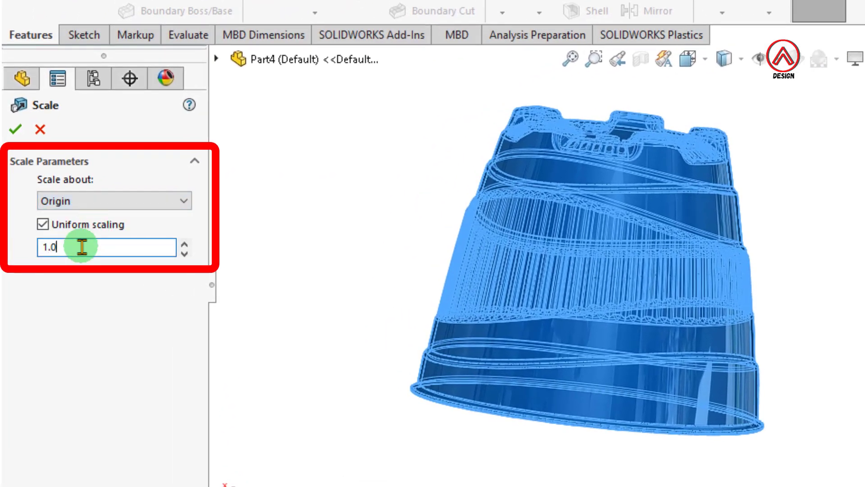
pyautogui.write('15')
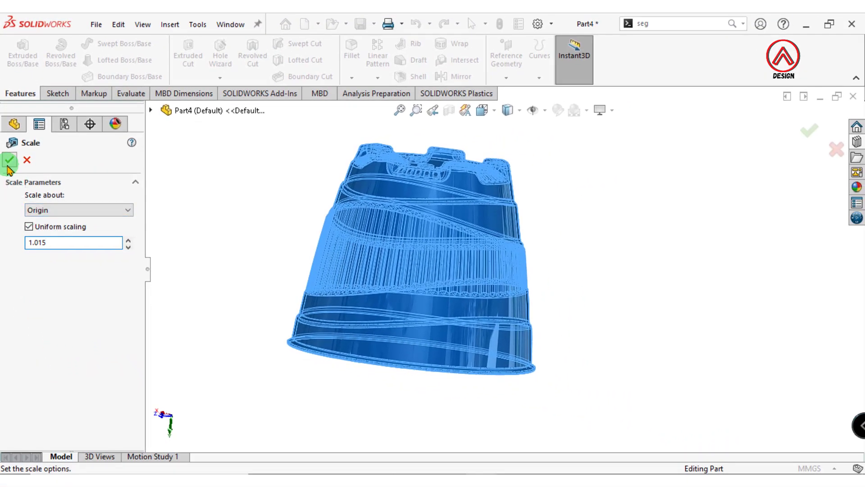
pyautogui.click(8, 161)
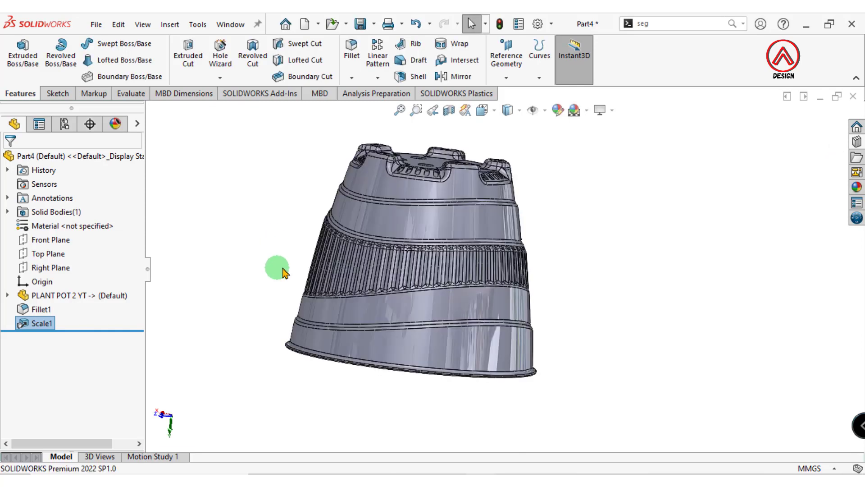
# Step: Zoom out and reorient the view of the scaled pot
pyautogui.scroll(3, 498, 238)
pyautogui.click(482, 110)
pyautogui.click(506, 167)
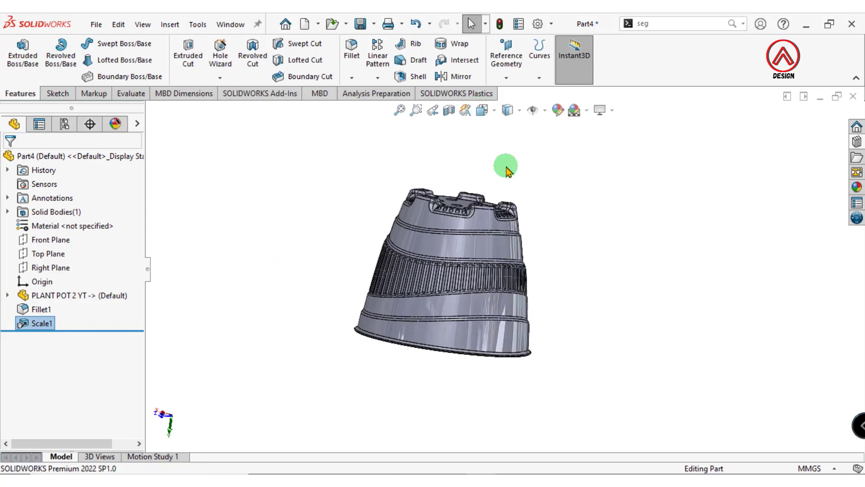
pyautogui.click(170, 24)
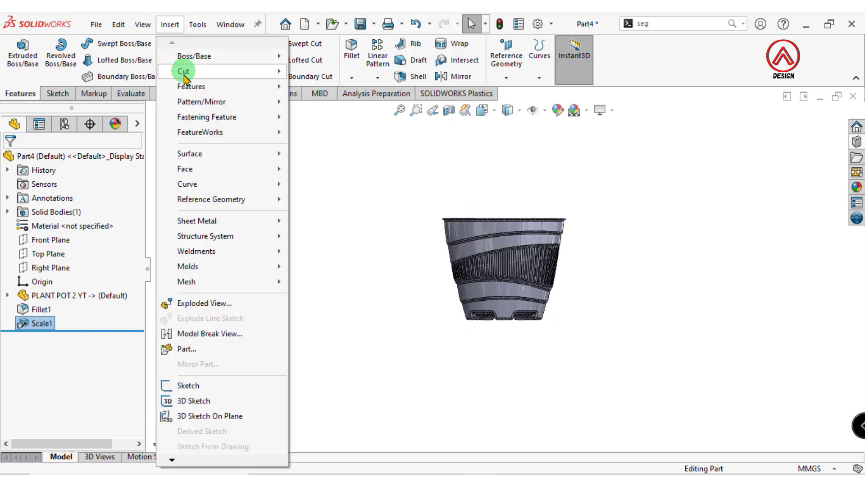
pyautogui.moveTo(191, 86)
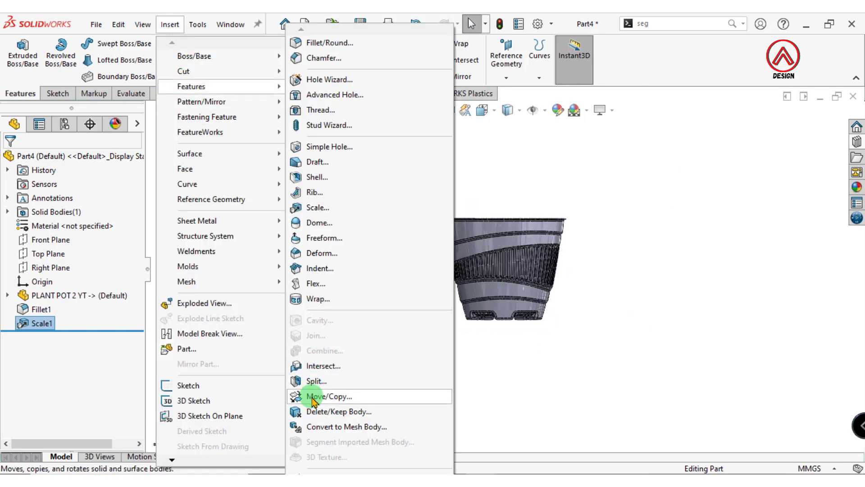
pyautogui.click(312, 397)
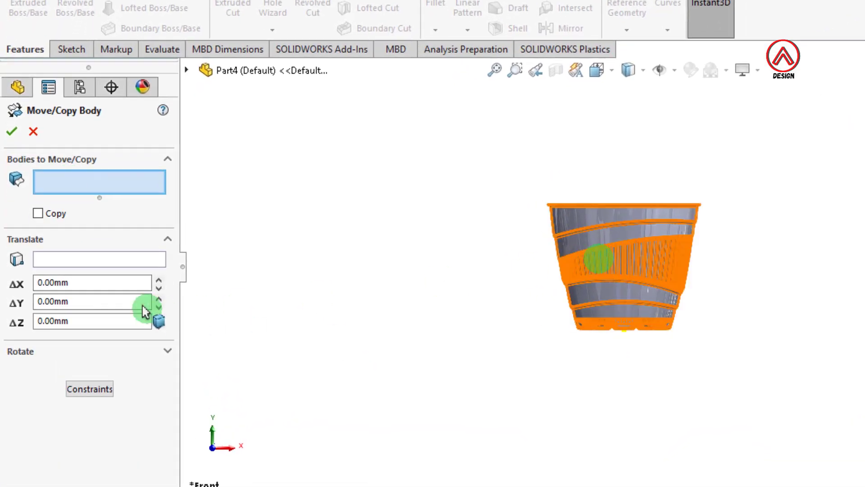
# Step: Rotate the pot body 180° about the Z axis as Body-Move/Copy1
pyautogui.click(32, 352)
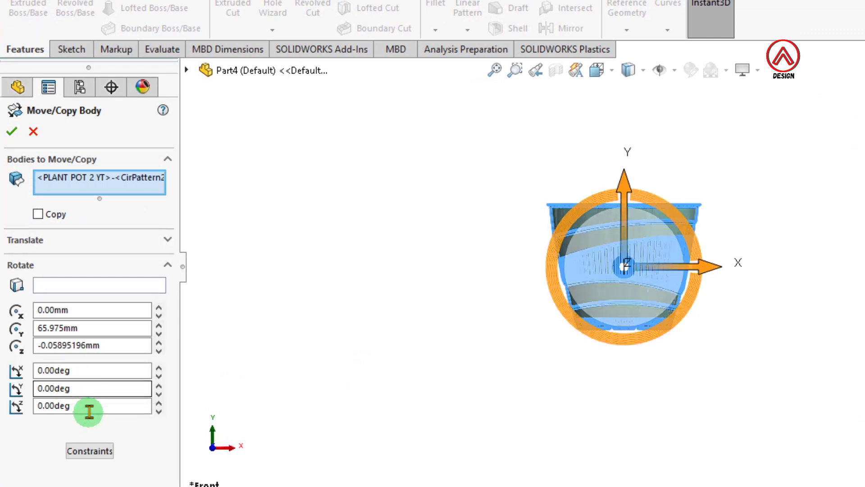
pyautogui.moveTo(508, 306); pyautogui.dragTo(552, 323, button='middle')
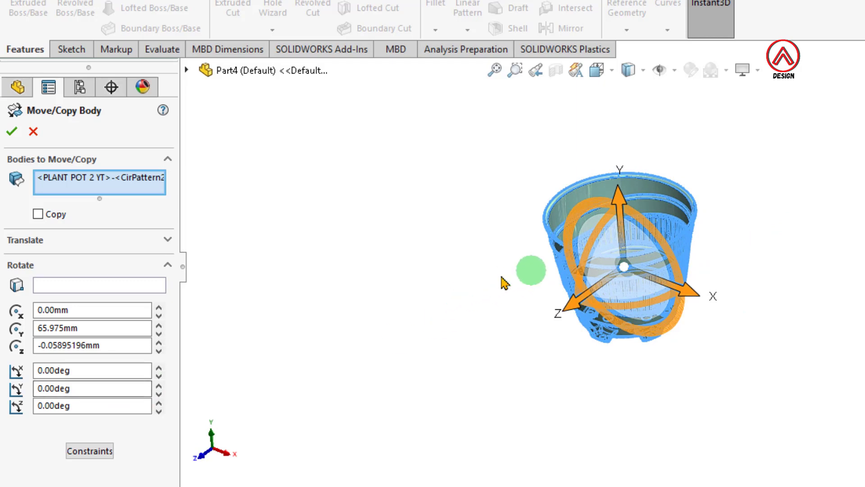
pyautogui.click(97, 407)
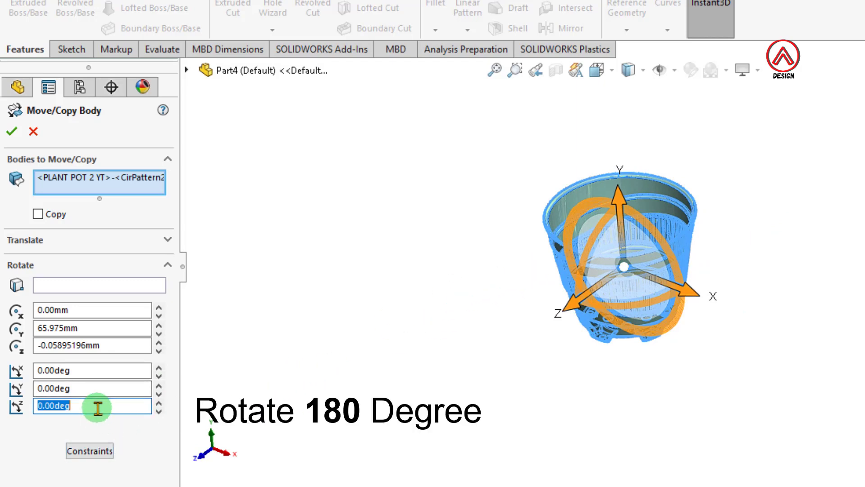
pyautogui.write('180')
pyautogui.press('Return')
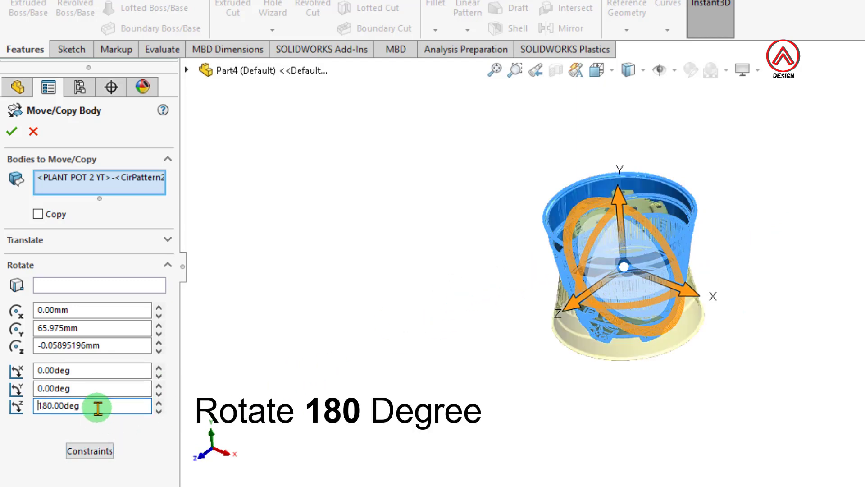
pyautogui.click(12, 131)
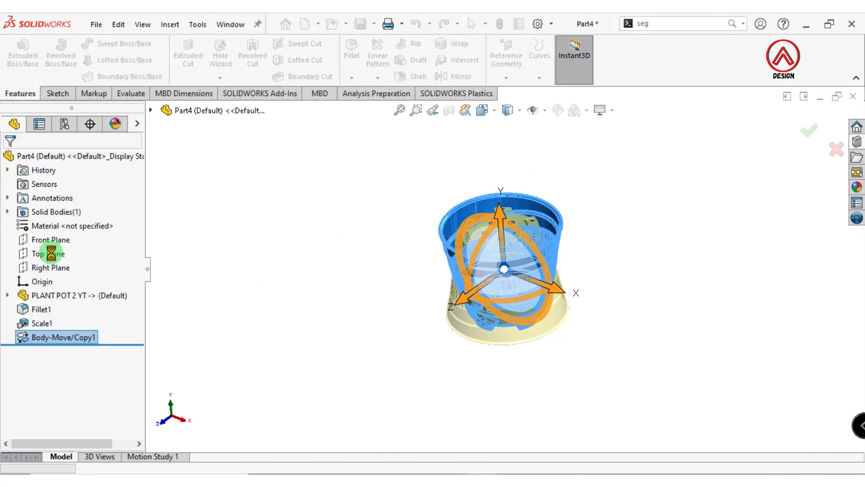
pyautogui.click(50, 254)
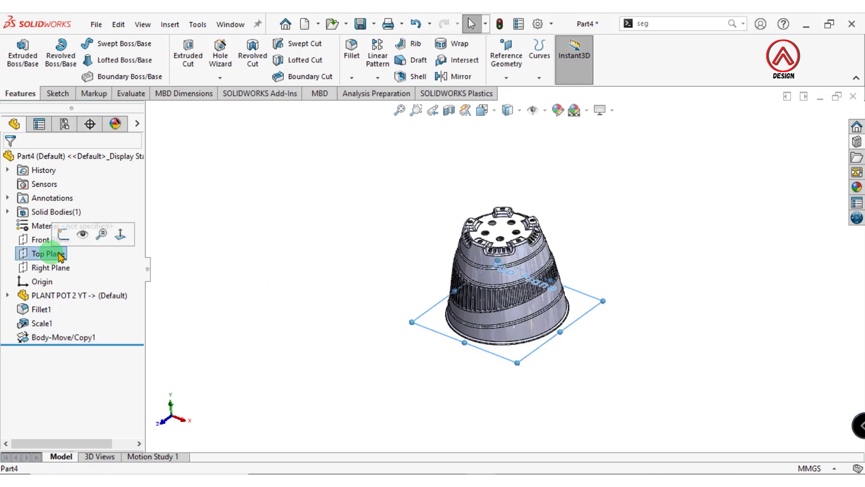
pyautogui.click(305, 212)
pyautogui.click(170, 24)
pyautogui.moveTo(191, 87)
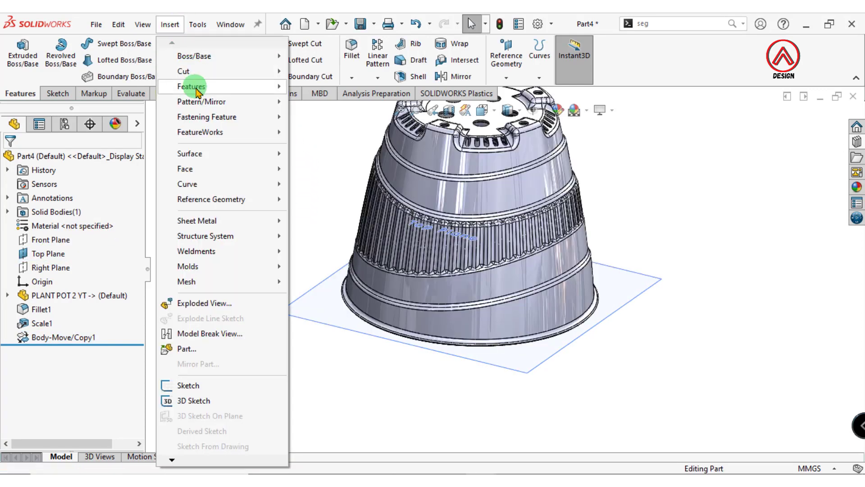
# Step: Mate the pot's bottom rim edge coincident with the Top Plane
pyautogui.click(298, 392)
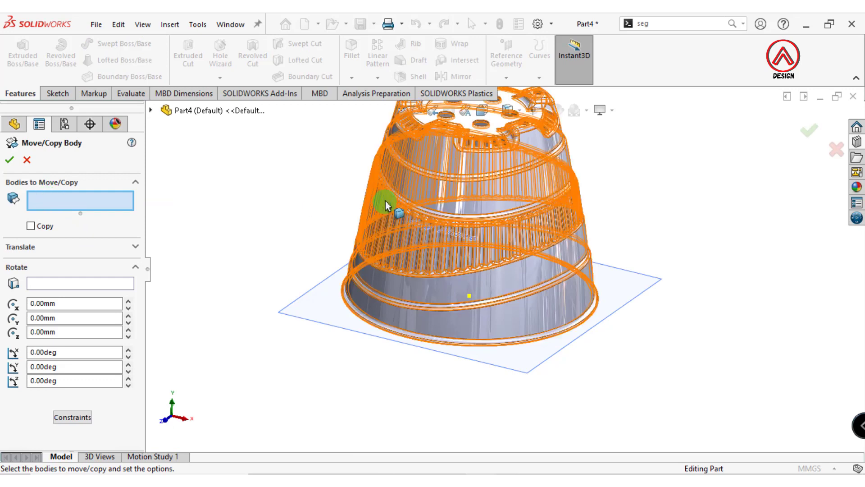
pyautogui.click(398, 194)
pyautogui.click(75, 417)
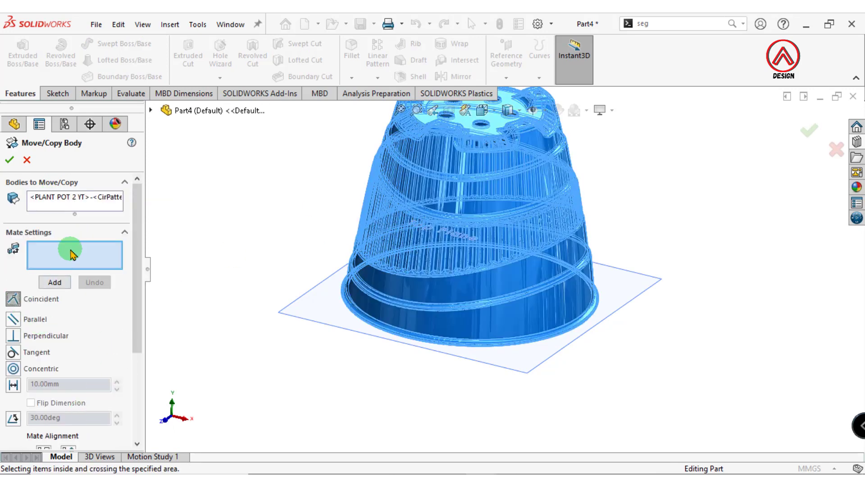
pyautogui.scroll(-3, 393, 292)
pyautogui.scroll(-2, 303, 318)
pyautogui.click(304, 319)
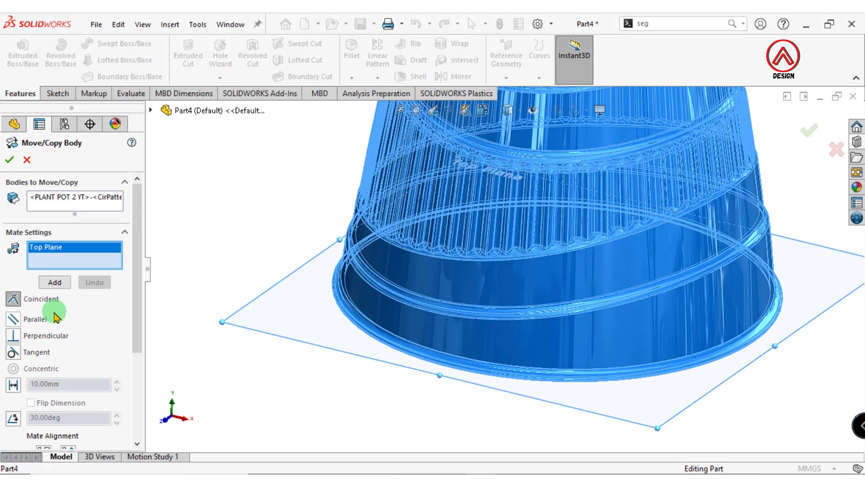
pyautogui.scroll(-2, 395, 308)
pyautogui.scroll(-2, 394, 282)
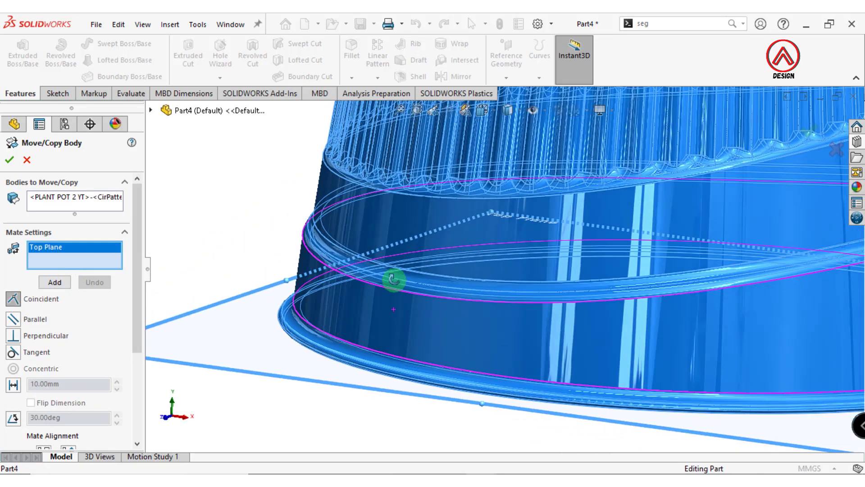
pyautogui.scroll(-2, 311, 332)
pyautogui.scroll(-2, 318, 312)
pyautogui.moveTo(319, 312); pyautogui.dragTo(301, 314, button='middle')
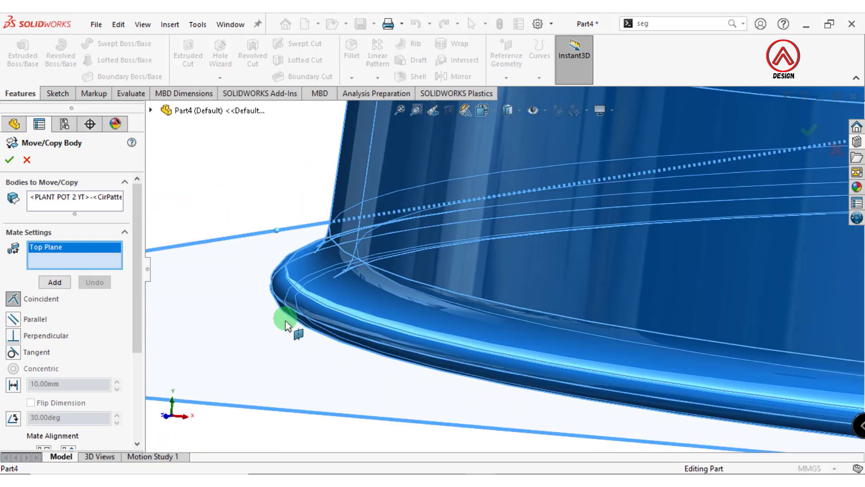
pyautogui.click(293, 314)
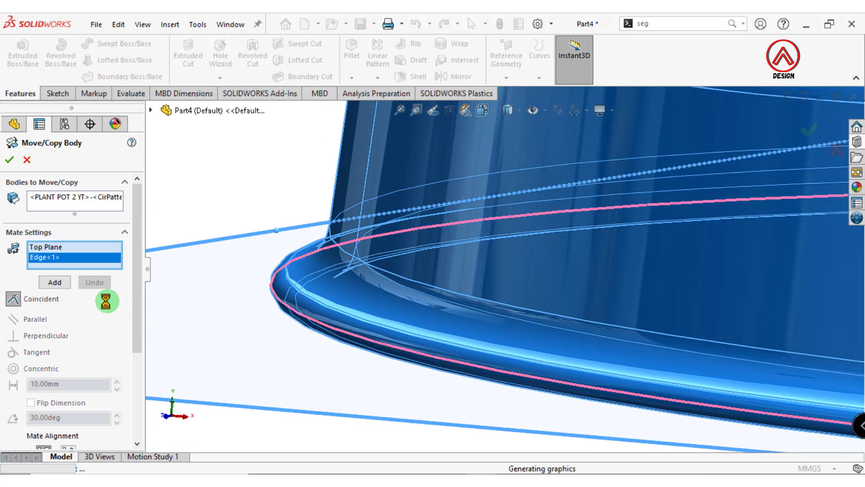
pyautogui.click(11, 159)
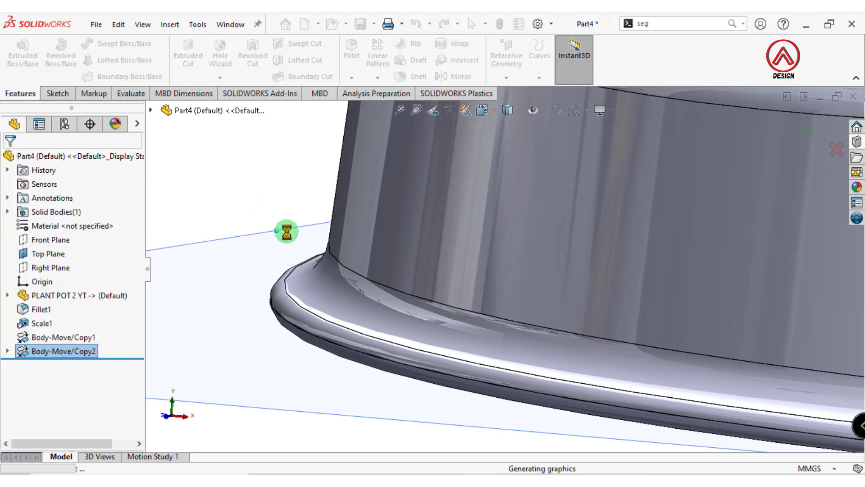
# Step: Zoom out and orbit the pot to show its top
pyautogui.scroll(3, 379, 234)
pyautogui.scroll(2, 379, 208)
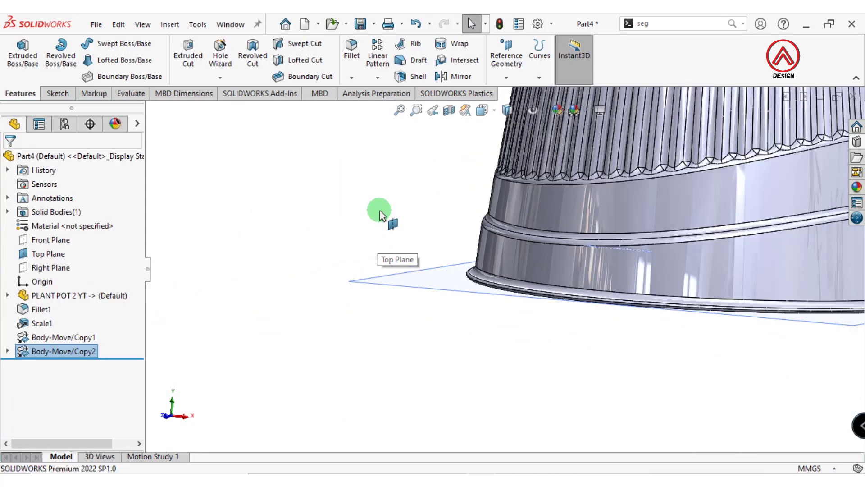
pyautogui.scroll(2, 561, 230)
pyautogui.scroll(2, 562, 233)
pyautogui.moveTo(673, 207); pyautogui.dragTo(586, 172, button='middle')
# Step: View from the top and move the pot body -110 mm along Z
pyautogui.click(483, 110)
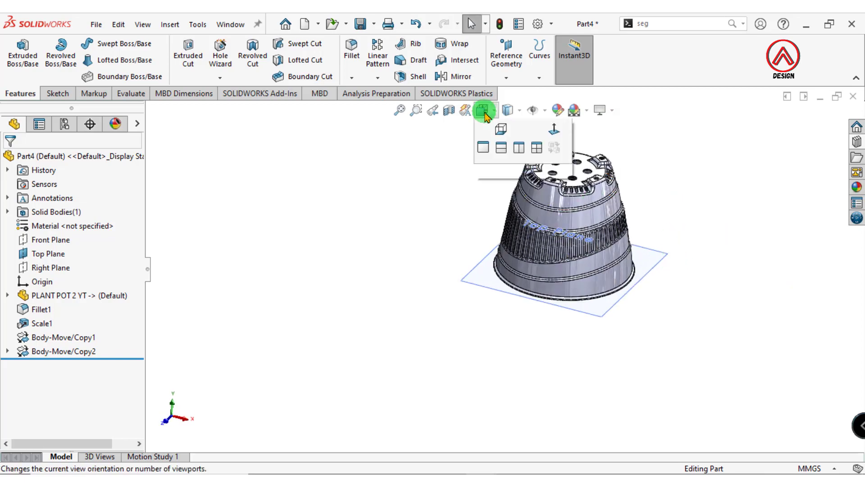
pyautogui.click(501, 147)
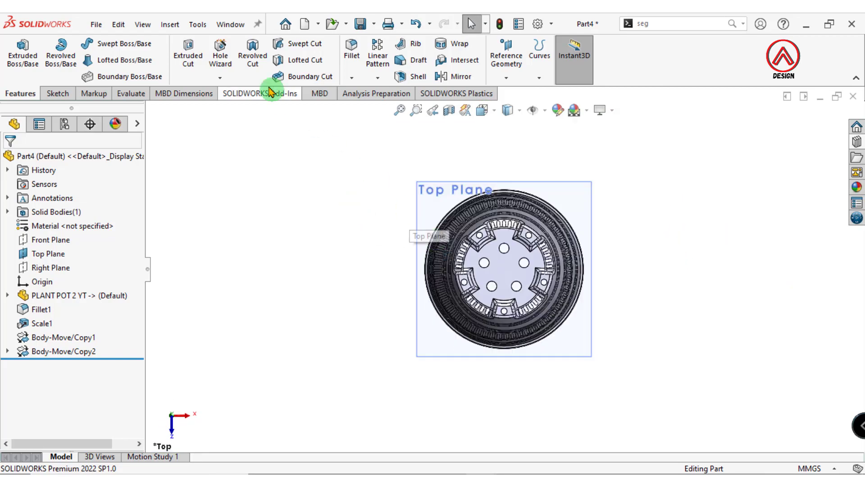
pyautogui.click(172, 31)
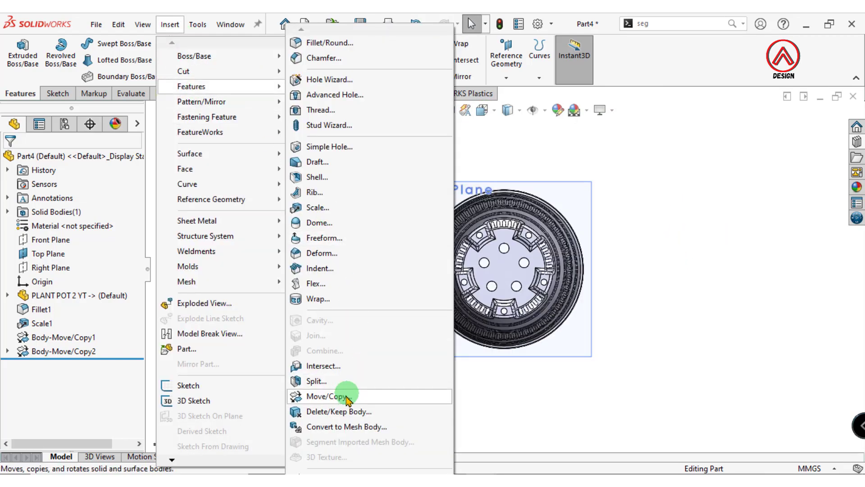
pyautogui.click(350, 396)
pyautogui.click(451, 288)
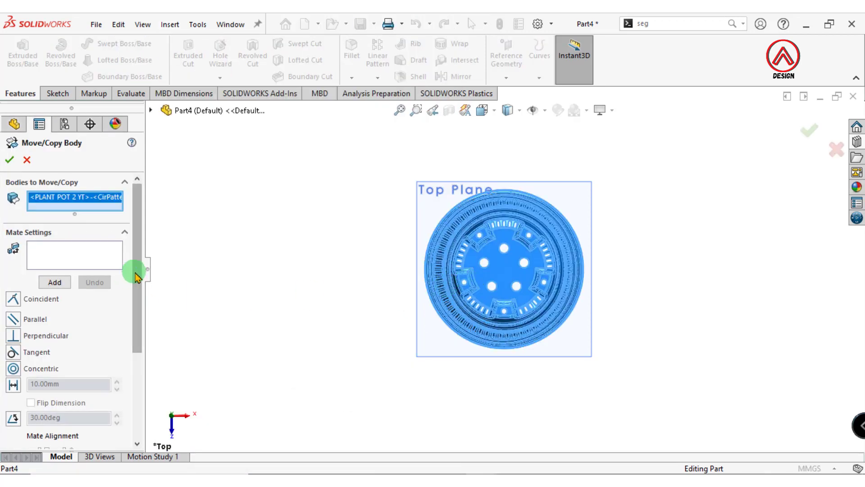
pyautogui.moveTo(135, 270); pyautogui.dragTo(139, 345)
pyautogui.click(70, 435)
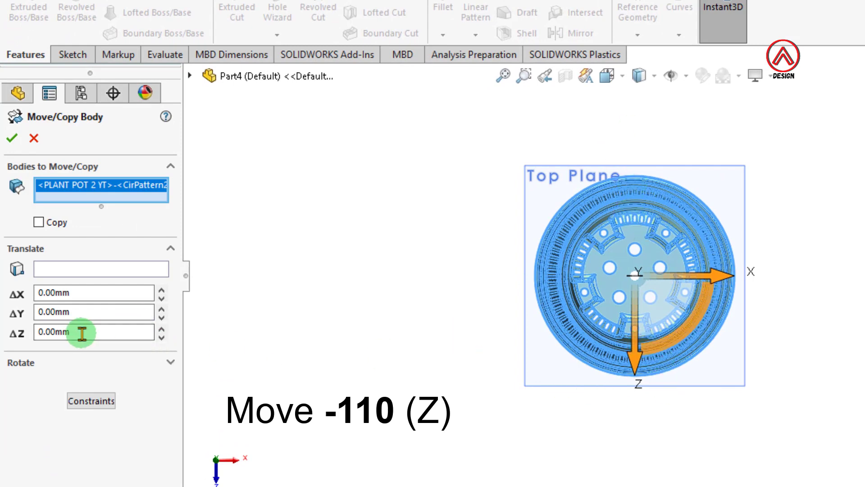
pyautogui.write('-11')
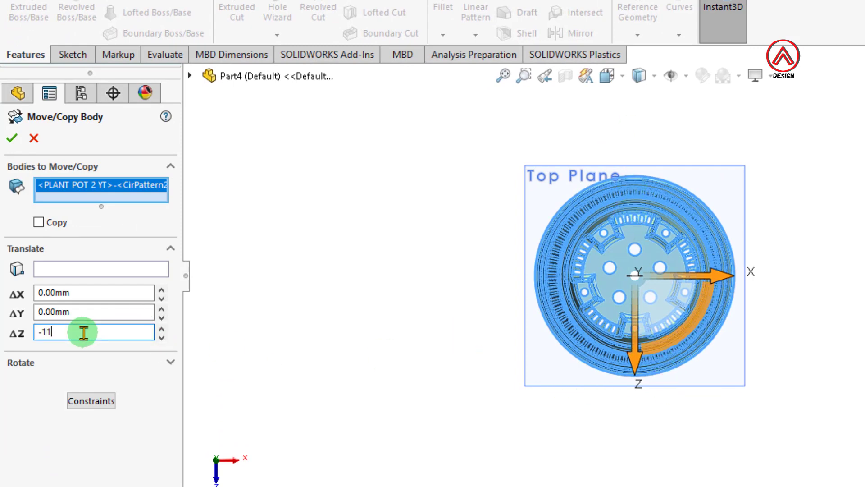
pyautogui.write('0')
pyautogui.press('Return')
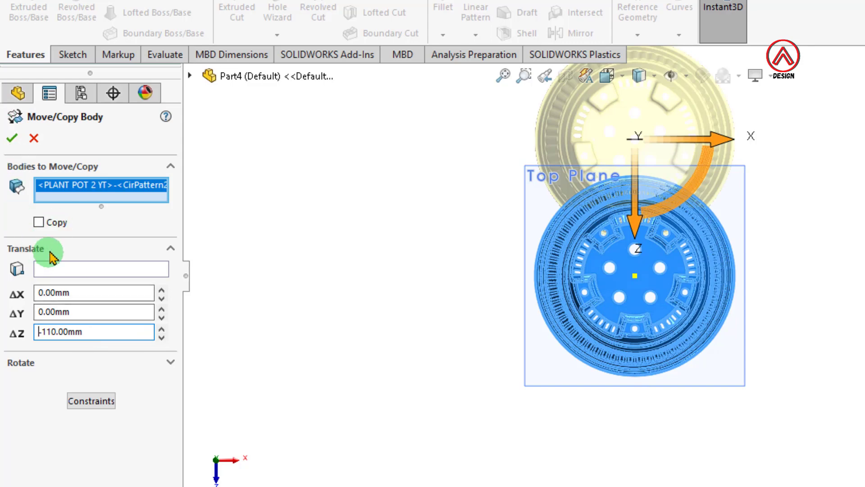
pyautogui.click(14, 144)
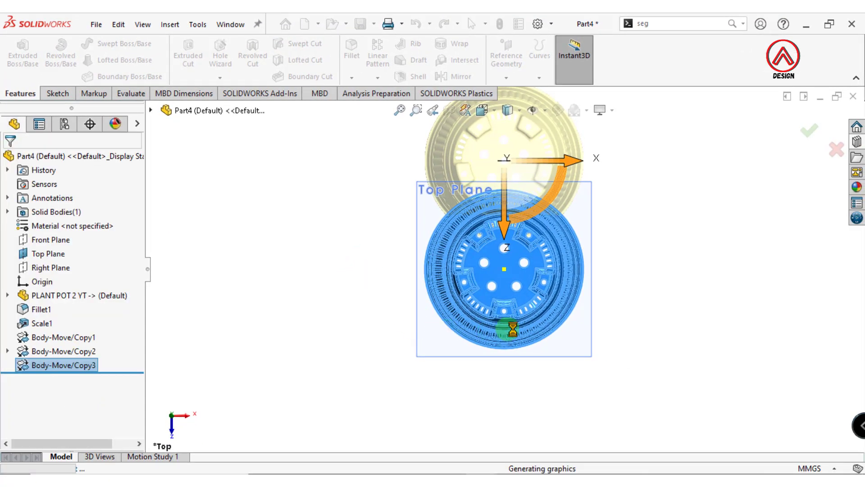
# Step: Clear the selection and zoom in on the part
pyautogui.scroll(5, 519, 306)
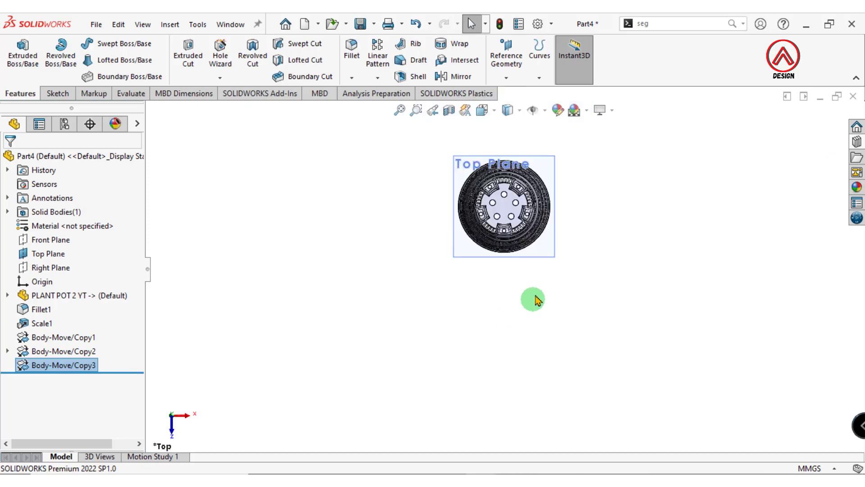
pyautogui.scroll(-1, 566, 211)
pyautogui.scroll(-2, 586, 225)
pyautogui.click(586, 230)
pyautogui.scroll(-1, 581, 239)
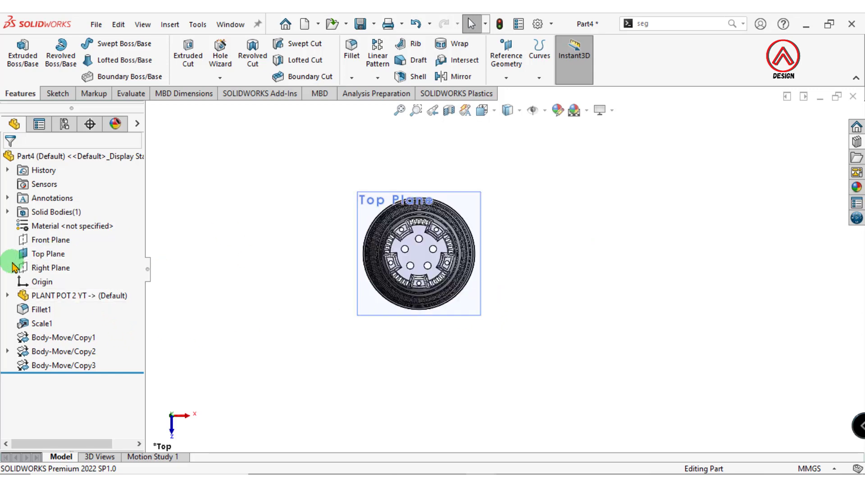
# Step: Hide the Top Plane and orbit the pot into a tilted 3-D view
pyautogui.click(27, 253)
pyautogui.click(44, 233)
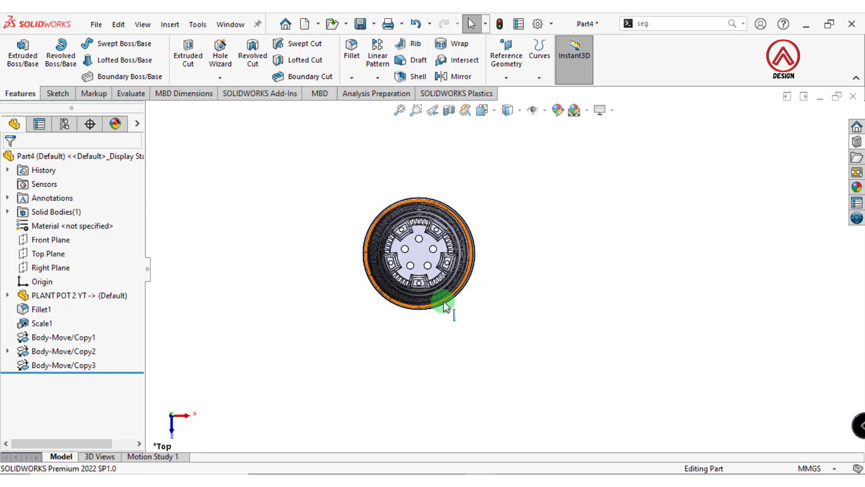
pyautogui.moveTo(445, 307)
pyautogui.mouseDown(button='middle')
pyautogui.moveTo(432, 169)
pyautogui.moveTo(466, 255)
pyautogui.mouseUp(button='middle')
pyautogui.moveTo(589, 210); pyautogui.dragTo(533, 159, button='middle')
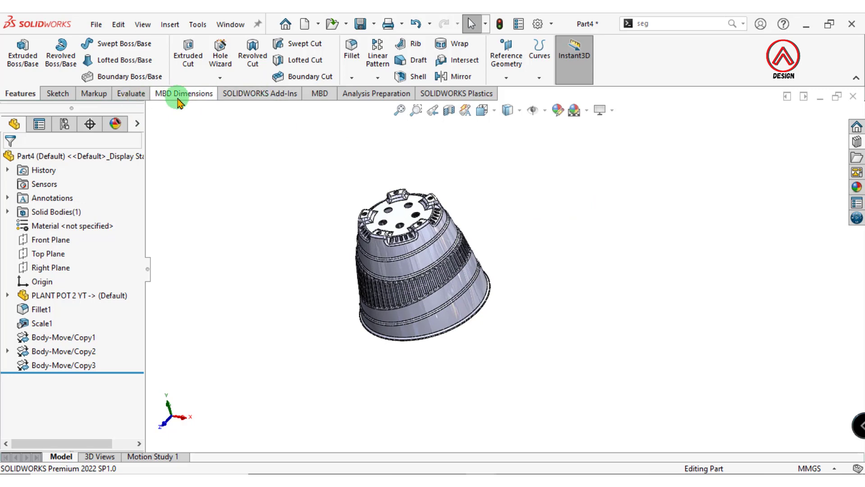
# Step: Enable the Mold Tools and Direct Editing tabs and show the Mold Tools commands
pyautogui.rightClick(180, 103)
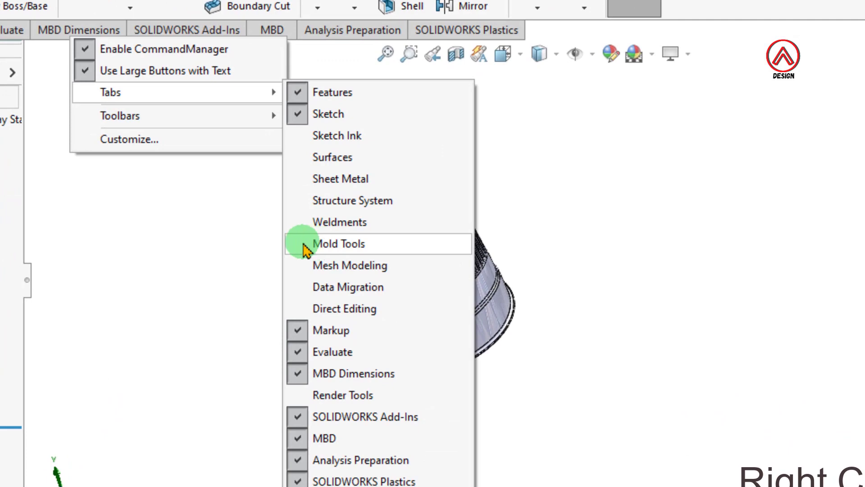
pyautogui.click(303, 246)
pyautogui.rightClick(228, 99)
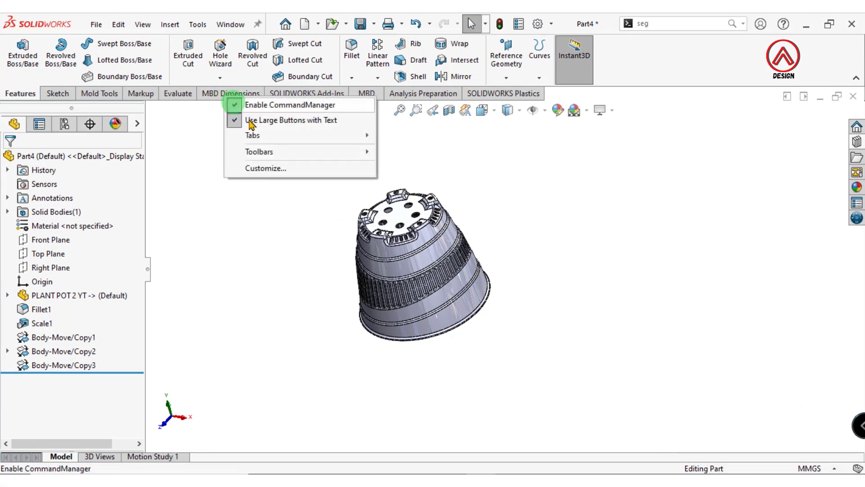
pyautogui.moveTo(252, 136)
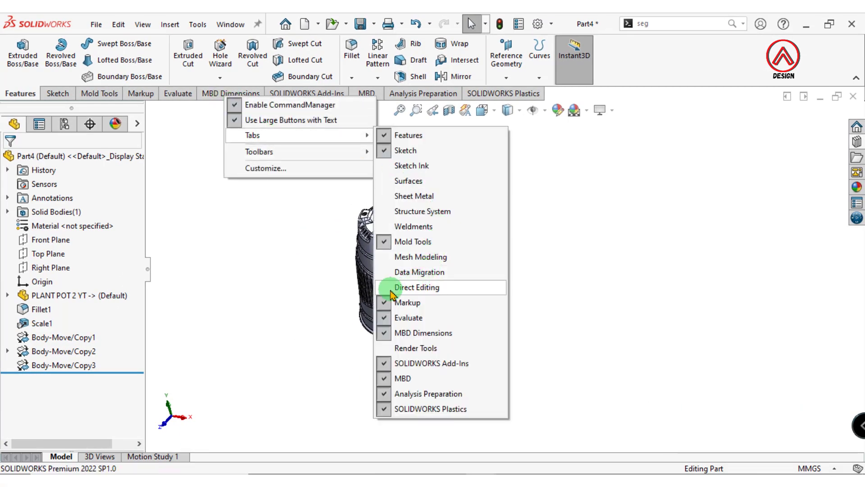
pyautogui.click(388, 289)
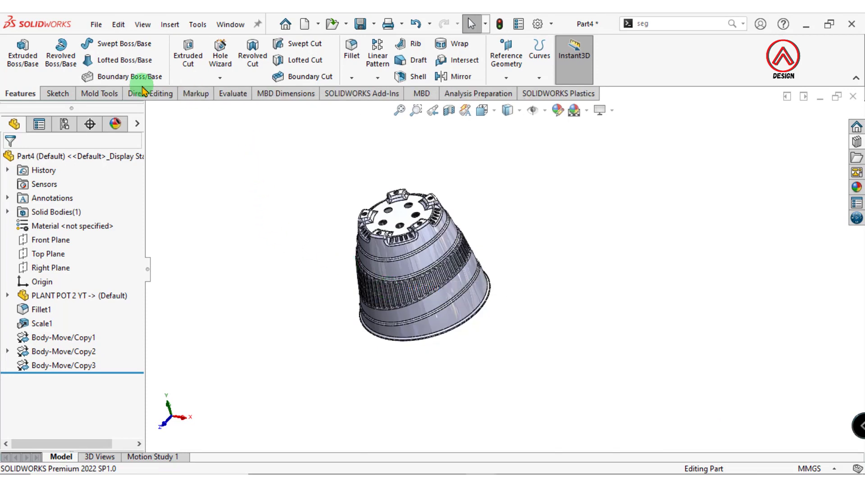
pyautogui.click(115, 94)
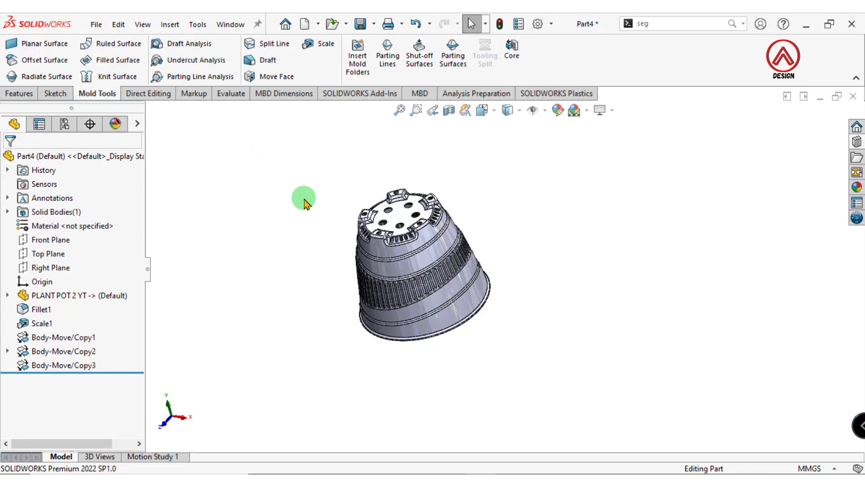
pyautogui.moveTo(521, 208); pyautogui.dragTo(537, 189, button='middle')
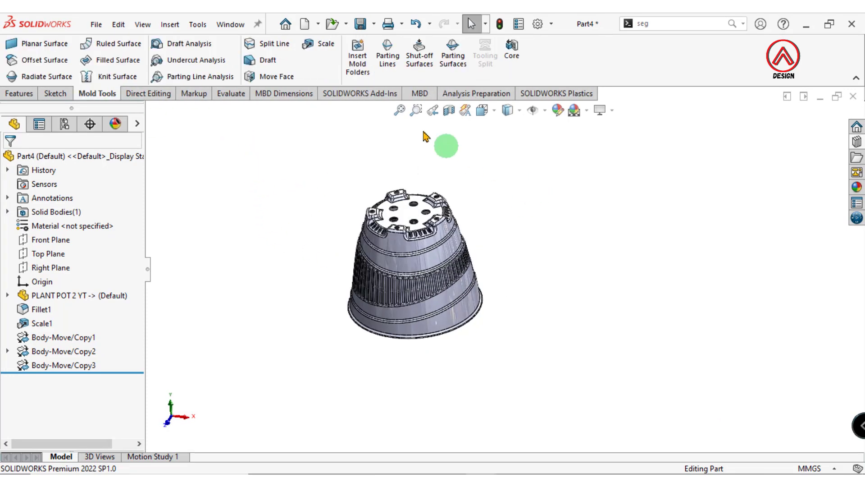
# Step: Create a parting line on the bottom rim edge, pulling along the Top Plane
pyautogui.click(385, 68)
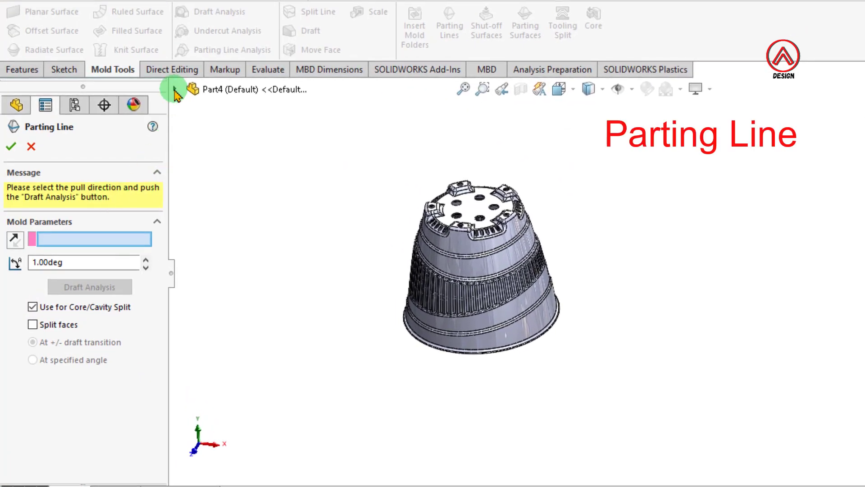
pyautogui.click(167, 96)
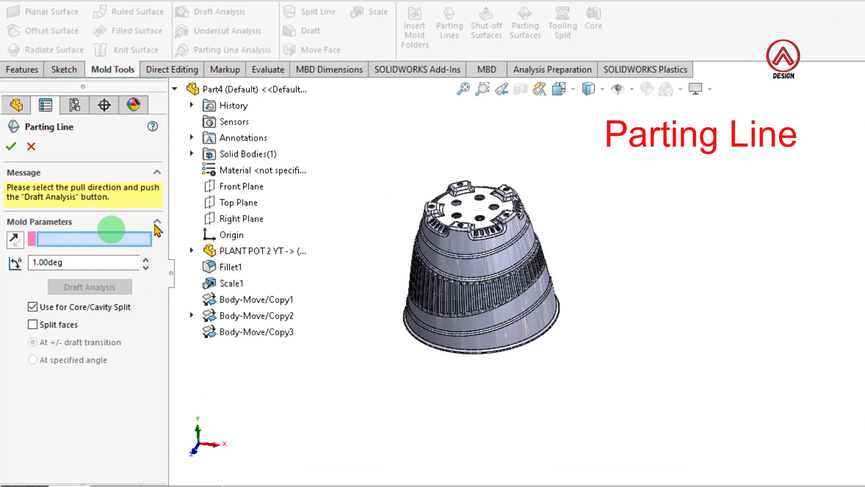
pyautogui.click(219, 205)
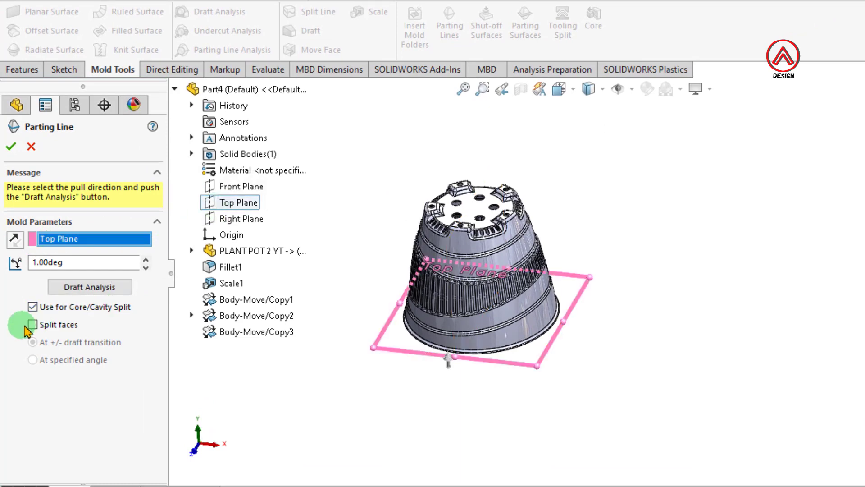
pyautogui.click(89, 286)
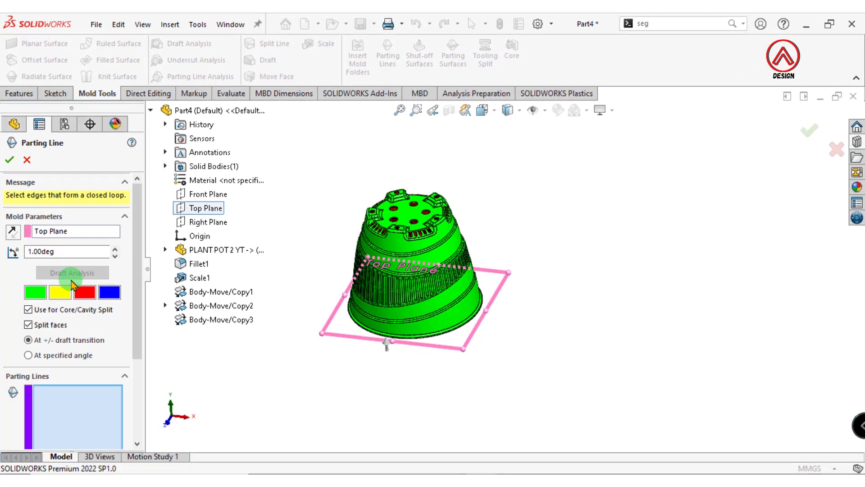
pyautogui.scroll(-2, 331, 307)
pyautogui.scroll(-3, 331, 307)
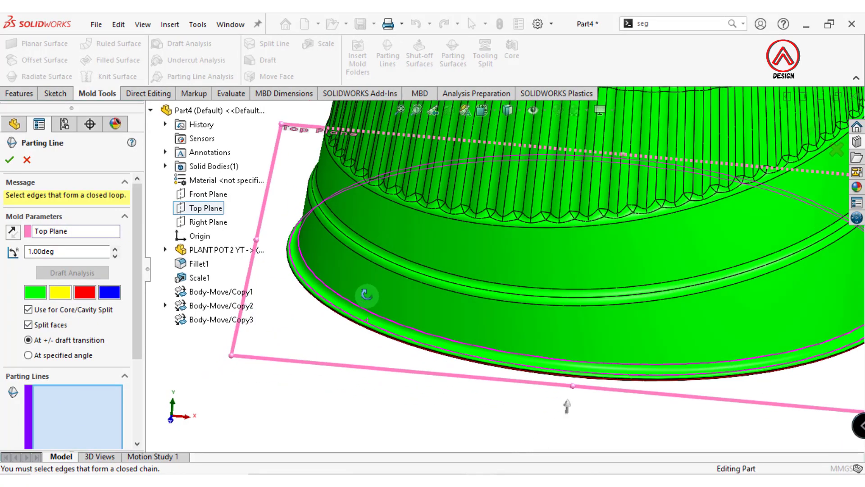
pyautogui.scroll(-2, 332, 307)
pyautogui.scroll(-2, 331, 306)
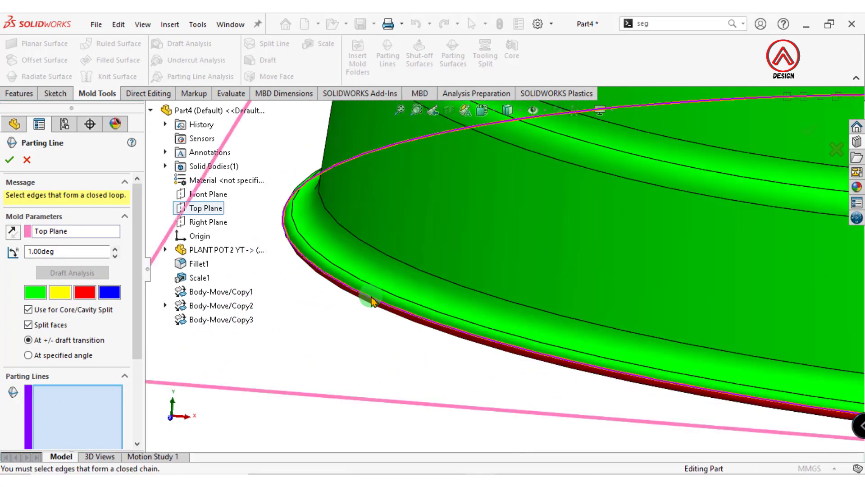
pyautogui.click(372, 299)
pyautogui.click(11, 160)
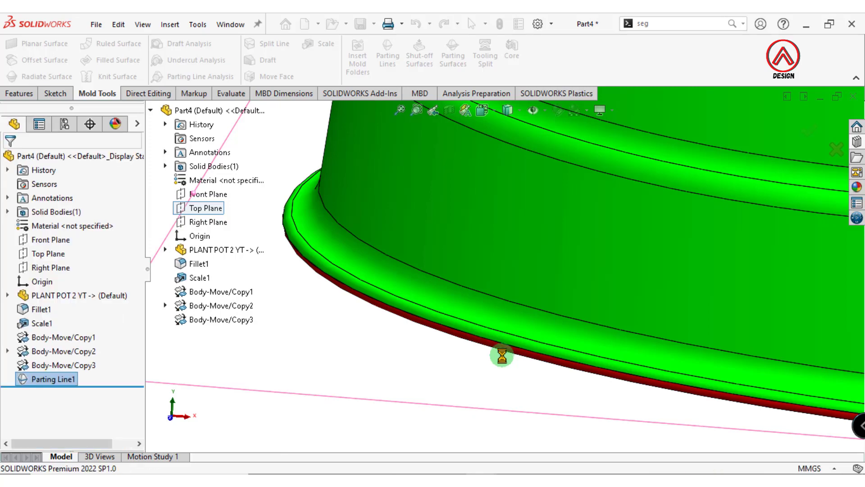
# Step: Zoom in and out to review Parting Line1 on the pot
pyautogui.scroll(5, 504, 351)
pyautogui.scroll(5, 541, 316)
pyautogui.scroll(3, 609, 262)
pyautogui.scroll(-2, 631, 227)
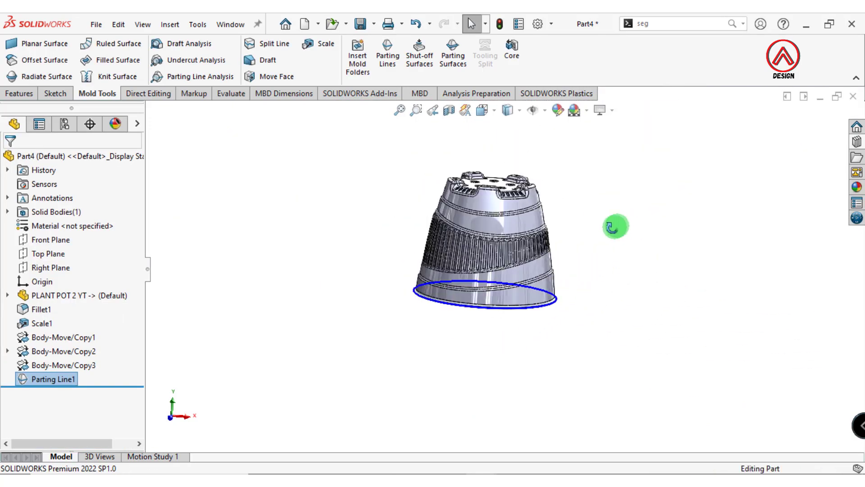
pyautogui.scroll(-2, 586, 218)
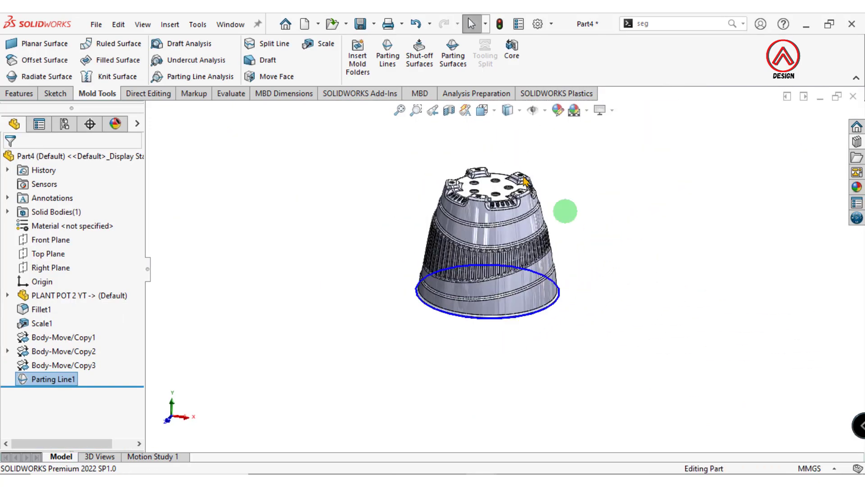
# Step: Patch all the pot's hole and slot loops with Contact shut-off surfaces
pyautogui.click(419, 65)
pyautogui.scroll(-2, 469, 235)
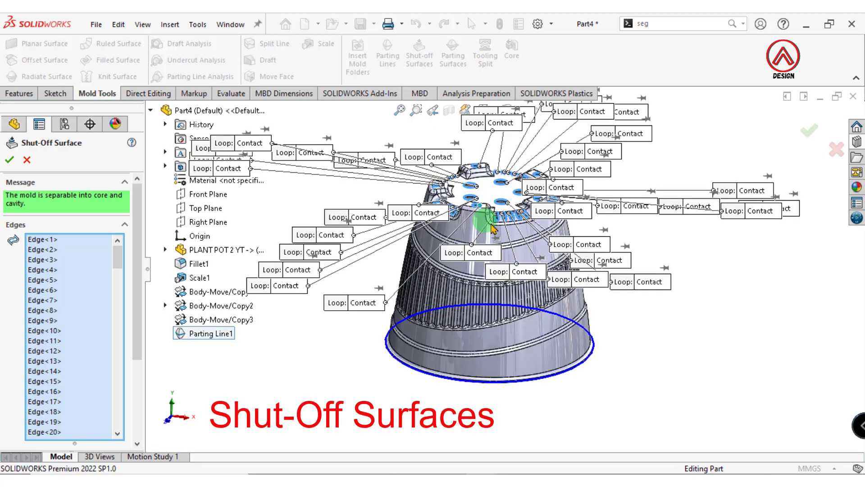
pyautogui.scroll(-2, 469, 236)
pyautogui.moveTo(135, 270); pyautogui.dragTo(128, 390)
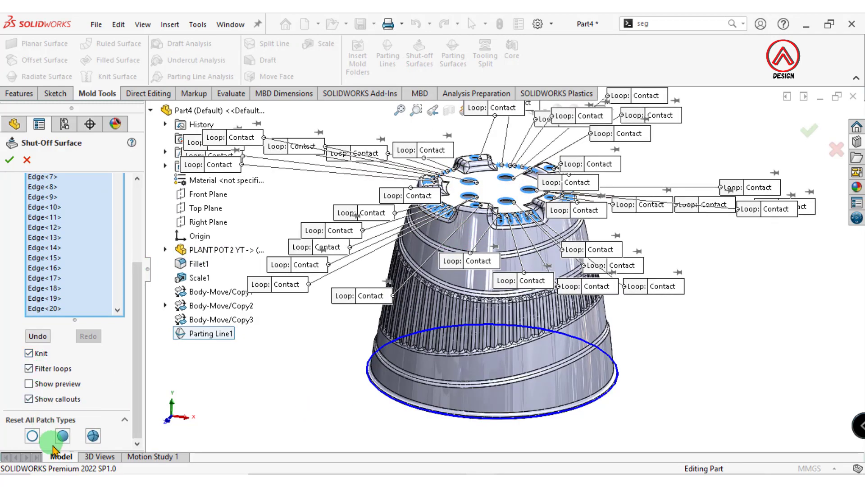
pyautogui.click(10, 160)
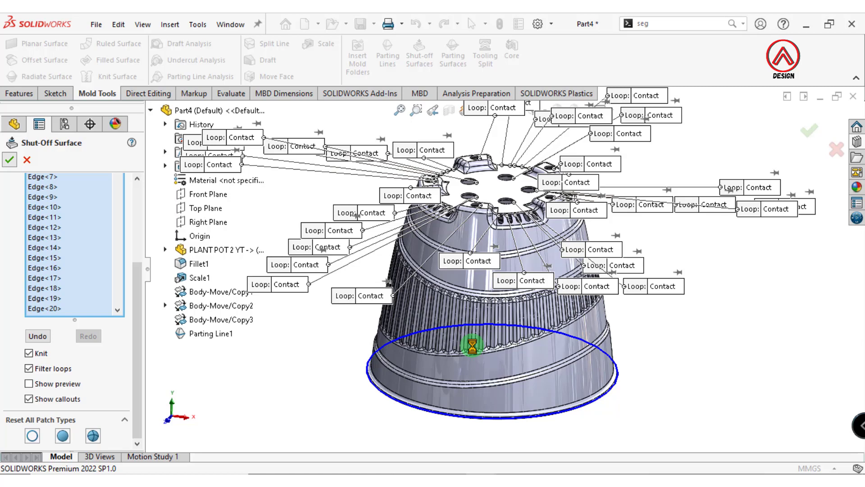
pyautogui.scroll(5, 560, 286)
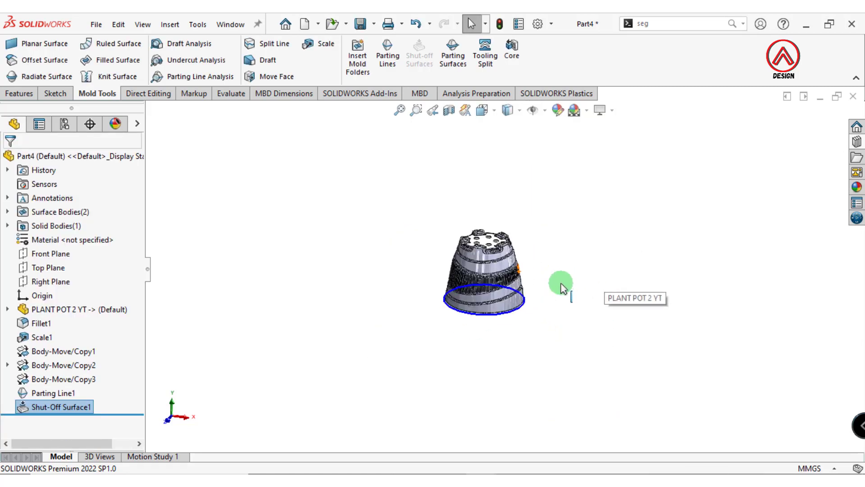
pyautogui.scroll(-3, 512, 227)
pyautogui.scroll(-2, 506, 218)
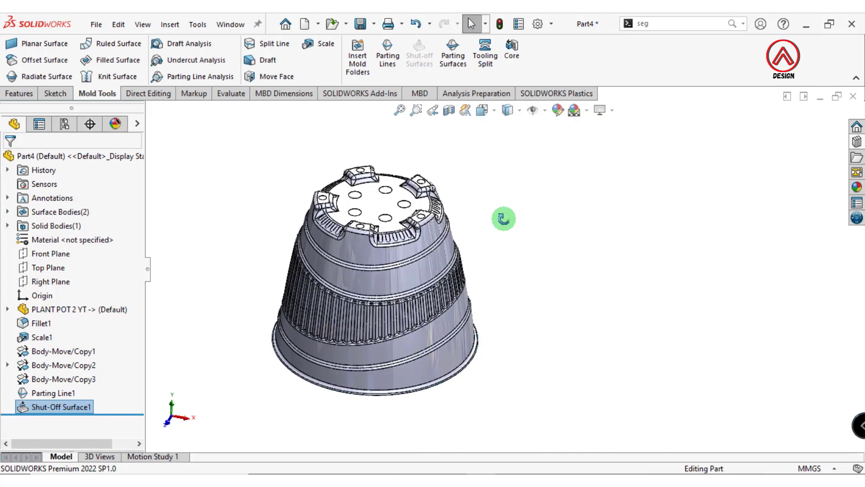
# Step: Create Parting Surface1 extending 15 mm from Parting Line1, normal to the pot surface
pyautogui.click(459, 61)
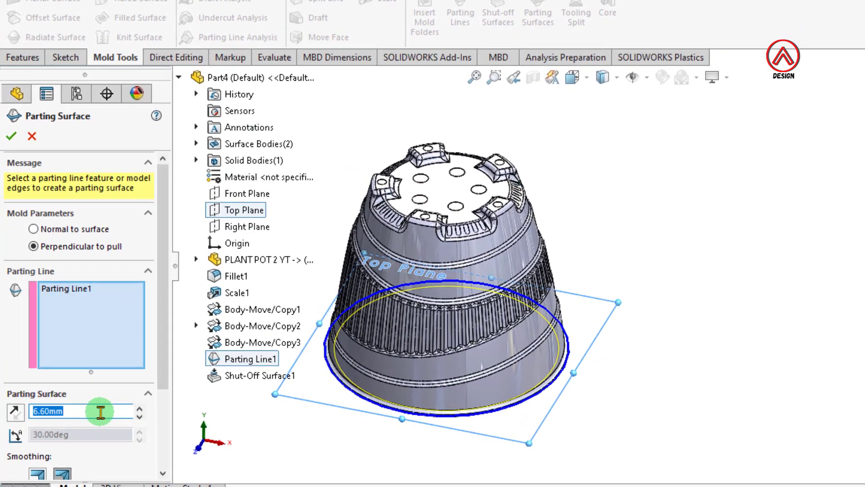
pyautogui.write('15')
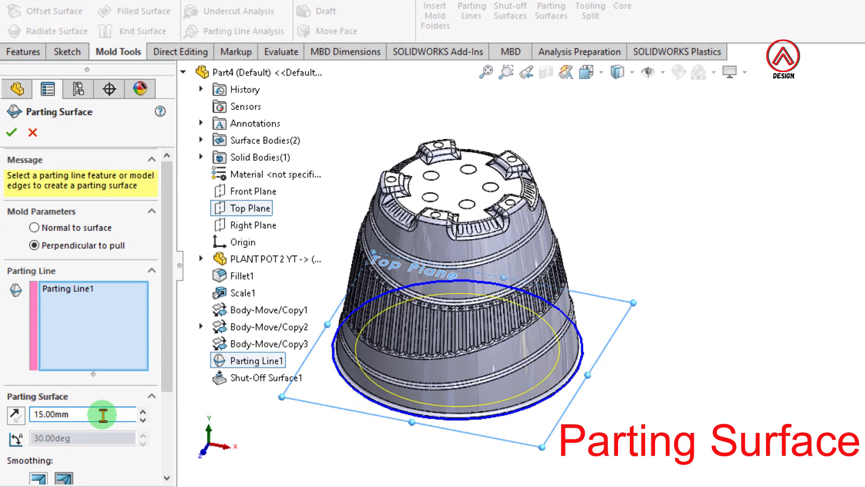
pyautogui.click(35, 228)
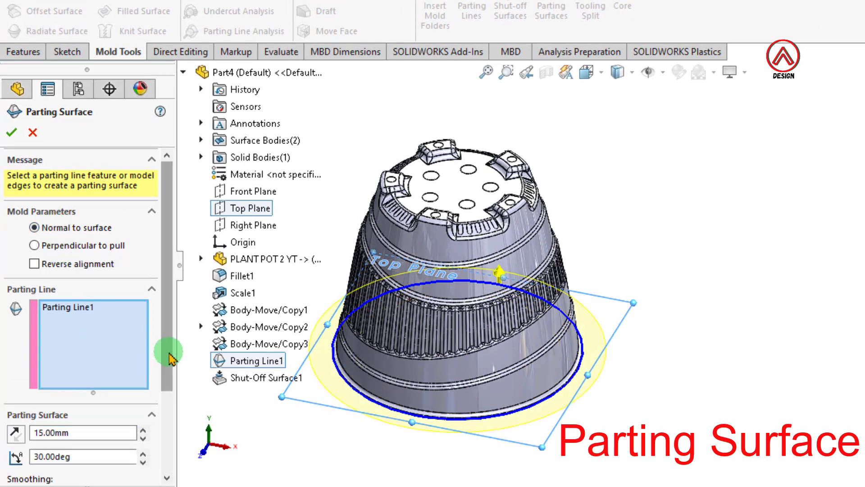
pyautogui.moveTo(170, 353); pyautogui.dragTo(167, 456)
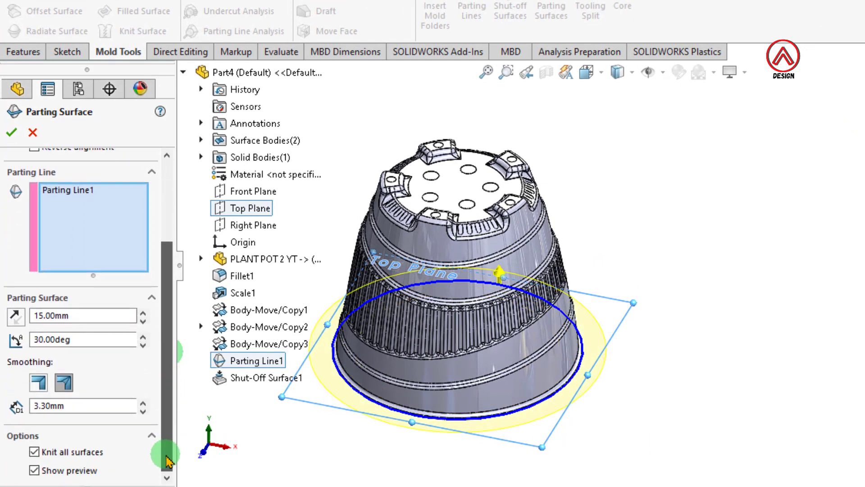
pyautogui.moveTo(521, 367); pyautogui.dragTo(506, 318, button='middle')
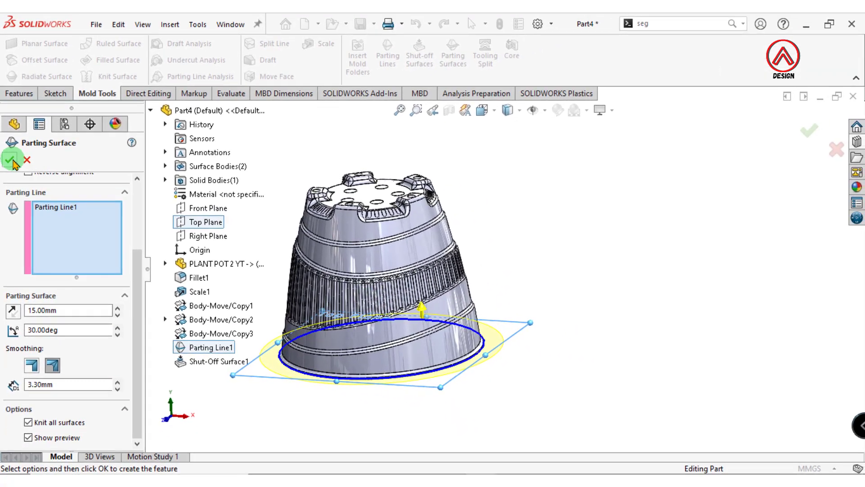
pyautogui.click(10, 160)
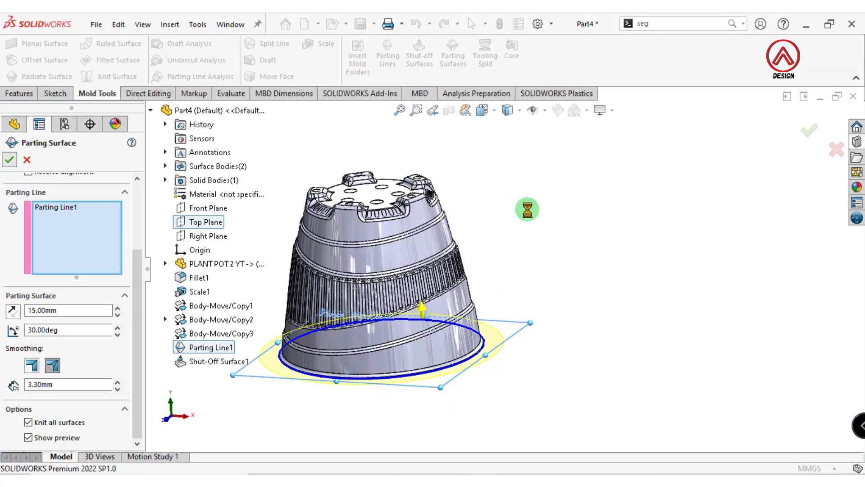
# Step: View the pot from the Top orientation and show the reference geometry choices
pyautogui.click(483, 110)
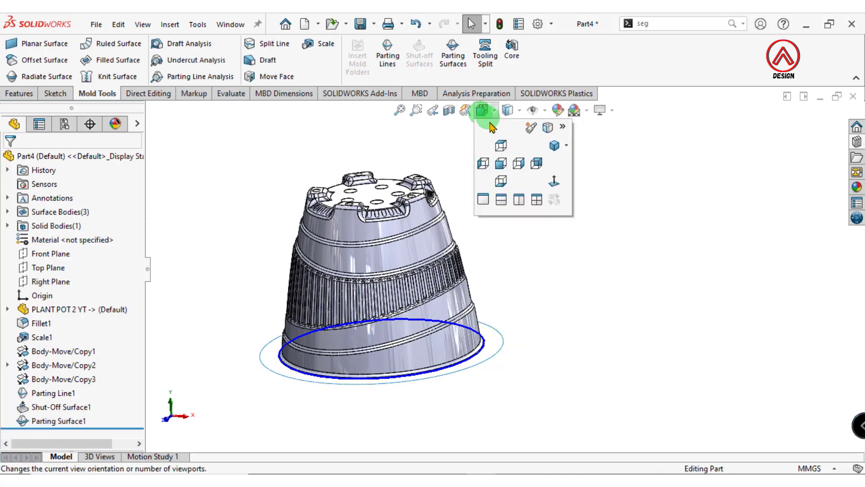
pyautogui.click(501, 147)
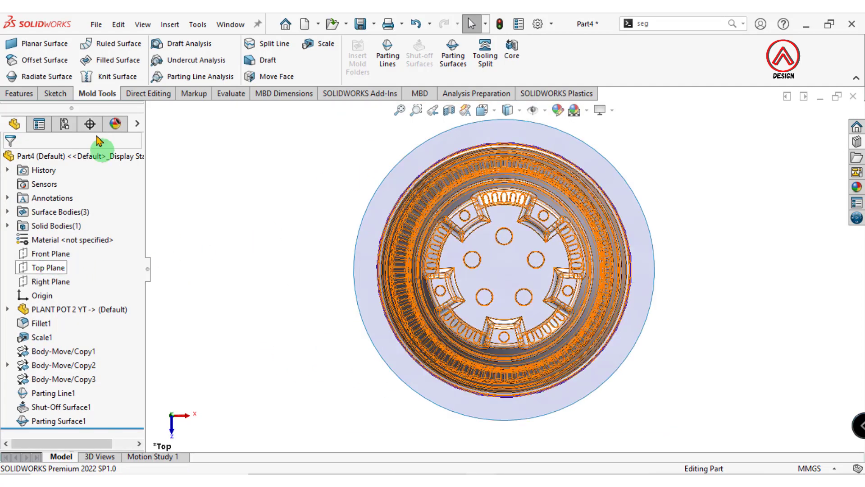
pyautogui.click(20, 93)
# Step: Create reference Plane1 offset 20 mm from the Top Plane
pyautogui.click(520, 66)
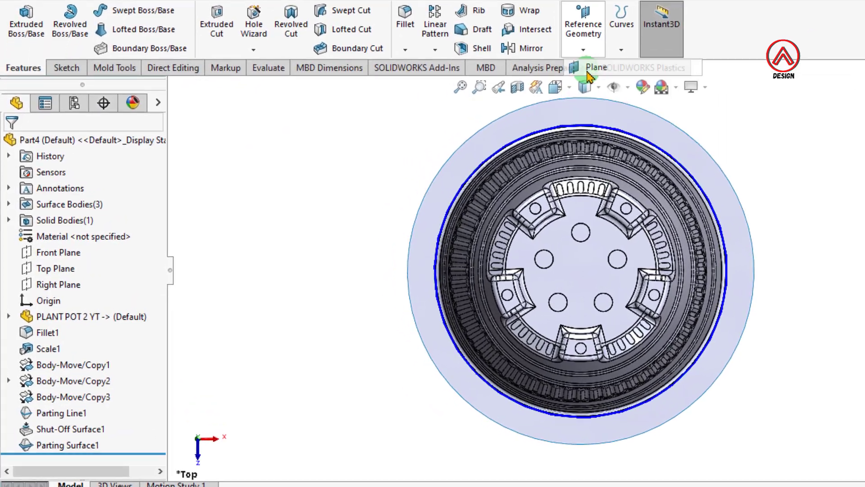
pyautogui.click(516, 92)
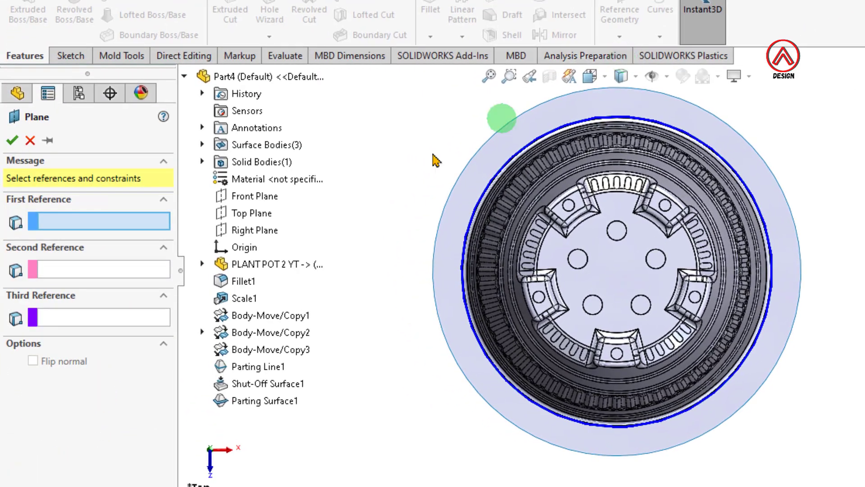
pyautogui.click(239, 221)
pyautogui.write('20')
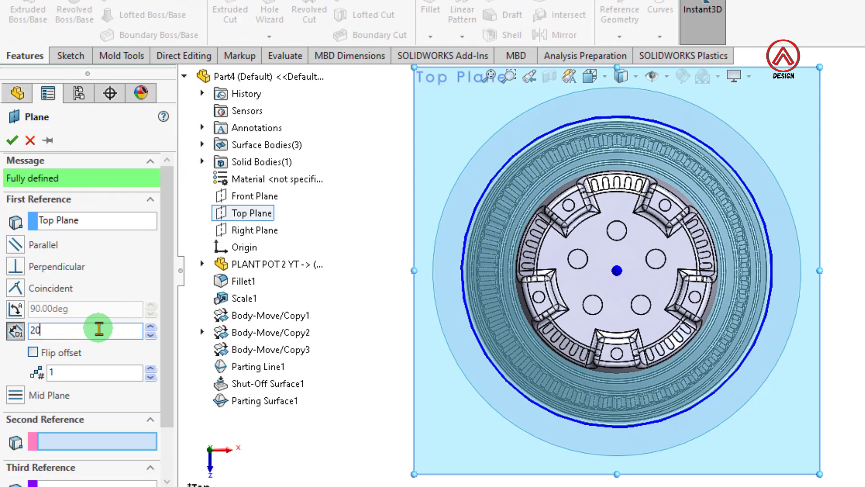
pyautogui.press('Return')
pyautogui.moveTo(624, 332)
pyautogui.mouseDown(button='middle')
pyautogui.moveTo(634, 135)
pyautogui.moveTo(575, 403)
pyautogui.mouseUp(button='middle')
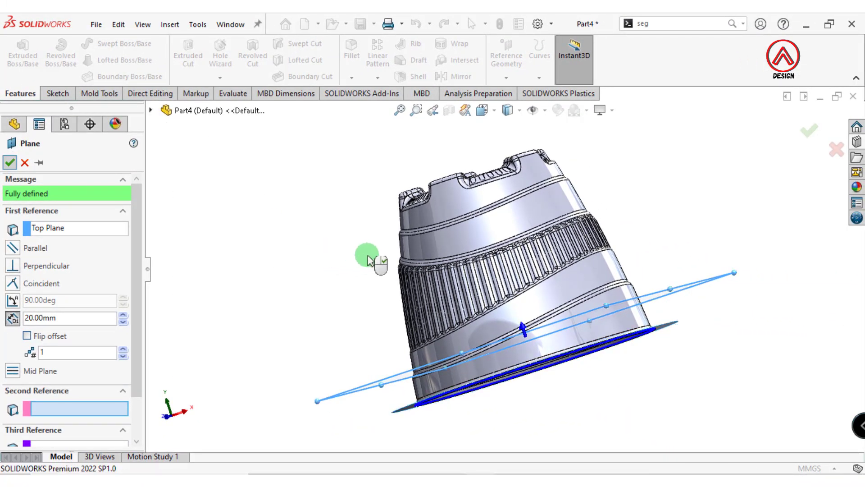
pyautogui.rightClick(368, 261)
# Step: Orient the view Normal To Plane1
pyautogui.moveTo(354, 242); pyautogui.dragTo(502, 347, button='middle')
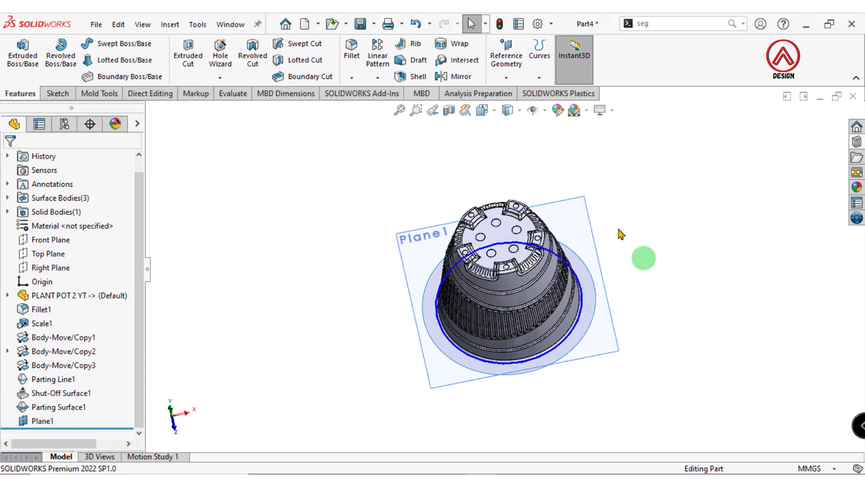
pyautogui.click(584, 274)
pyautogui.click(688, 187)
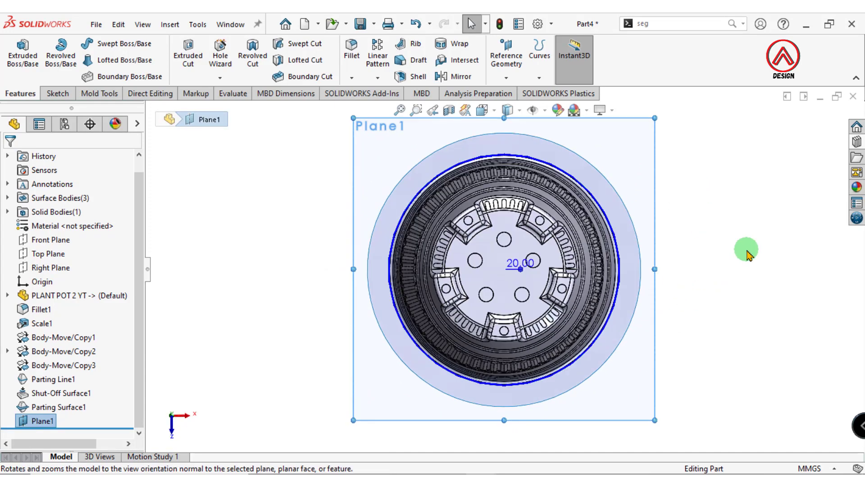
pyautogui.click(332, 216)
pyautogui.click(101, 94)
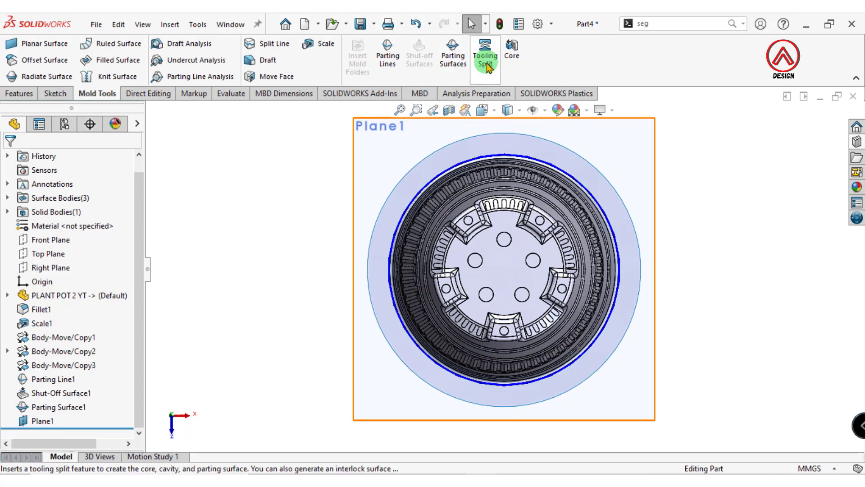
# Step: Start a Tooling Split sketch on Plane1 and pick the Center Rectangle tool
pyautogui.click(485, 62)
pyautogui.click(380, 174)
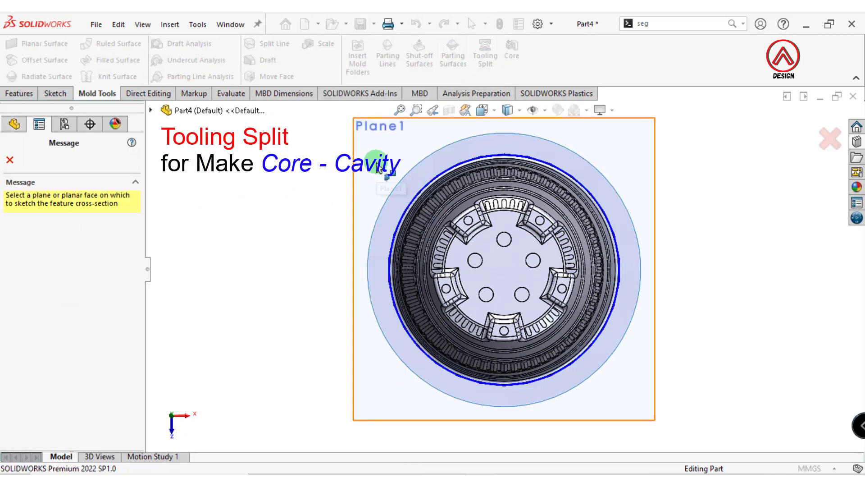
pyautogui.click(103, 65)
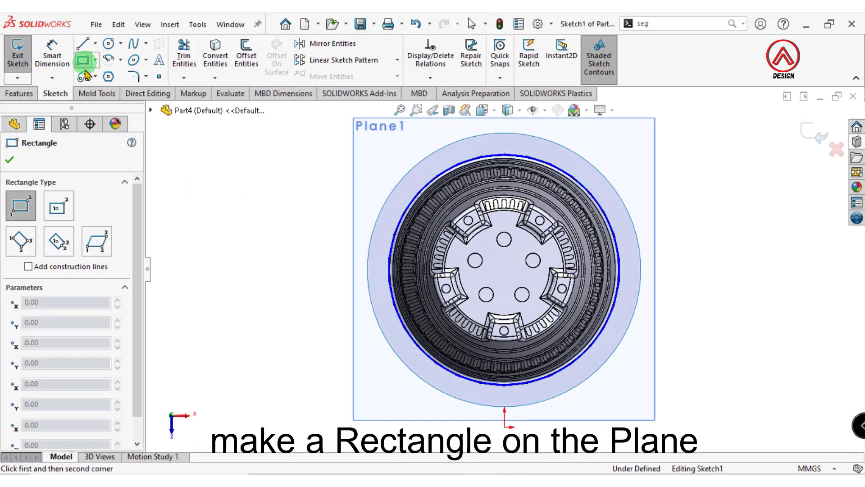
pyautogui.click(73, 211)
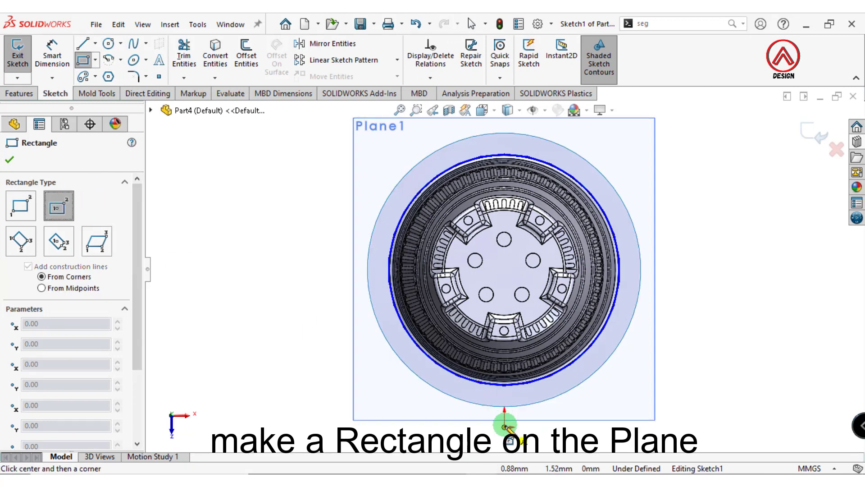
pyautogui.click(20, 209)
pyautogui.scroll(2, 479, 257)
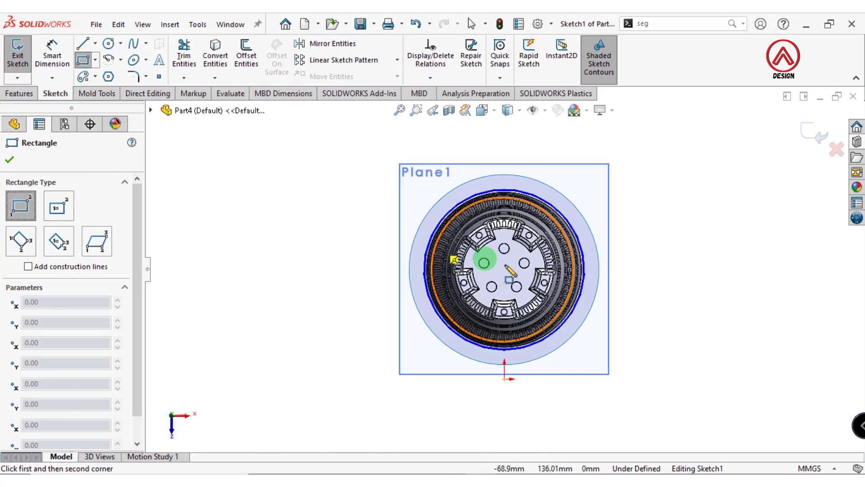
pyautogui.scroll(-1, 550, 290)
pyautogui.scroll(2, 563, 307)
pyautogui.scroll(-1, 563, 303)
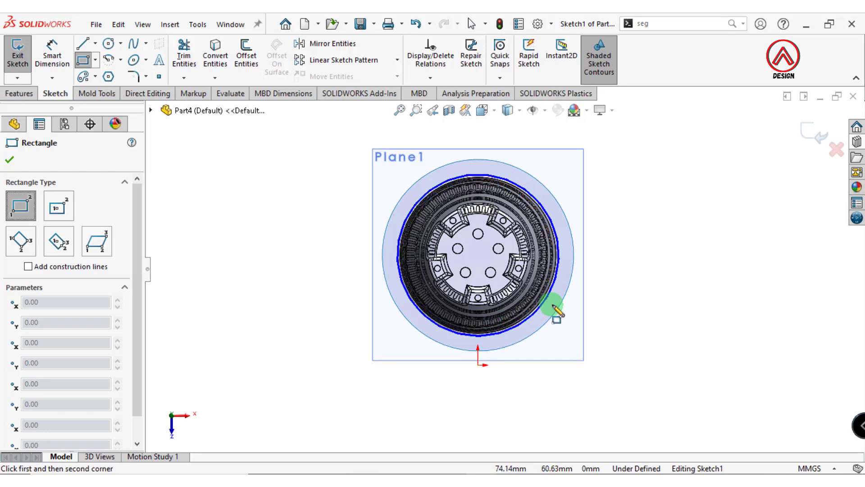
pyautogui.click(56, 208)
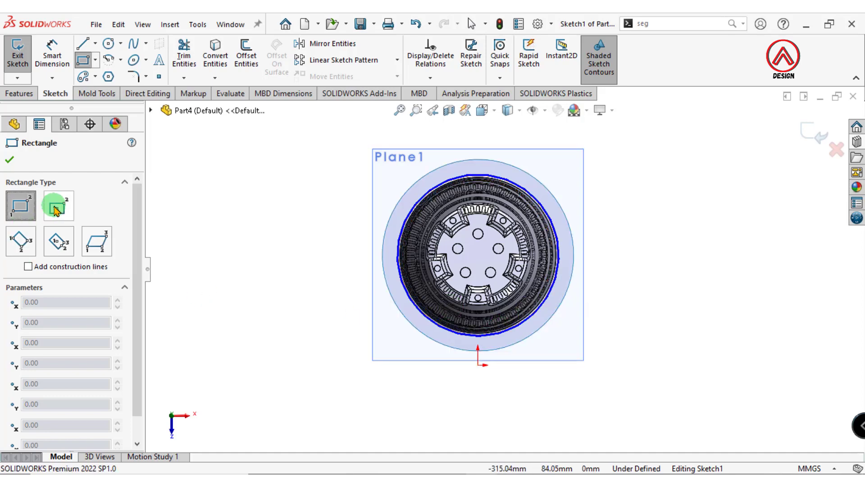
pyautogui.click(376, 155)
pyautogui.click(58, 206)
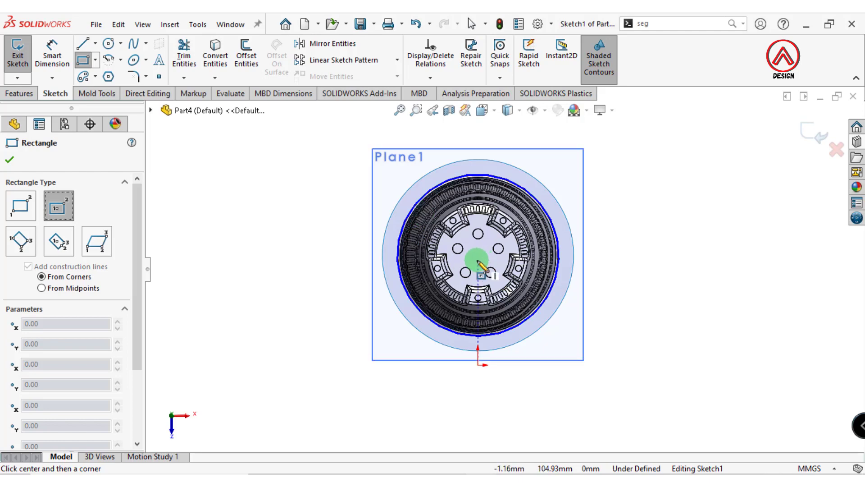
# Step: Draw a center rectangle around the pot with its bottom midpoint coincident with the origin
pyautogui.moveTo(478, 261); pyautogui.dragTo(599, 151)
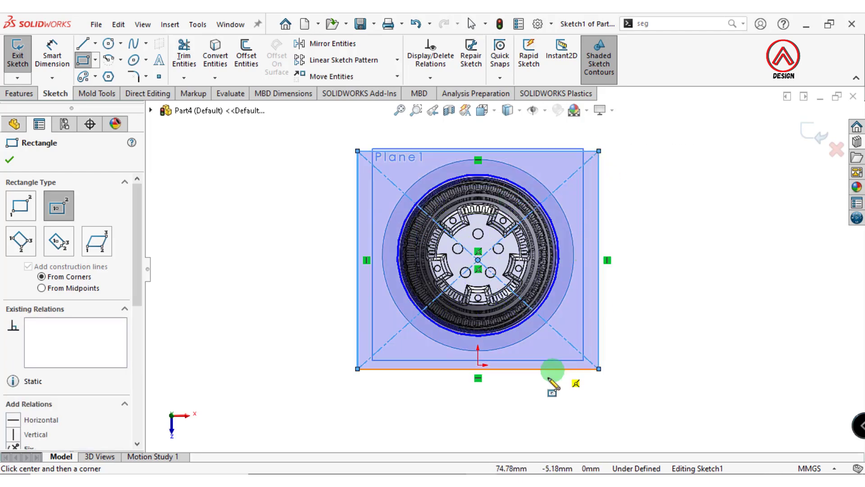
pyautogui.press('Escape')
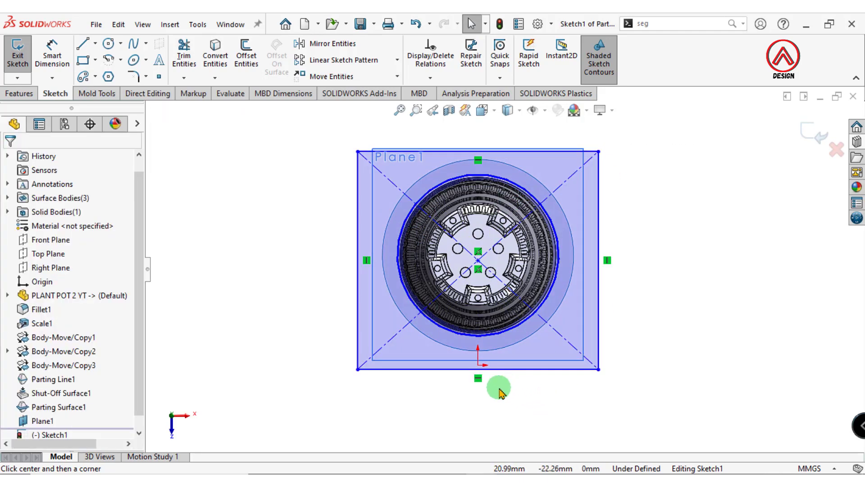
pyautogui.click(478, 369)
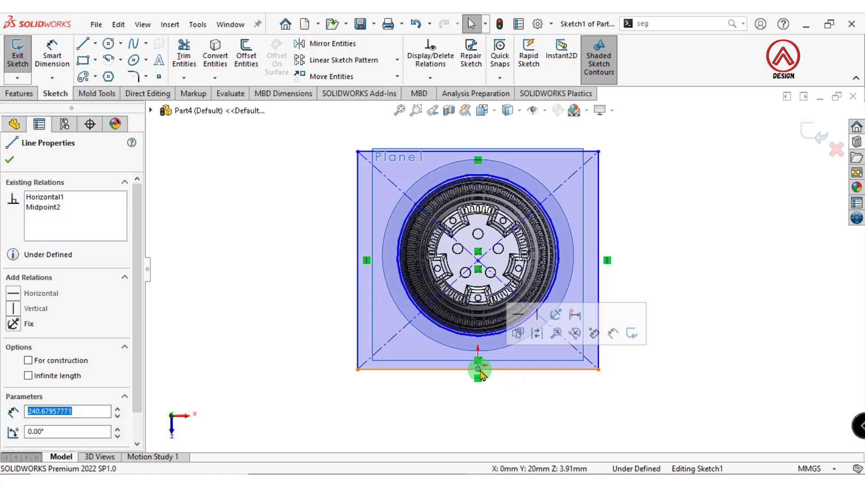
pyautogui.click(478, 369)
pyautogui.keyDown('ctrl'); pyautogui.click(478, 363); pyautogui.keyUp('ctrl')
pyautogui.click(557, 311)
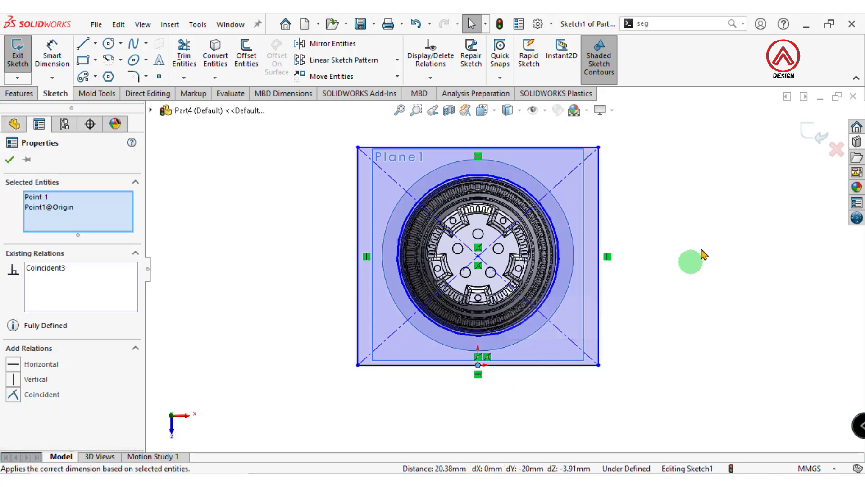
pyautogui.click(676, 253)
pyautogui.scroll(2, 676, 253)
pyautogui.scroll(-2, 554, 257)
# Step: Dimension the rectangle 330 mm wide and 250 mm high
pyautogui.click(63, 45)
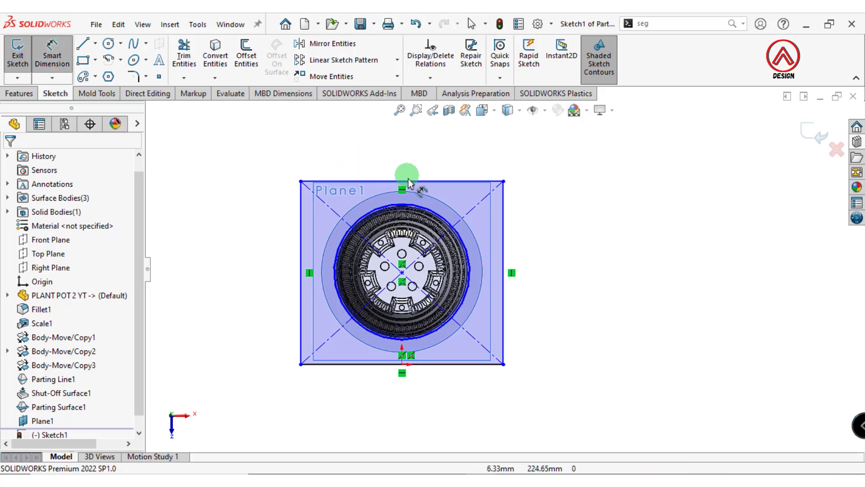
pyautogui.click(405, 181)
pyautogui.click(410, 162)
pyautogui.write('3')
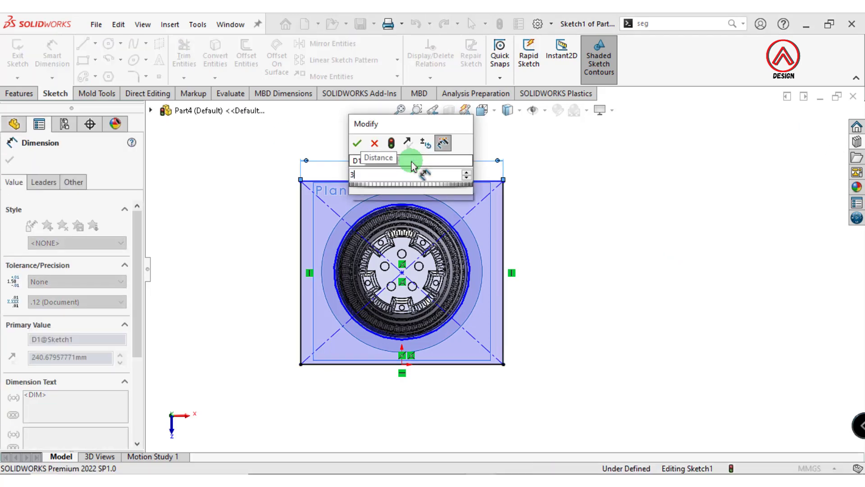
pyautogui.write('30')
pyautogui.press('Return')
pyautogui.click(564, 246)
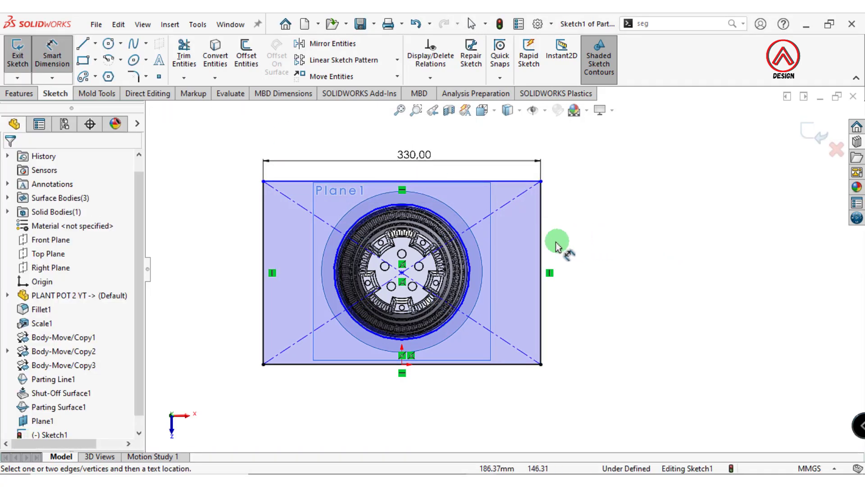
pyautogui.click(543, 250)
pyautogui.click(614, 254)
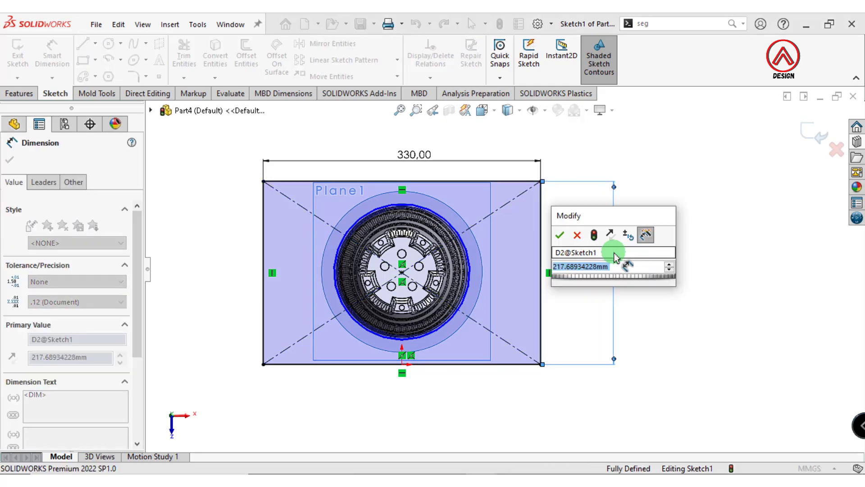
pyautogui.write('250')
pyautogui.press('Return')
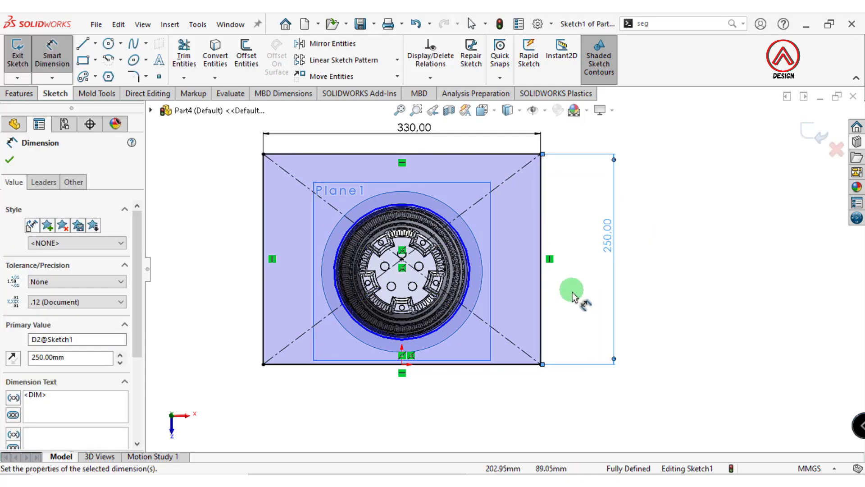
pyautogui.click(582, 296)
pyautogui.scroll(1, 490, 316)
pyautogui.scroll(1, 490, 316)
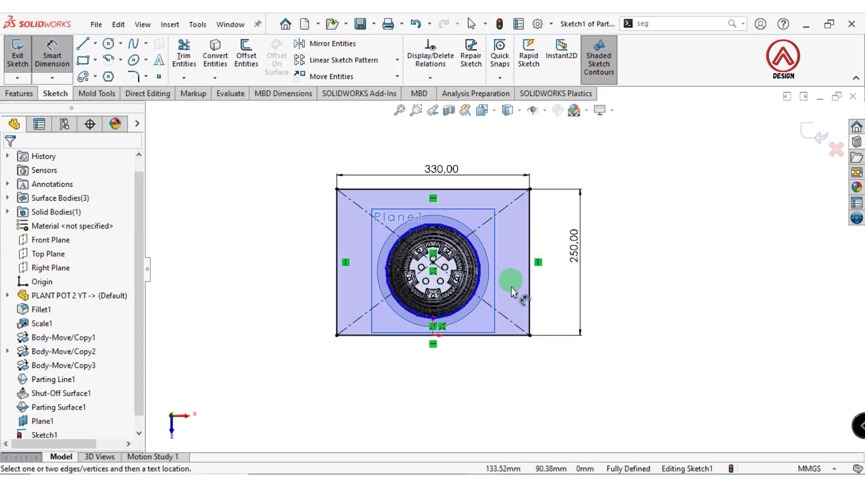
pyautogui.scroll(-1, 537, 246)
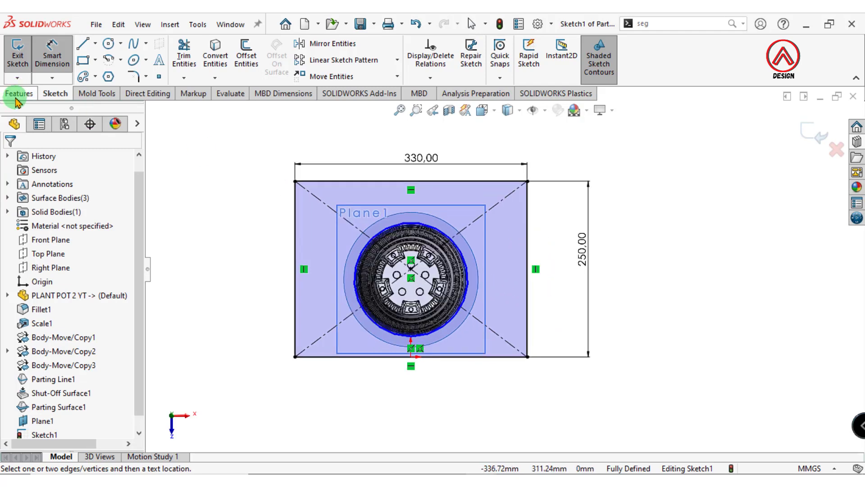
# Step: Create the tooling split block with 140 mm and 50 mm depths and an 8° interlock surface
pyautogui.click(804, 130)
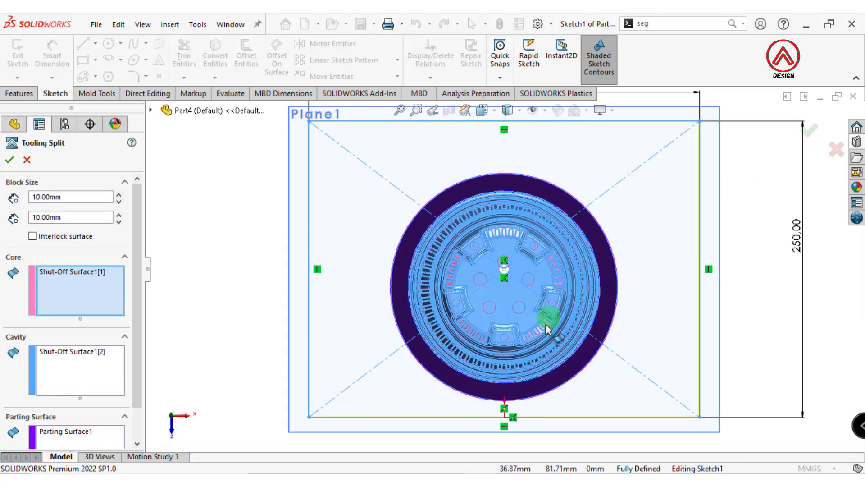
pyautogui.moveTo(547, 336)
pyautogui.mouseDown(button='middle')
pyautogui.moveTo(501, 191)
pyautogui.moveTo(368, 196)
pyautogui.mouseUp(button='middle')
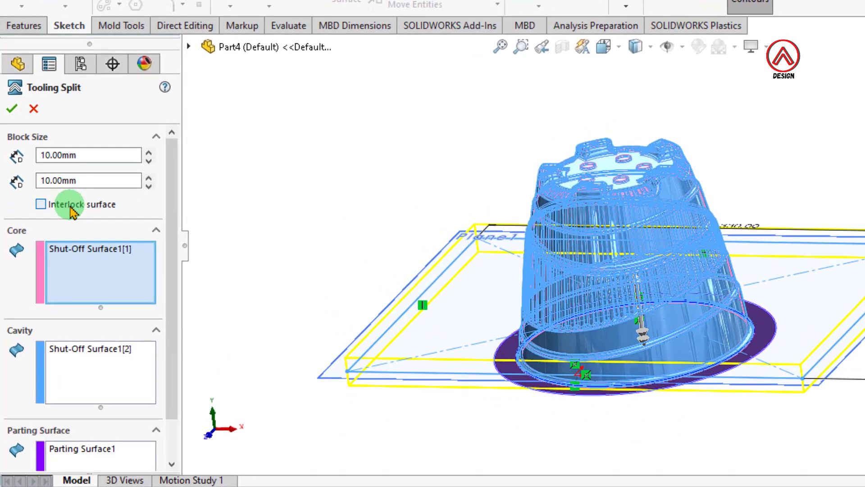
pyautogui.click(71, 208)
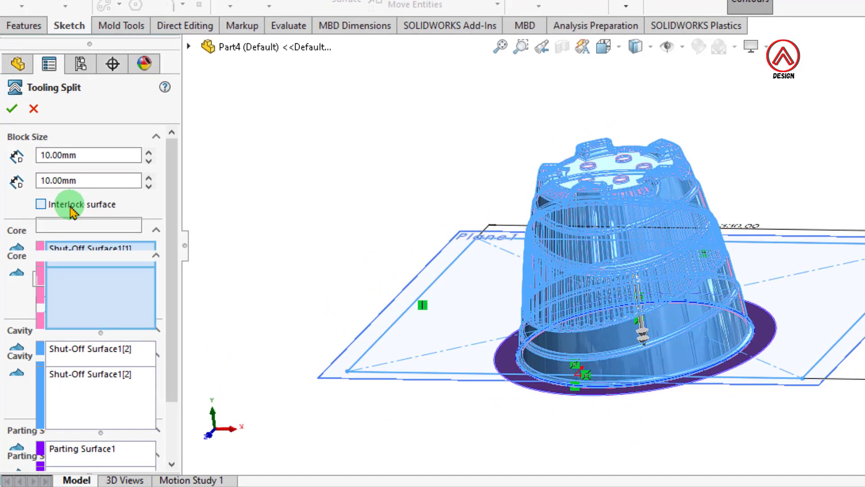
pyautogui.click(50, 204)
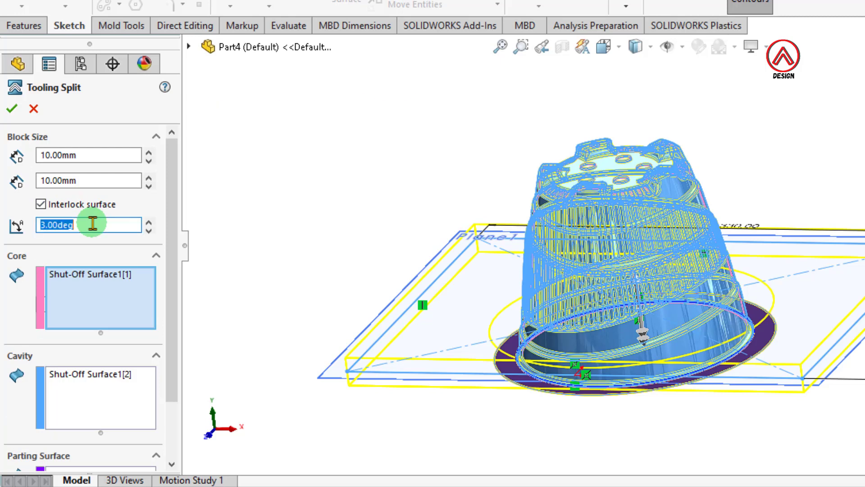
pyautogui.click(88, 154)
pyautogui.write('140')
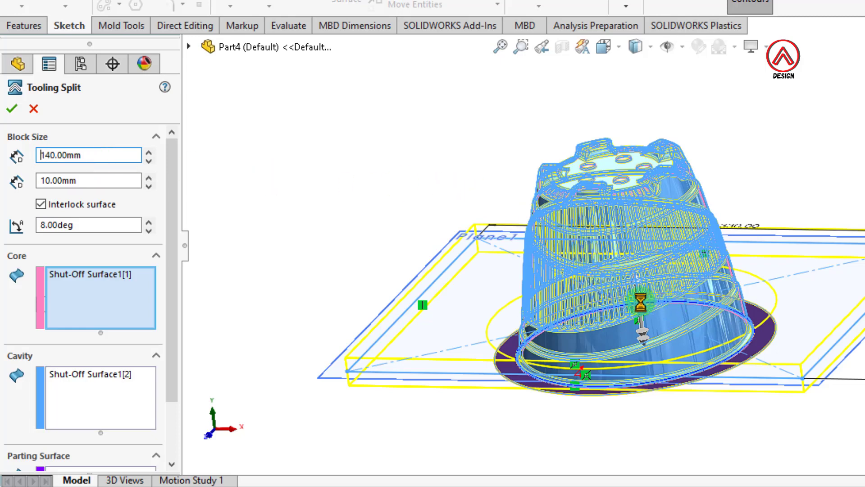
pyautogui.moveTo(641, 303); pyautogui.dragTo(593, 255, button='middle')
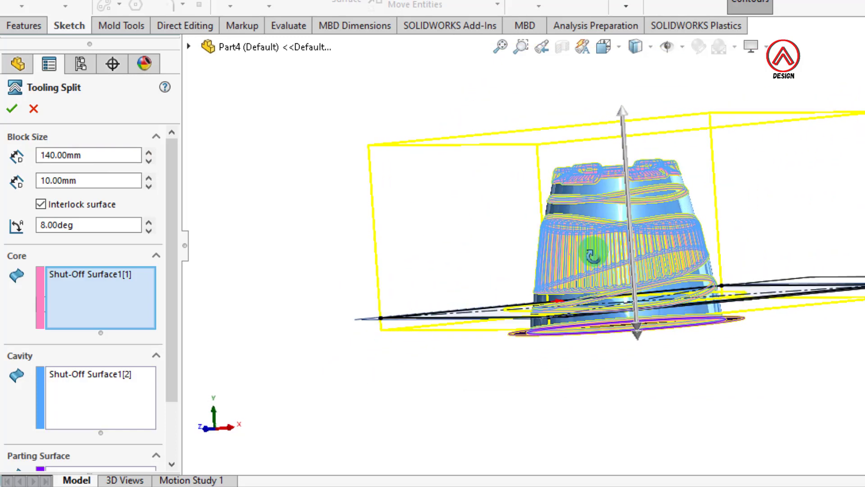
pyautogui.click(94, 182)
pyautogui.write('50')
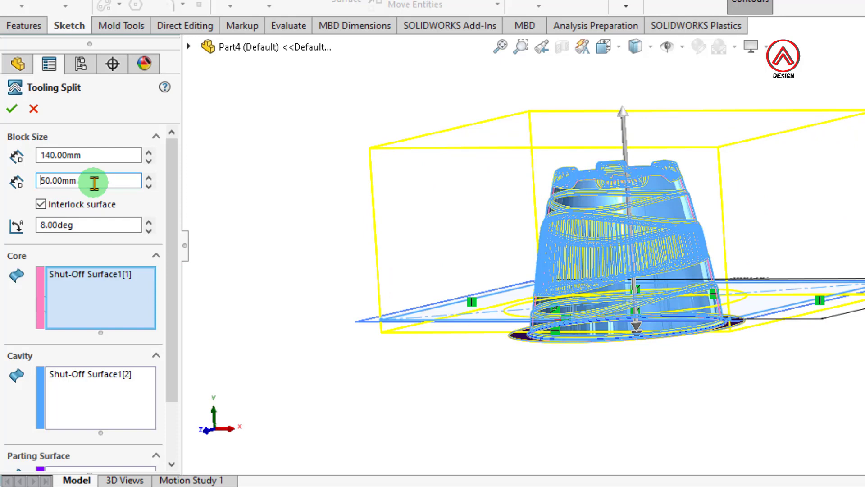
pyautogui.moveTo(757, 392)
pyautogui.mouseDown(button='middle')
pyautogui.moveTo(736, 350)
pyautogui.moveTo(666, 320)
pyautogui.moveTo(662, 347)
pyautogui.mouseUp(button='middle')
pyautogui.click(87, 310)
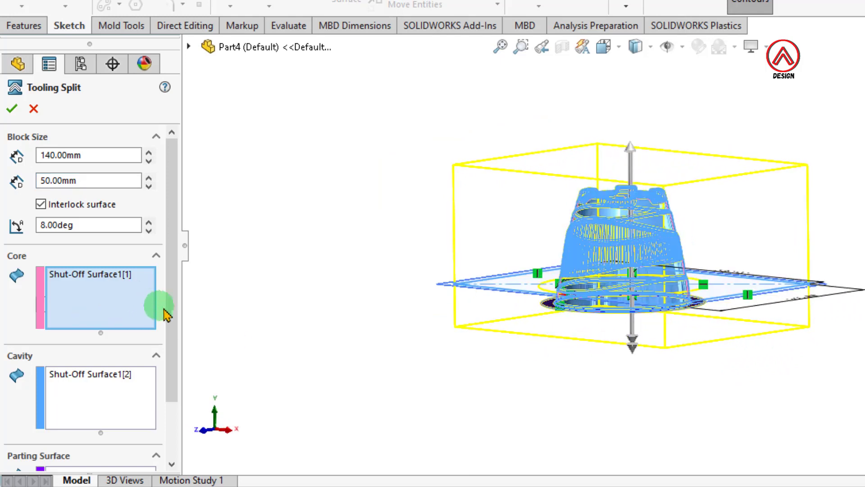
pyautogui.moveTo(165, 309)
pyautogui.mouseDown()
pyautogui.moveTo(173, 318)
pyautogui.moveTo(174, 435)
pyautogui.moveTo(164, 260)
pyautogui.mouseUp()
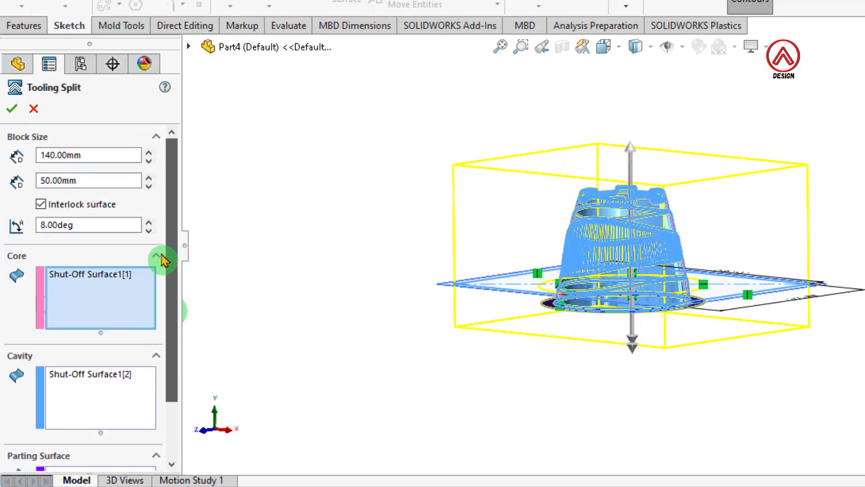
pyautogui.click(12, 109)
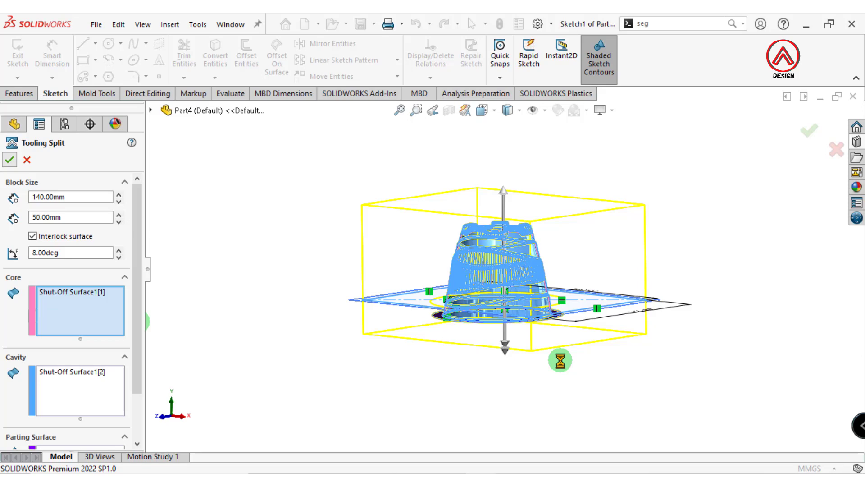
# Step: Hide Plane1 and briefly isolate the upper mold block to inspect the pot cavity
pyautogui.click(354, 298)
pyautogui.click(431, 265)
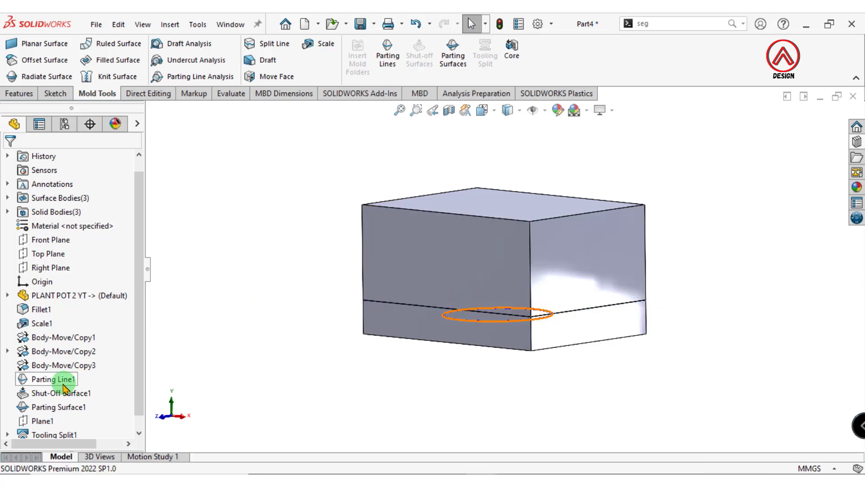
pyautogui.click(54, 379)
pyautogui.rightClick(443, 278)
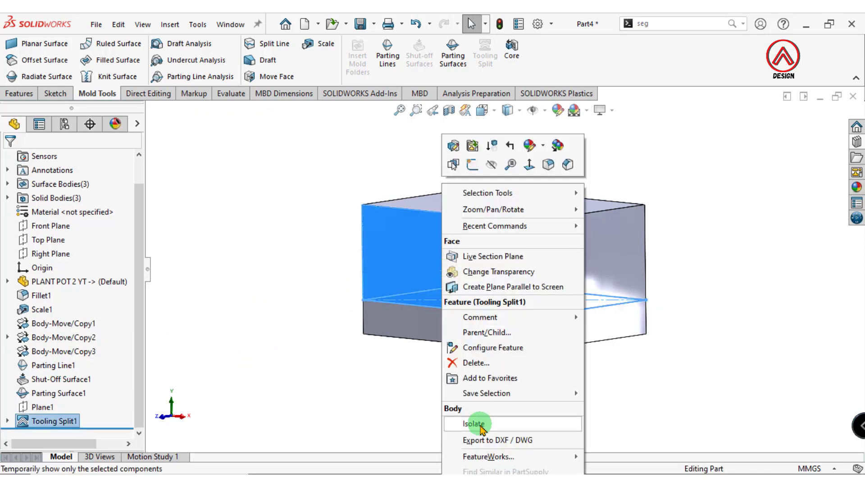
pyautogui.click(481, 426)
pyautogui.moveTo(527, 402)
pyautogui.mouseDown(button='middle')
pyautogui.moveTo(516, 162)
pyautogui.moveTo(478, 328)
pyautogui.moveTo(493, 202)
pyautogui.moveTo(489, 318)
pyautogui.moveTo(499, 354)
pyautogui.mouseUp(button='middle')
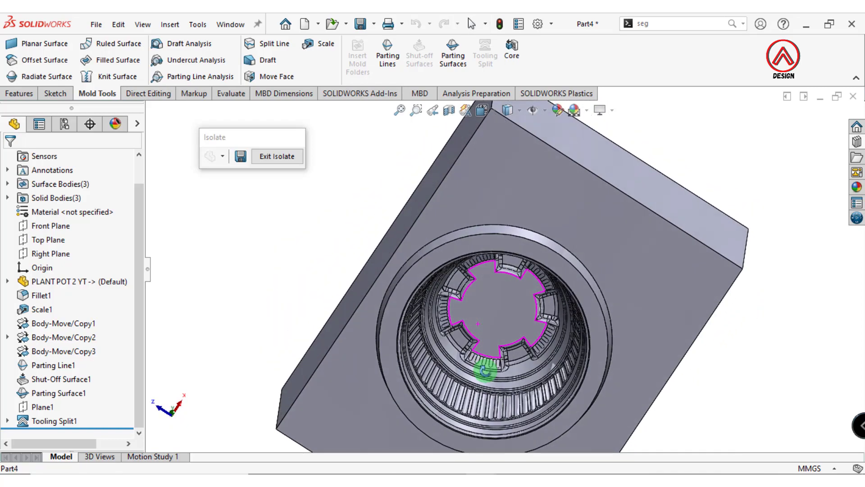
pyautogui.click(273, 170)
pyautogui.moveTo(531, 242)
pyautogui.mouseDown(button='middle')
pyautogui.moveTo(522, 406)
pyautogui.moveTo(546, 300)
pyautogui.mouseUp(button='middle')
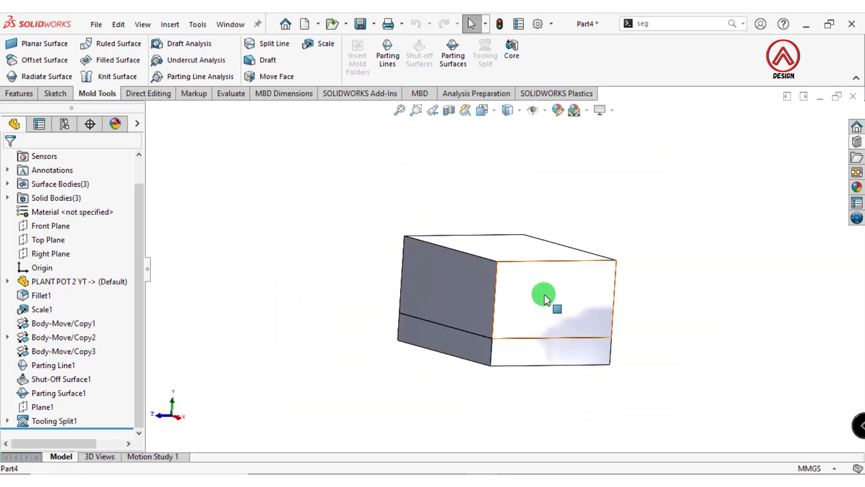
# Step: Hide the upper mold block to expose the core half with the pot
pyautogui.click(545, 298)
pyautogui.click(614, 261)
pyautogui.moveTo(634, 283)
pyautogui.mouseDown(button='middle')
pyautogui.moveTo(489, 383)
pyautogui.moveTo(332, 448)
pyautogui.moveTo(412, 448)
pyautogui.moveTo(507, 411)
pyautogui.moveTo(454, 313)
pyautogui.moveTo(469, 375)
pyautogui.moveTo(535, 370)
pyautogui.mouseUp(button='middle')
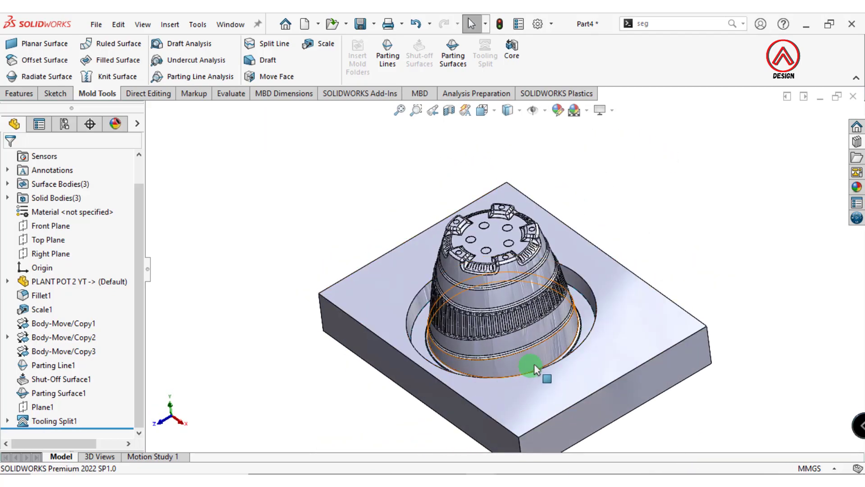
pyautogui.scroll(-3, 581, 322)
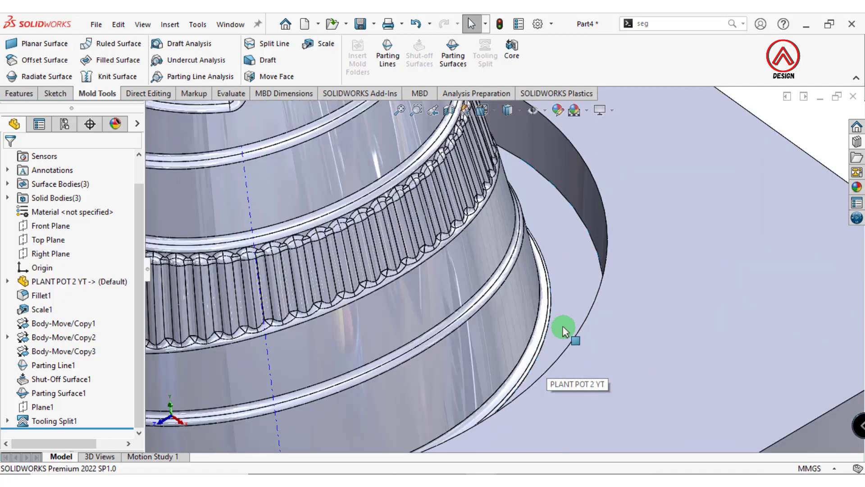
pyautogui.scroll(-3, 564, 333)
pyautogui.scroll(-3, 541, 294)
pyautogui.scroll(3, 499, 296)
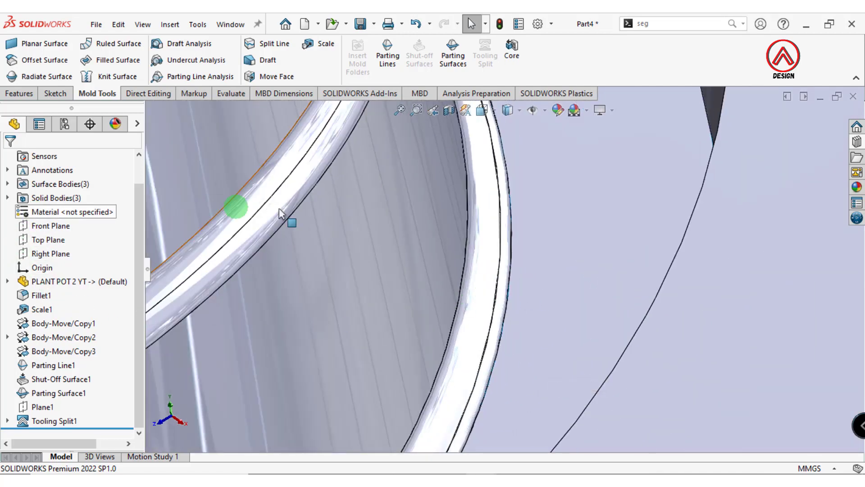
# Step: Hide all the surface bodies
pyautogui.click(70, 184)
pyautogui.click(70, 167)
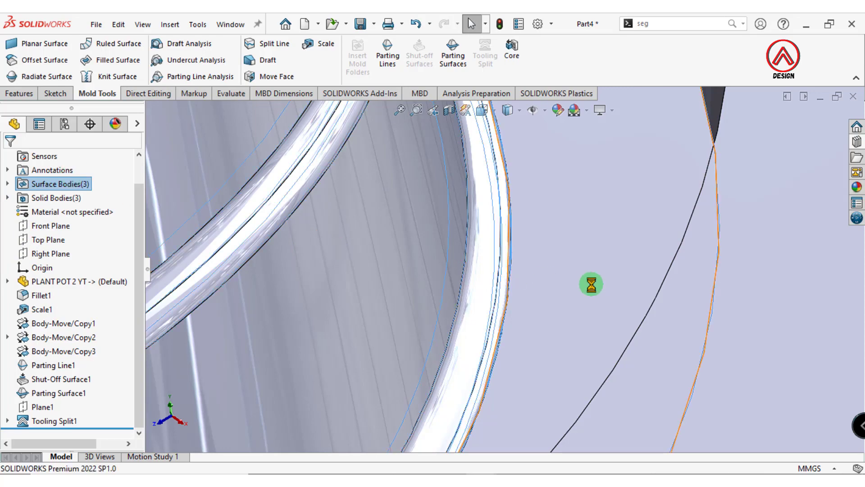
pyautogui.scroll(3, 591, 286)
pyautogui.scroll(3, 631, 234)
pyautogui.click(660, 194)
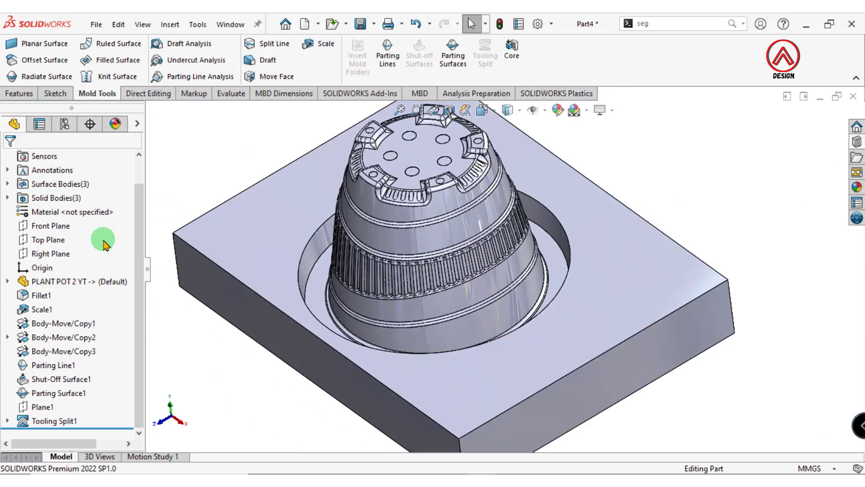
# Step: Review the solid bodies and view the core block's top face Normal To
pyautogui.click(7, 197)
pyautogui.click(73, 211)
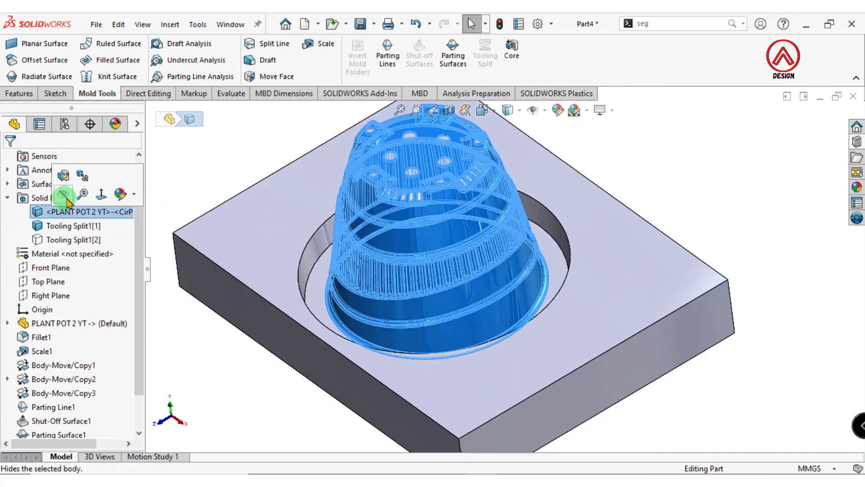
pyautogui.click(205, 163)
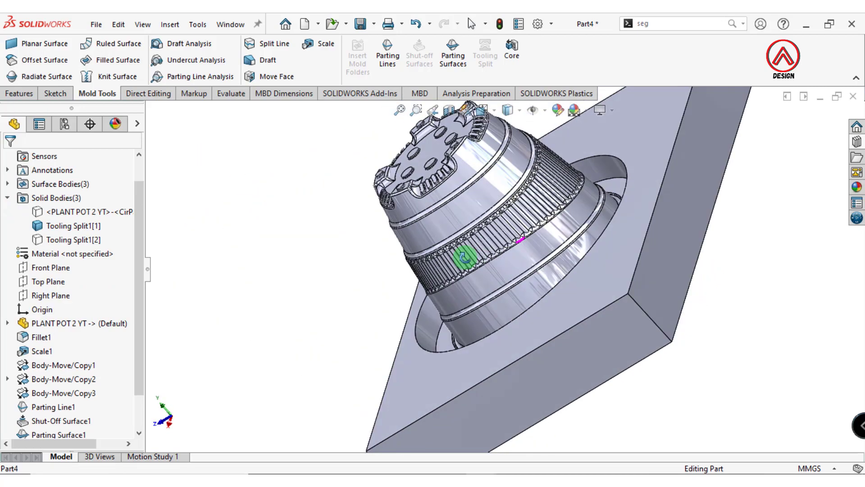
pyautogui.moveTo(522, 245); pyautogui.dragTo(540, 288, button='middle')
pyautogui.scroll(-5, 538, 252)
pyautogui.scroll(-3, 538, 250)
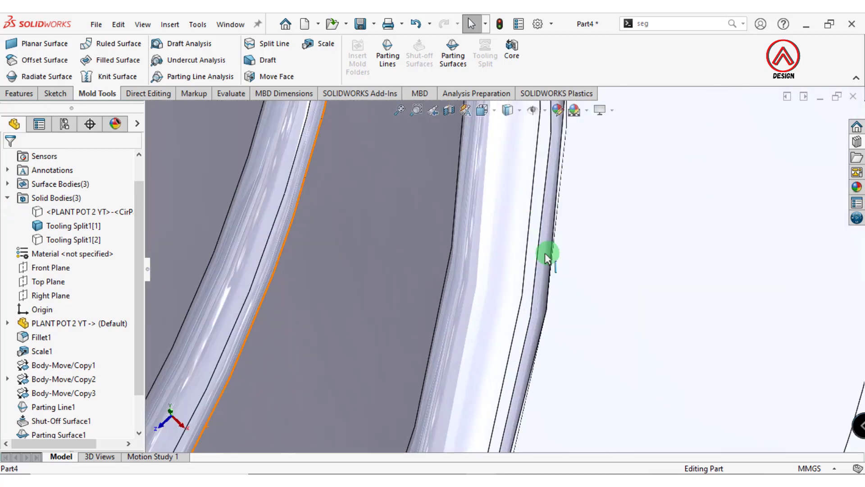
pyautogui.click(533, 245)
pyautogui.click(647, 209)
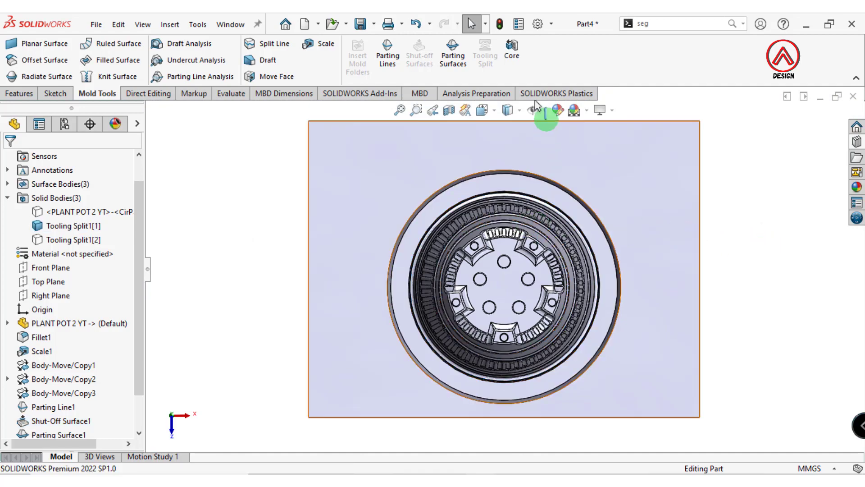
# Step: Start a Core sketch on the block's top face and draw a circle centred on the pot to its rim
pyautogui.click(512, 50)
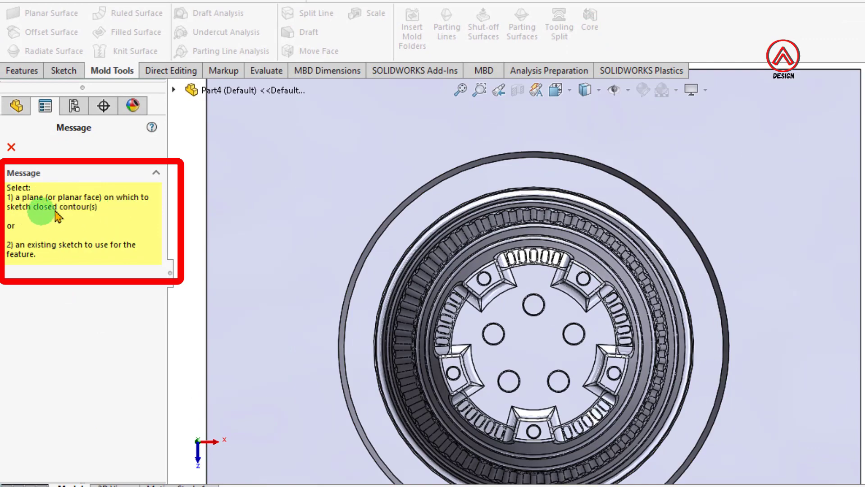
pyautogui.scroll(-5, 649, 266)
pyautogui.scroll(-5, 527, 271)
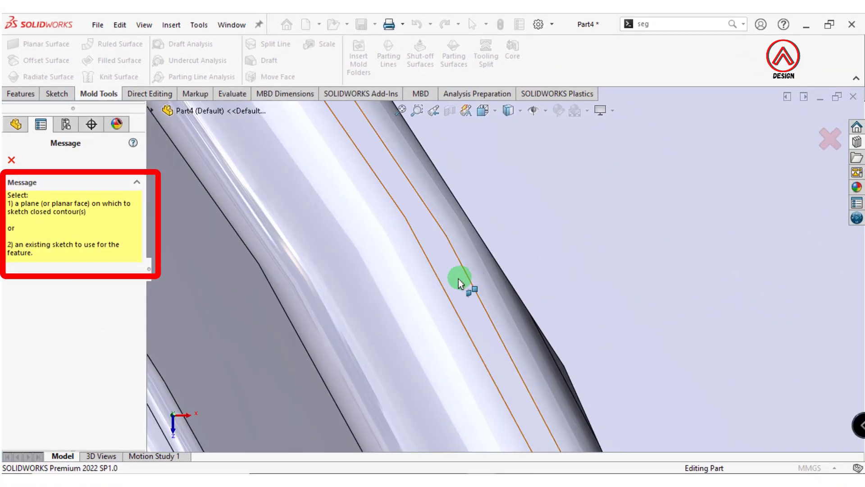
pyautogui.click(455, 281)
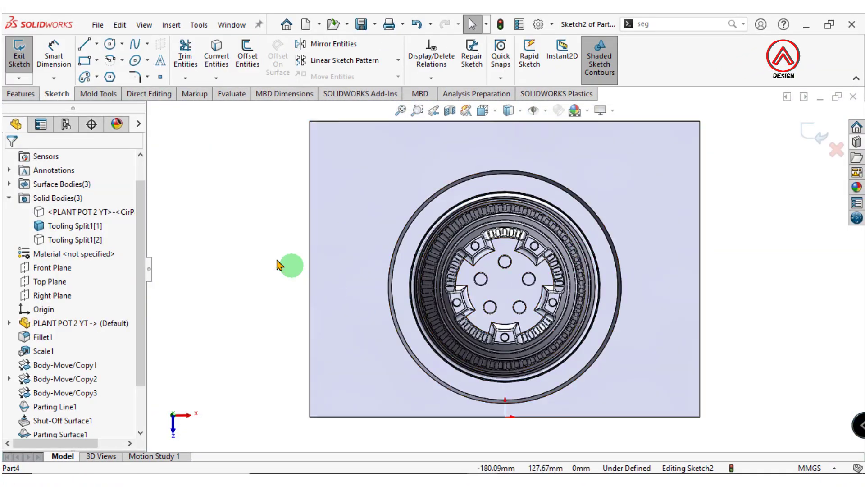
pyautogui.click(111, 44)
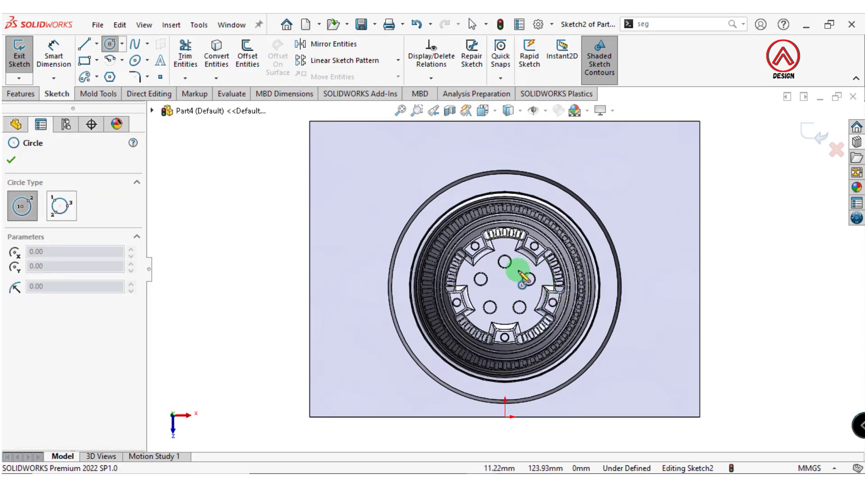
pyautogui.click(504, 286)
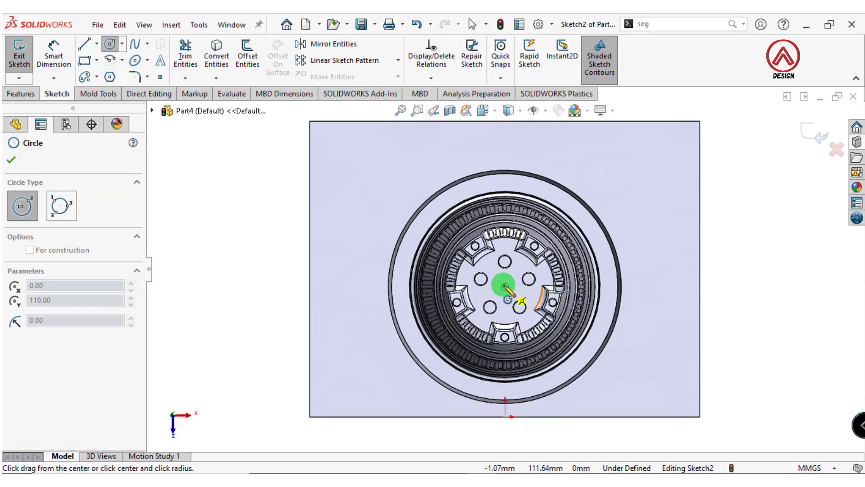
pyautogui.scroll(-2, 556, 241)
pyautogui.scroll(-3, 566, 213)
pyautogui.scroll(-3, 554, 241)
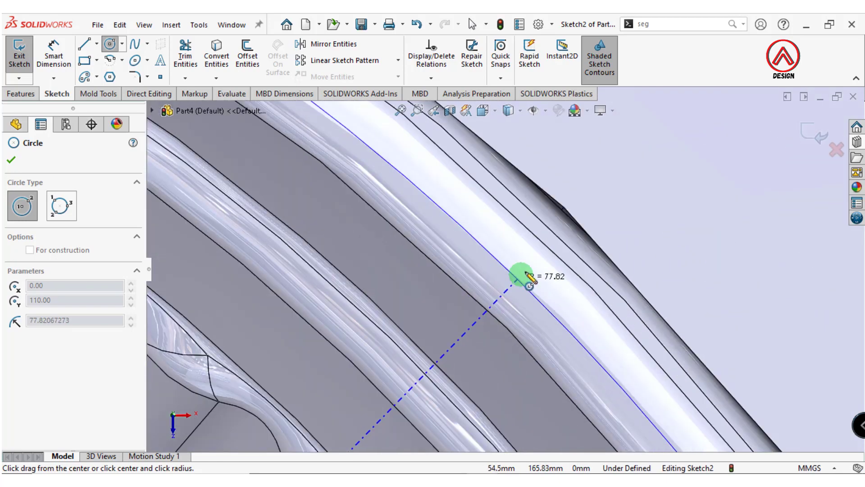
pyautogui.click(543, 239)
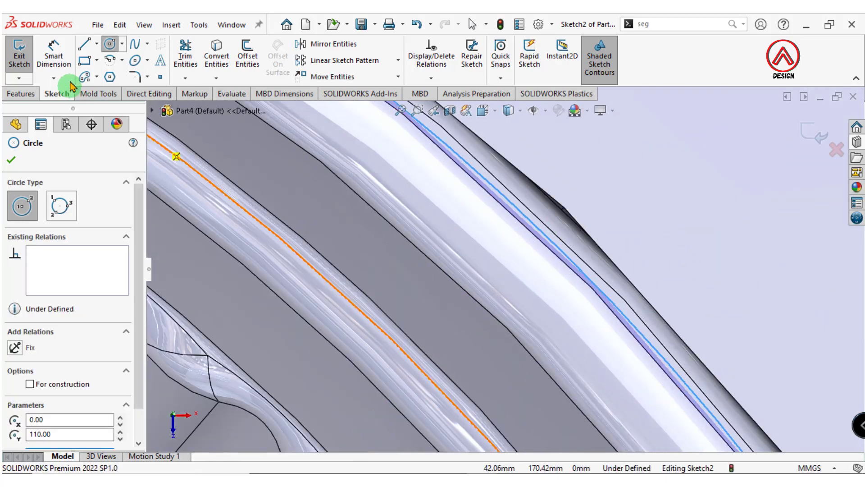
# Step: Dimension the circle to Ø159 mm and close the dimension properties
pyautogui.click(67, 81)
pyautogui.click(551, 246)
pyautogui.scroll(3, 666, 234)
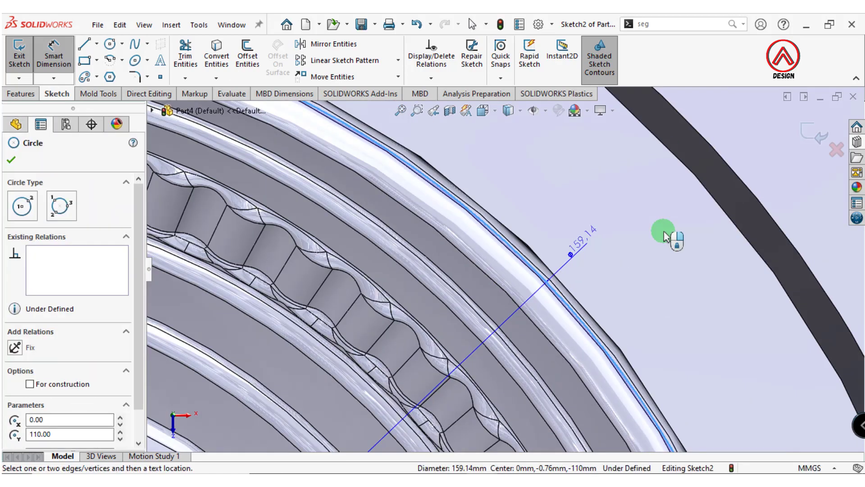
pyautogui.scroll(3, 666, 235)
pyautogui.click(638, 152)
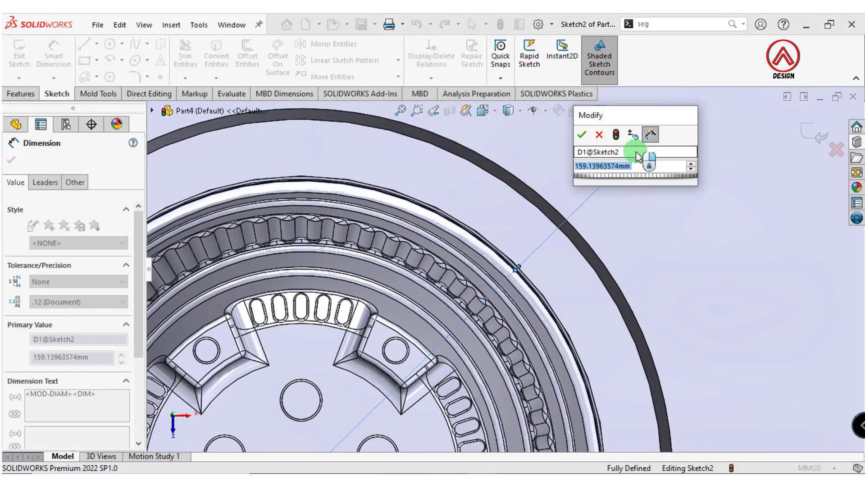
pyautogui.write('159')
pyautogui.press('Return')
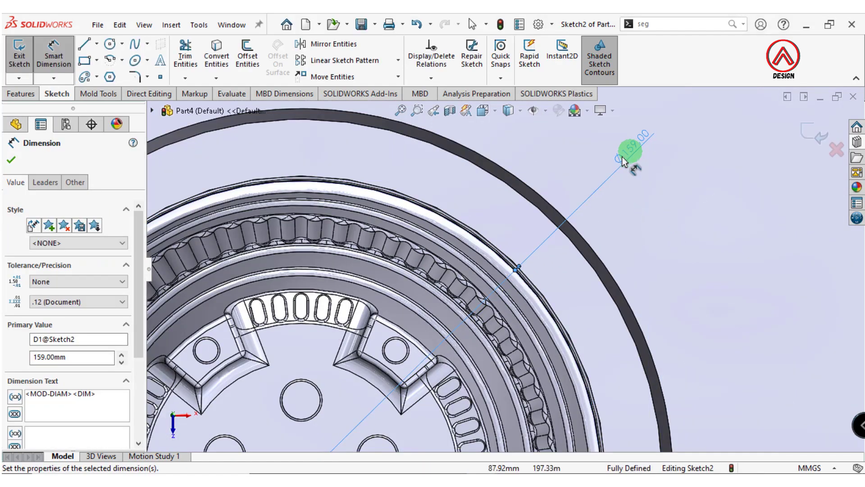
pyautogui.press('f')
pyautogui.click(9, 160)
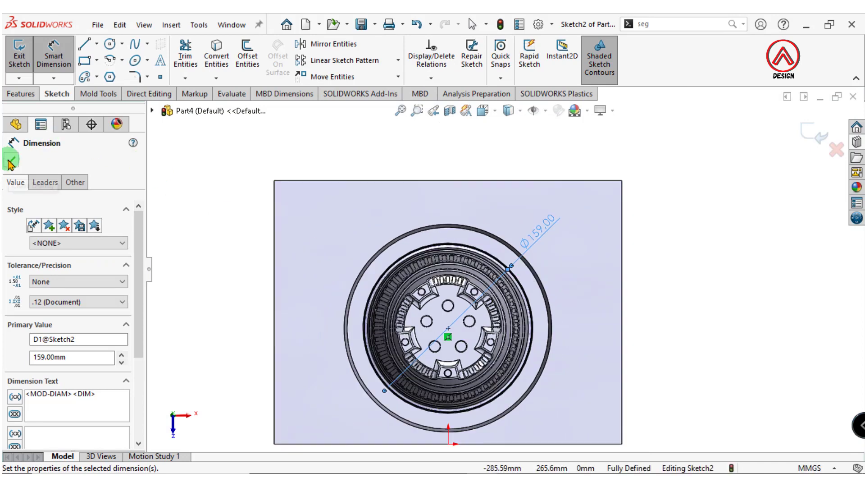
pyautogui.press('z')
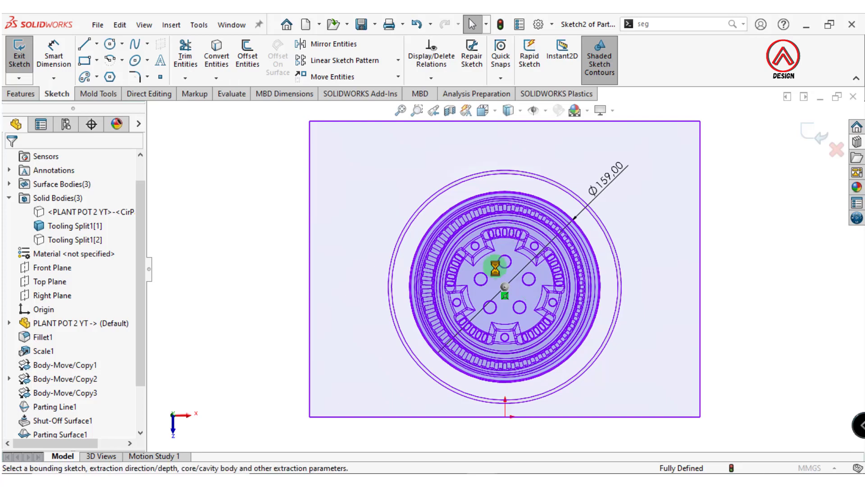
# Step: Extract Core1 from Sketch2, Through All in both directions with a 7° outward draft
pyautogui.moveTo(511, 319); pyautogui.dragTo(512, 324, button='middle')
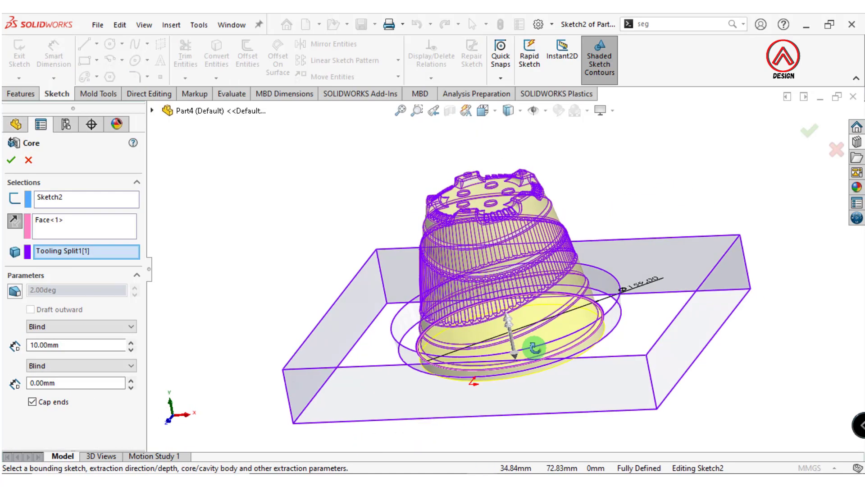
pyautogui.scroll(-3, 570, 354)
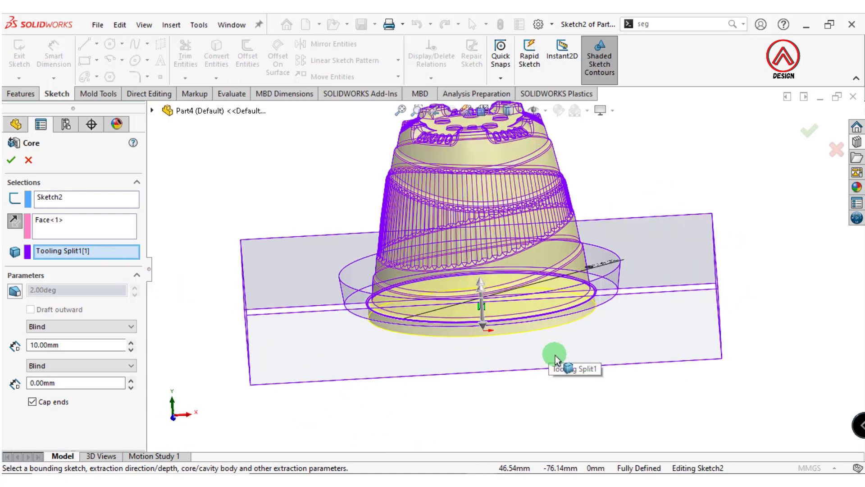
pyautogui.moveTo(556, 355); pyautogui.dragTo(549, 322, button='middle')
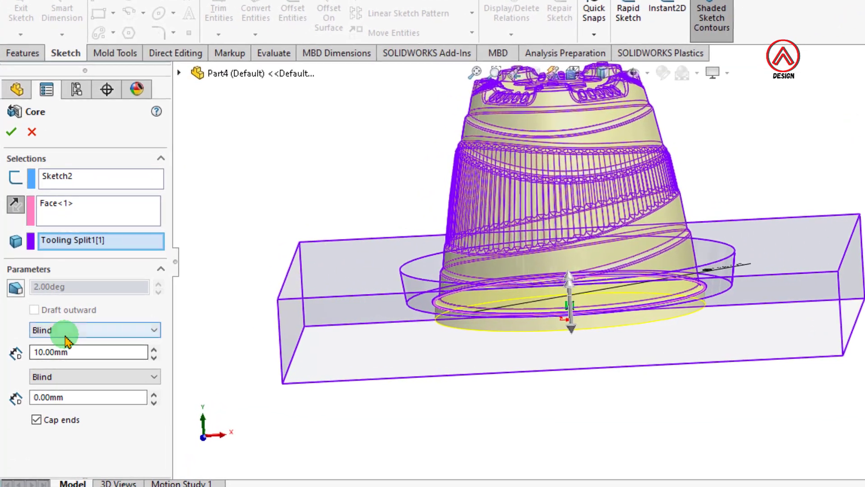
pyautogui.click(62, 326)
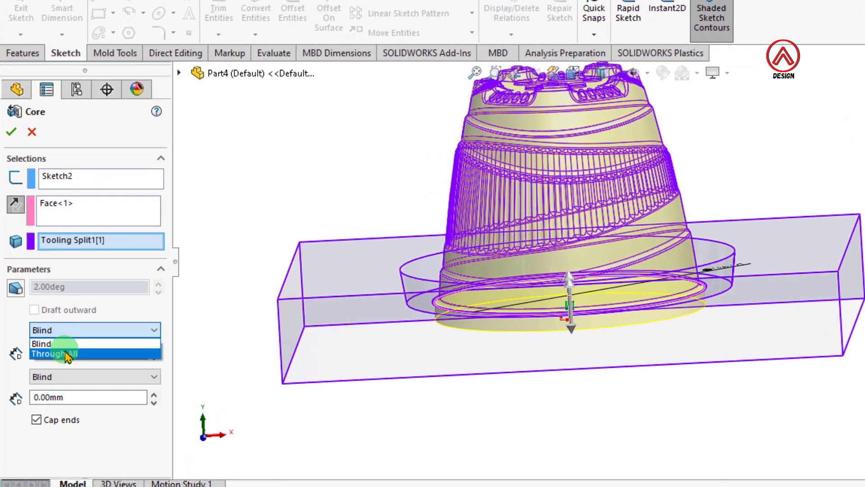
pyautogui.click(58, 348)
pyautogui.click(93, 290)
pyautogui.write('7')
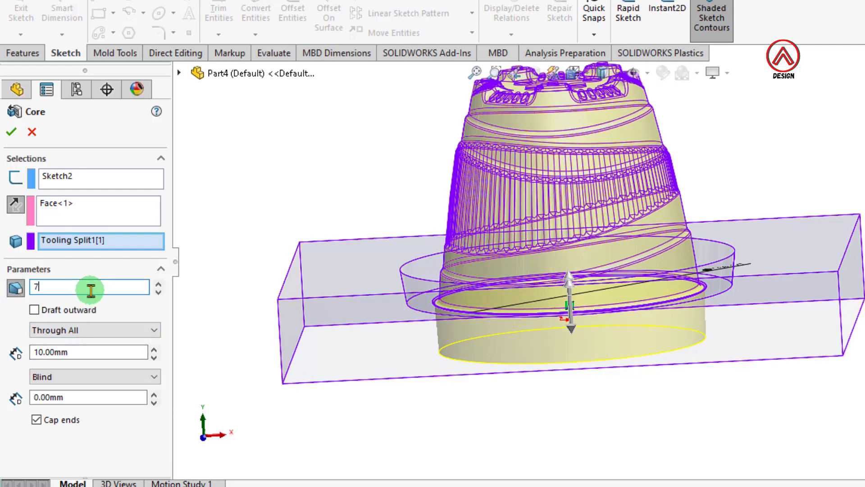
pyautogui.click(84, 377)
pyautogui.click(68, 399)
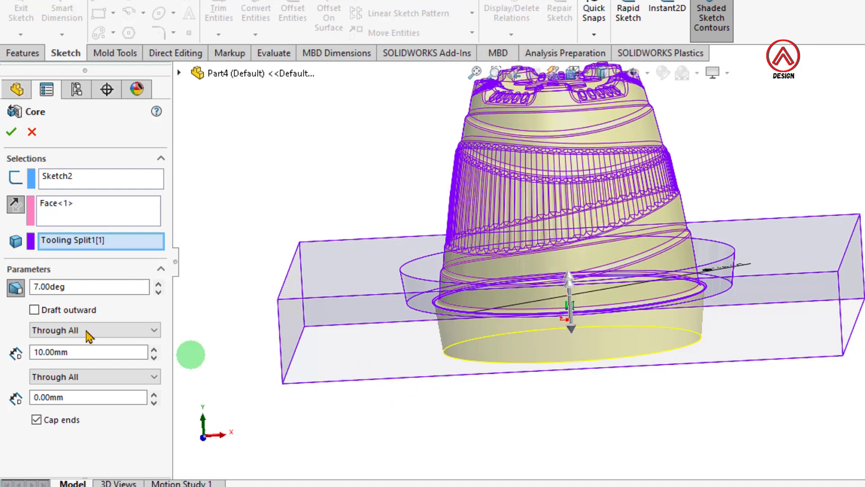
pyautogui.click(35, 310)
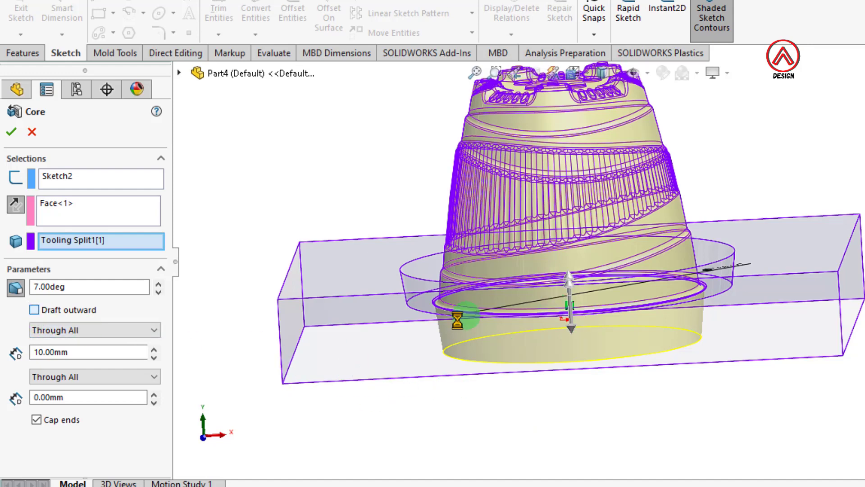
pyautogui.moveTo(579, 357)
pyautogui.mouseDown(button='middle')
pyautogui.moveTo(597, 290)
pyautogui.moveTo(522, 363)
pyautogui.mouseUp(button='middle')
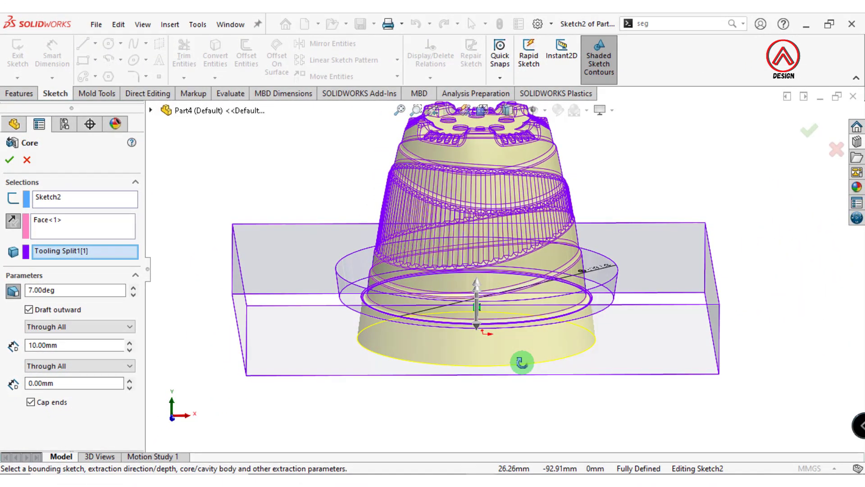
pyautogui.click(9, 160)
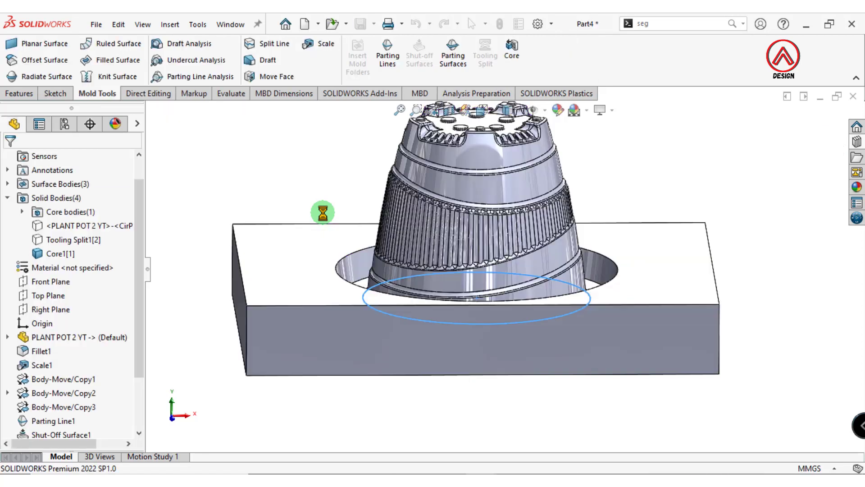
# Step: Hide the mold block and view the pot's bottom face straight on
pyautogui.click(525, 277)
pyautogui.hotkey('ctrl', '8')
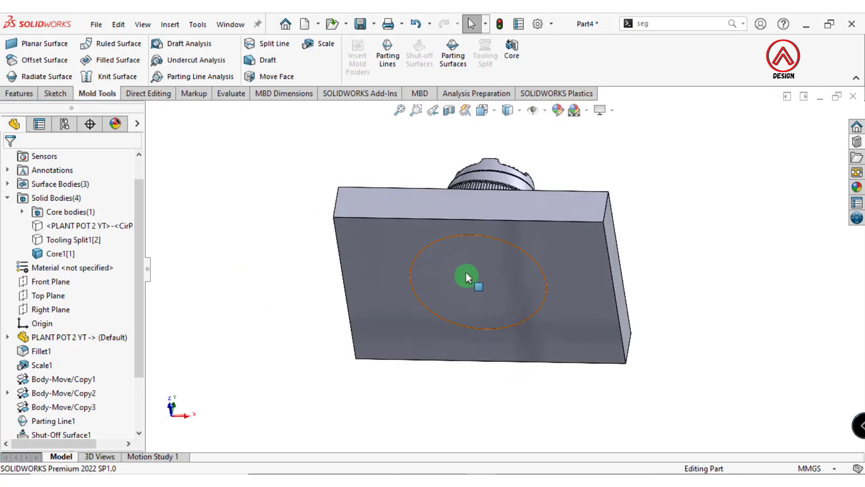
pyautogui.moveTo(476, 259); pyautogui.dragTo(477, 377, button='middle')
pyautogui.click(569, 302)
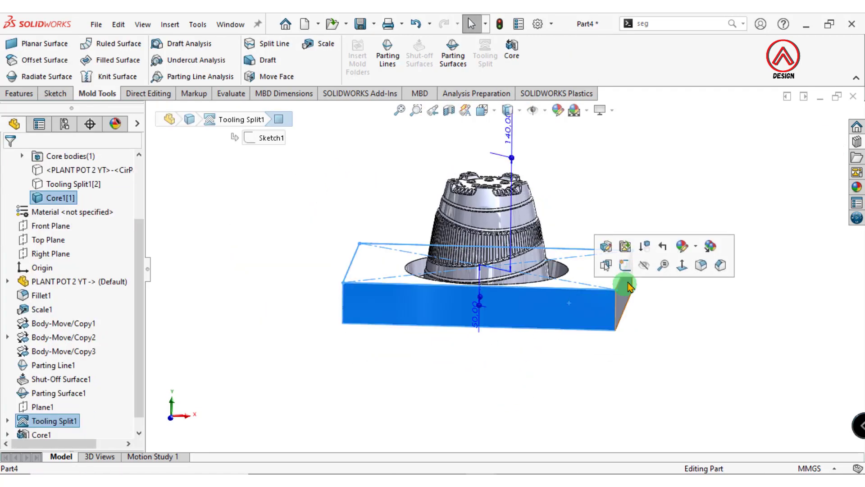
pyautogui.click(643, 272)
pyautogui.moveTo(614, 379); pyautogui.dragTo(566, 300, button='middle')
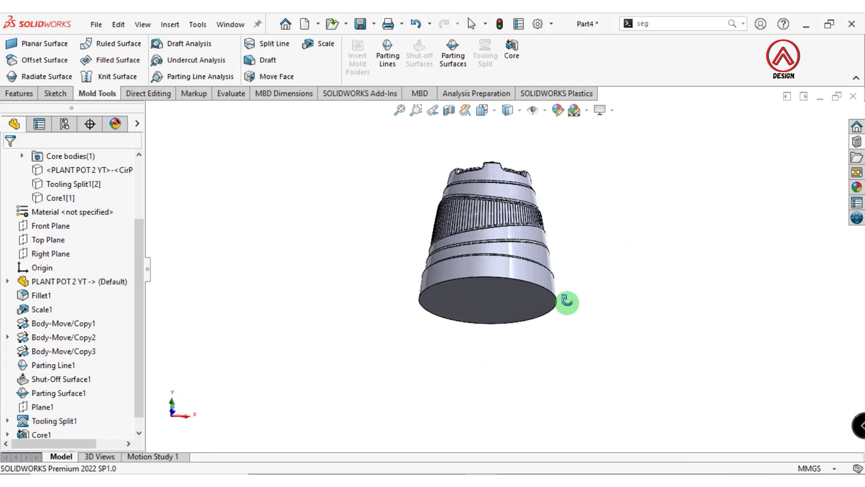
pyautogui.click(535, 300)
pyautogui.click(647, 262)
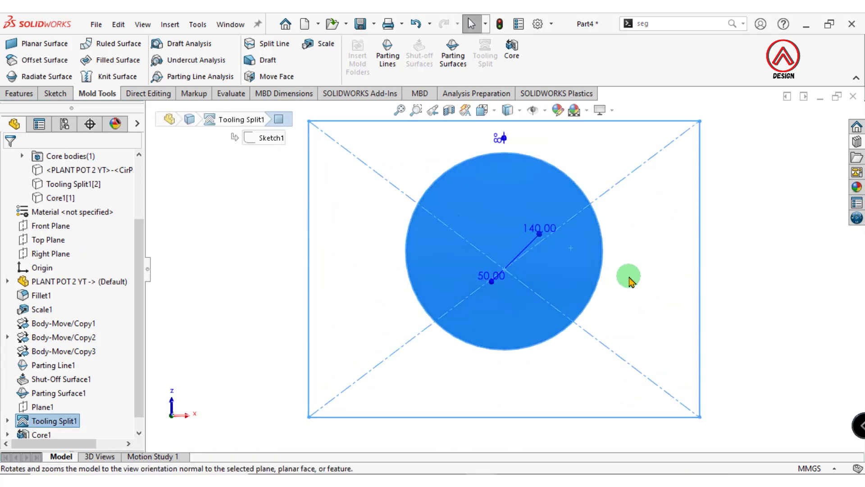
pyautogui.click(627, 275)
pyautogui.click(520, 228)
# Step: Start a sketch on the pot's bottom face with a circle centred at the origin
pyautogui.click(55, 94)
pyautogui.click(17, 49)
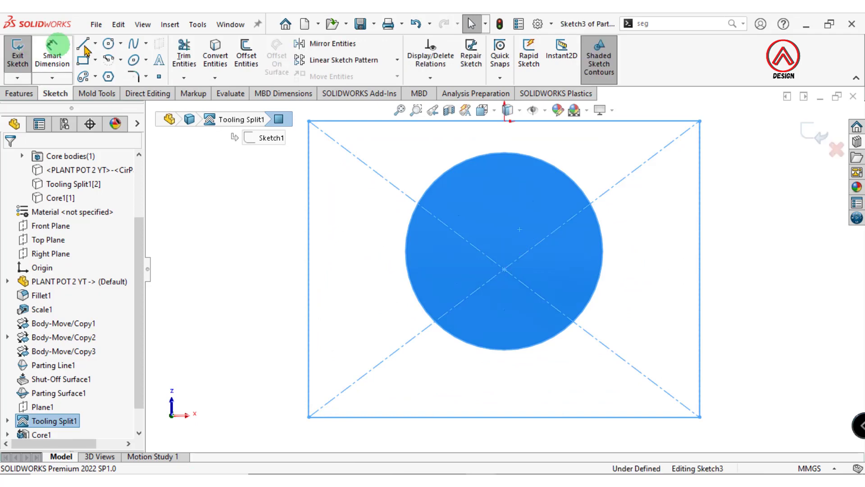
pyautogui.click(109, 45)
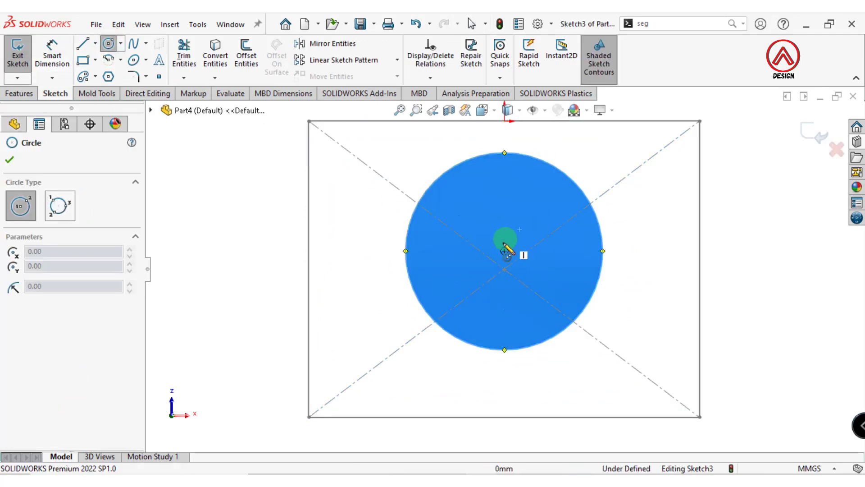
pyautogui.click(505, 251)
pyautogui.click(557, 159)
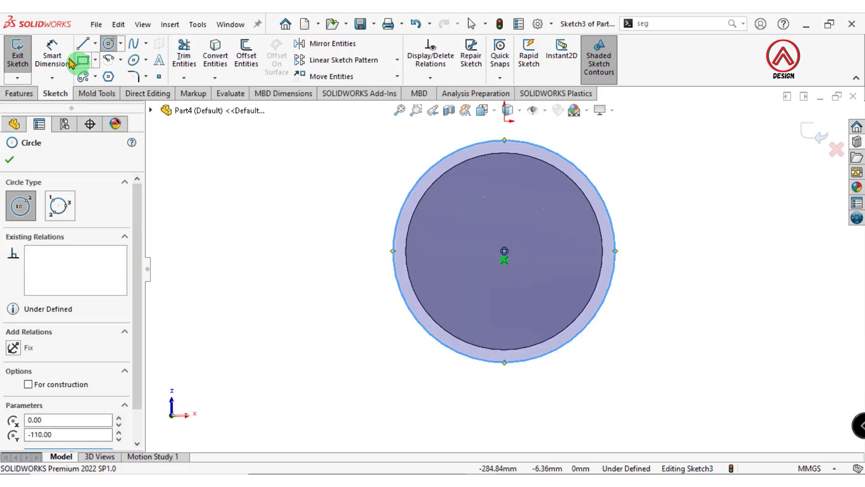
# Step: Dimension the circle to a 190 mm diameter
pyautogui.click(52, 54)
pyautogui.scroll(3, 530, 228)
pyautogui.click(548, 217)
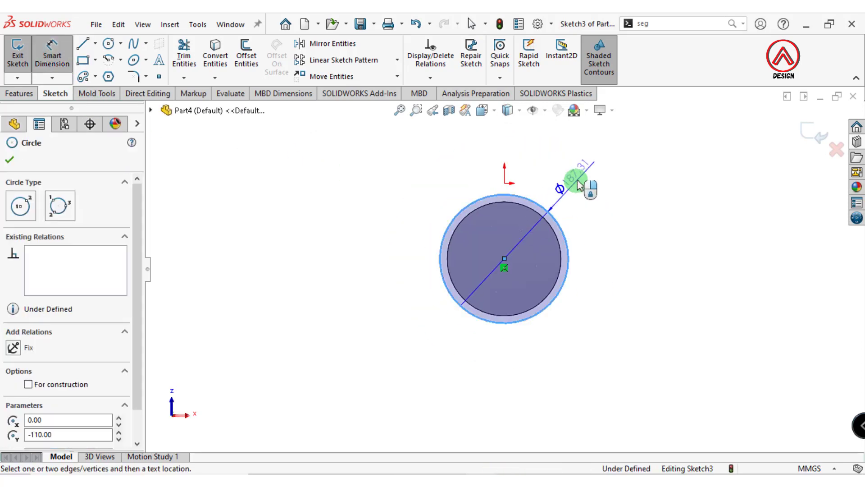
pyautogui.click(573, 178)
pyautogui.write('190')
pyautogui.press('Return')
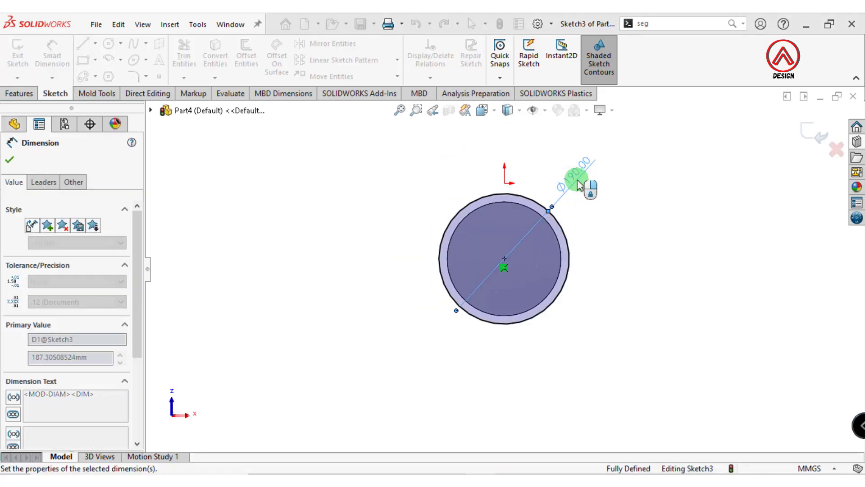
pyautogui.click(19, 93)
pyautogui.click(33, 71)
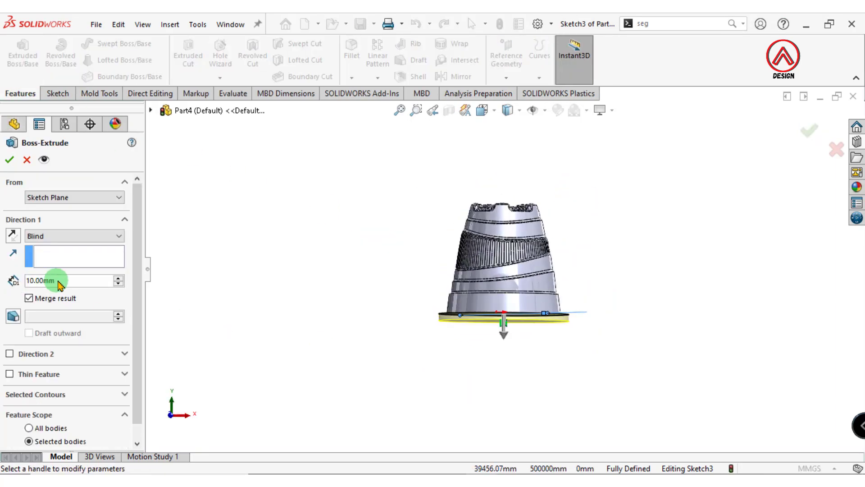
# Step: Extrude the 190 mm circle 45 mm Blind with a 1° draft
pyautogui.write('45')
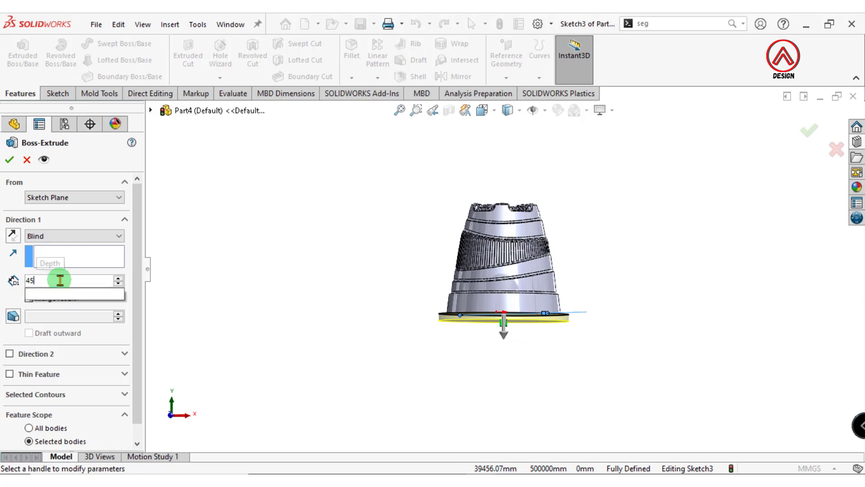
pyautogui.press('Return')
pyautogui.click(11, 317)
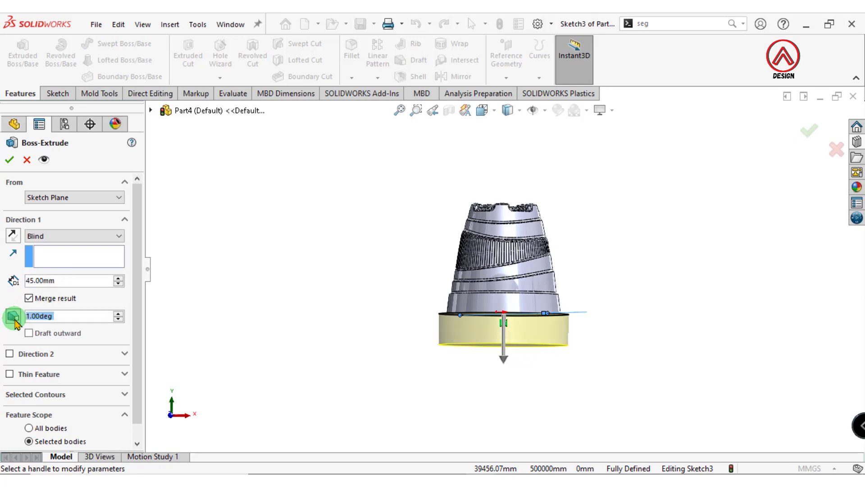
pyautogui.scroll(-2, 493, 344)
pyautogui.scroll(-2, 512, 324)
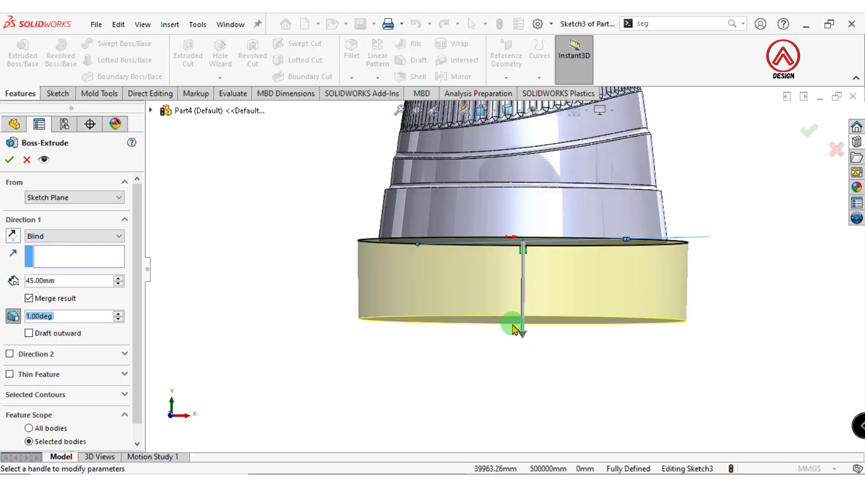
pyautogui.scroll(-2, 493, 338)
pyautogui.click(11, 161)
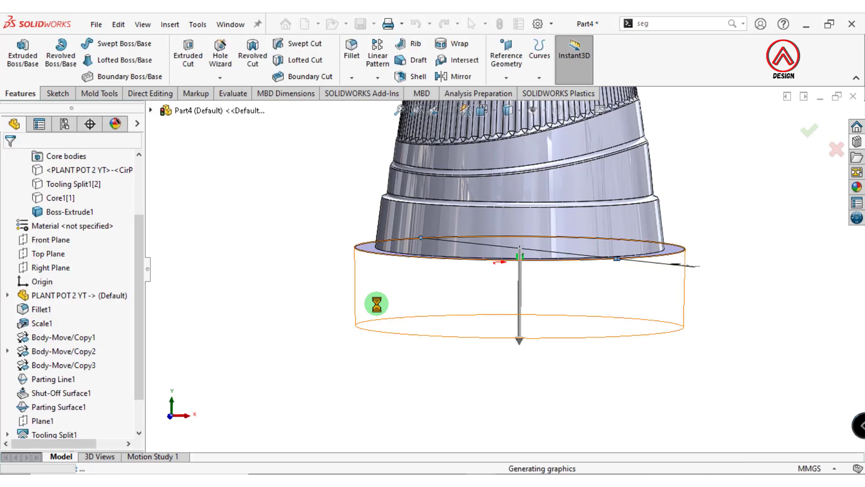
# Step: Switch to the Bottom view and select the extrusion's bottom face
pyautogui.click(482, 112)
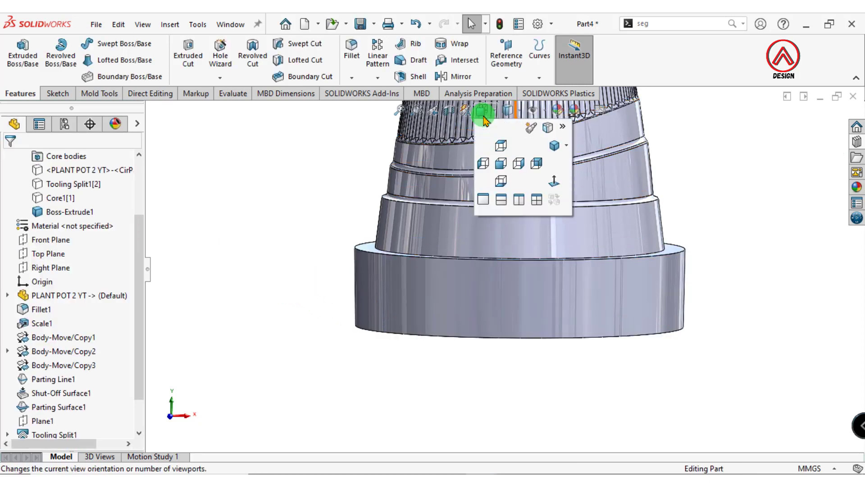
pyautogui.click(502, 180)
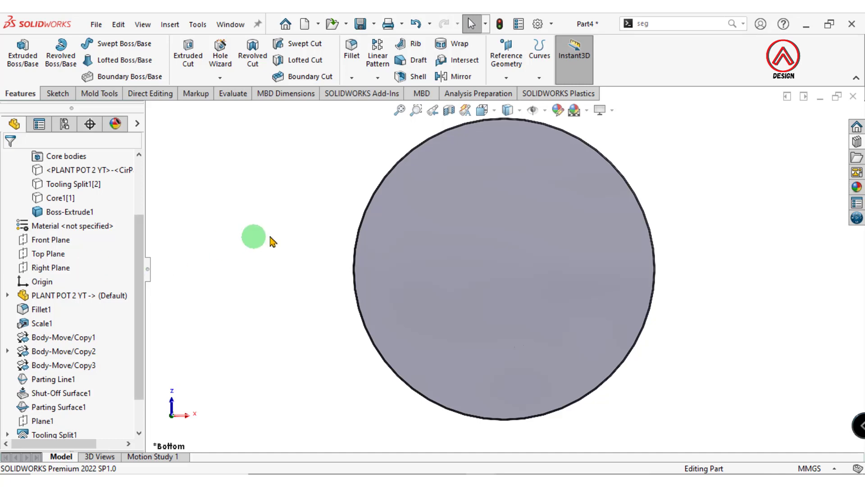
pyautogui.click(393, 223)
# Step: Sketch a center rectangle on the bottom face touching the circle's top
pyautogui.click(57, 93)
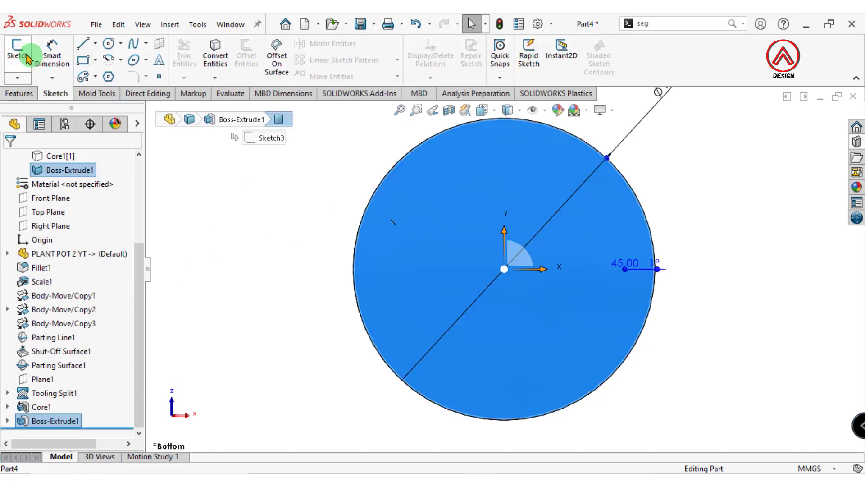
pyautogui.click(18, 54)
pyautogui.click(83, 60)
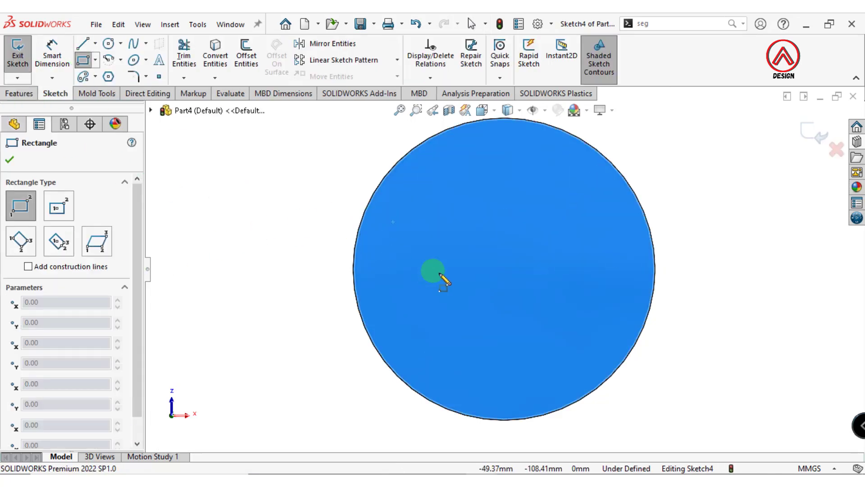
pyautogui.scroll(3, 453, 311)
pyautogui.scroll(-1, 477, 237)
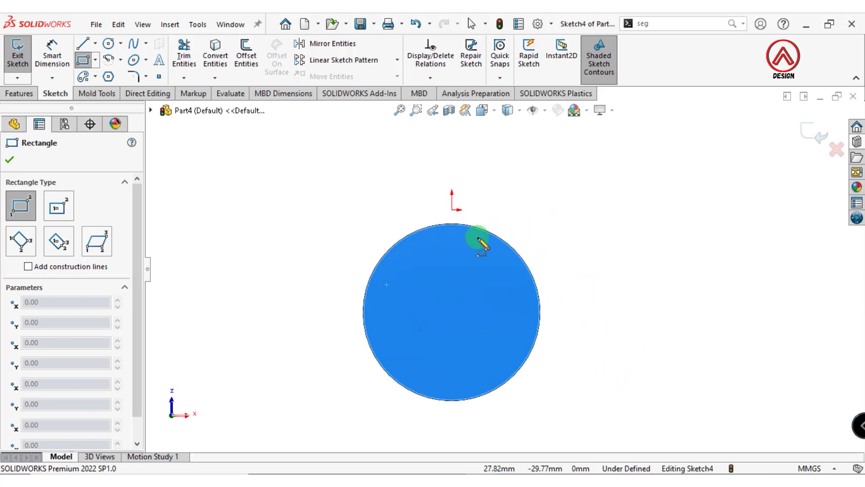
pyautogui.scroll(-1, 489, 243)
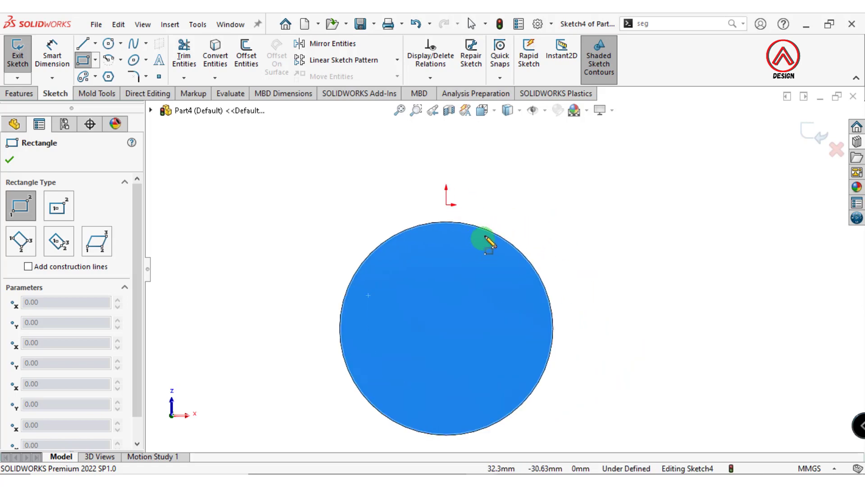
pyautogui.click(57, 218)
pyautogui.click(448, 216)
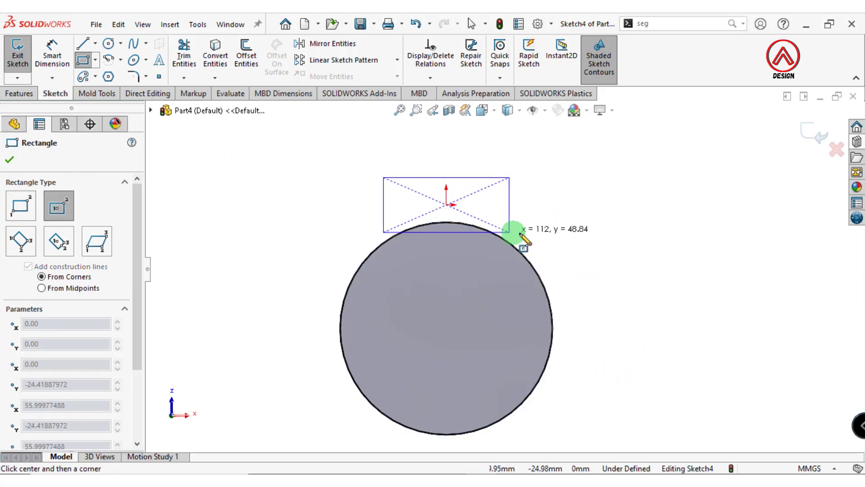
pyautogui.click(555, 233)
# Step: Dimension the rectangle's bottom edge 85 mm from the circle's centre
pyautogui.click(52, 54)
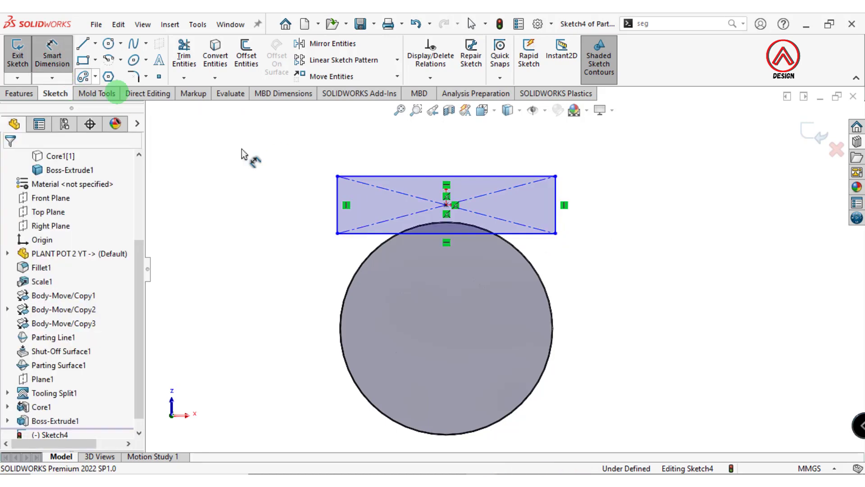
pyautogui.click(460, 233)
pyautogui.click(550, 303)
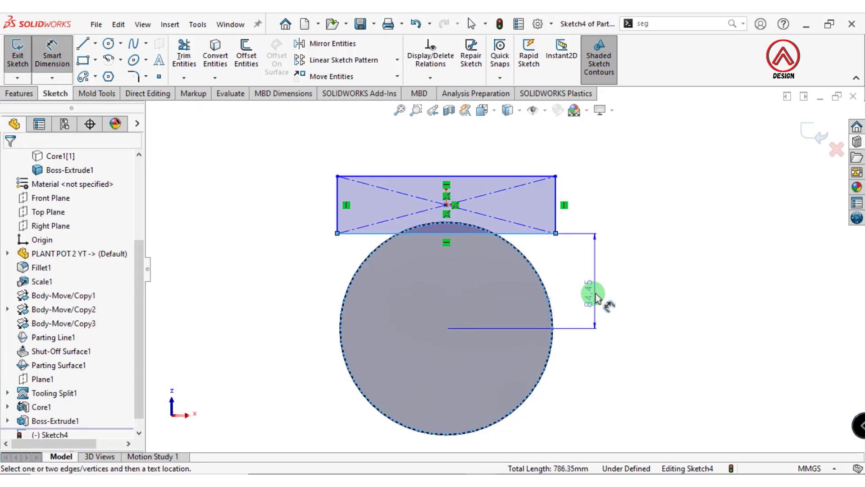
pyautogui.click(632, 289)
pyautogui.write('85')
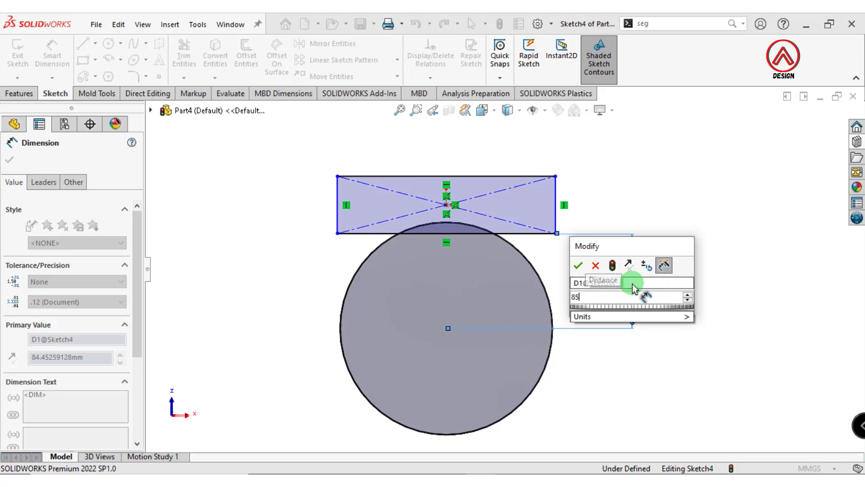
pyautogui.press('Return')
# Step: Cut the rectangle sketch 22 mm deep into the pot's base
pyautogui.click(19, 97)
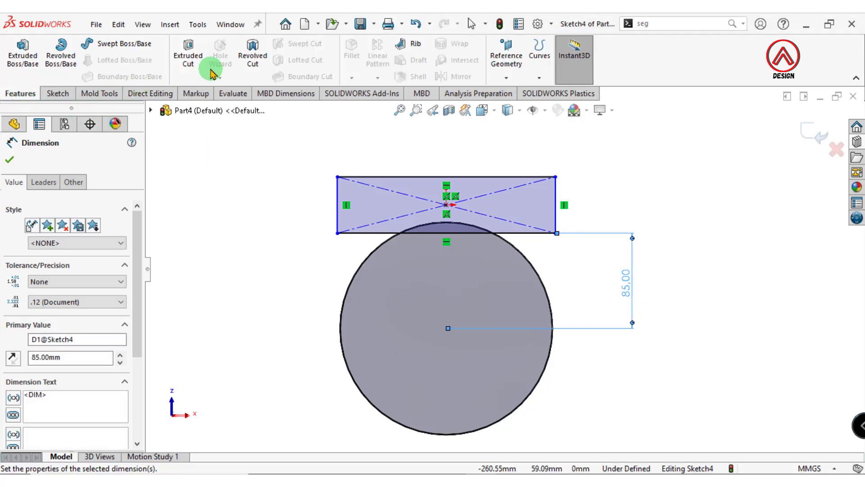
pyautogui.click(188, 56)
pyautogui.moveTo(468, 203)
pyautogui.mouseDown(button='middle')
pyautogui.moveTo(500, 345)
pyautogui.moveTo(361, 349)
pyautogui.mouseUp(button='middle')
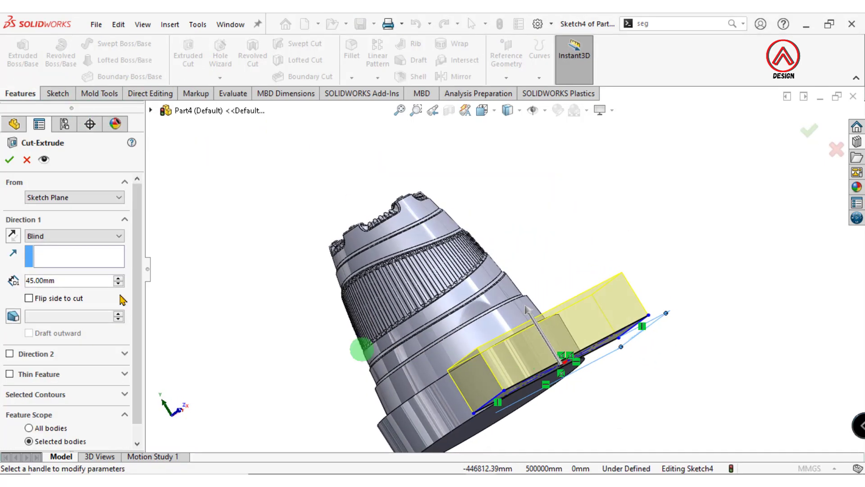
pyautogui.write('22')
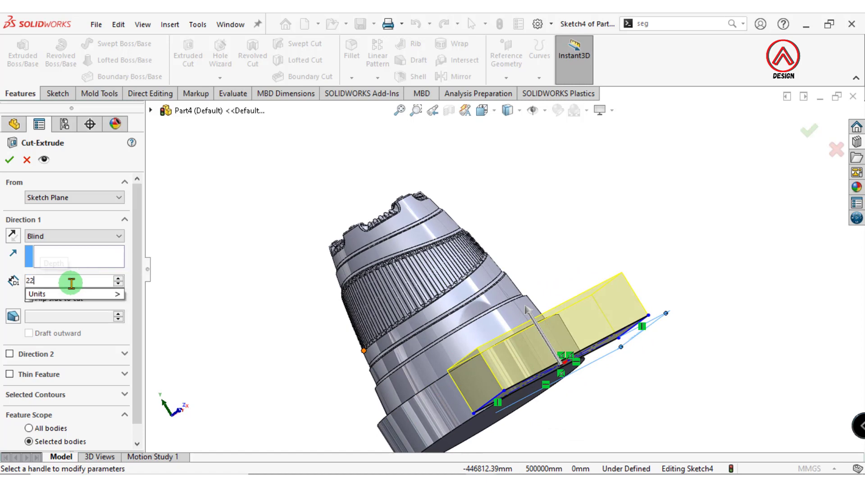
pyautogui.press('Return')
pyautogui.click(8, 161)
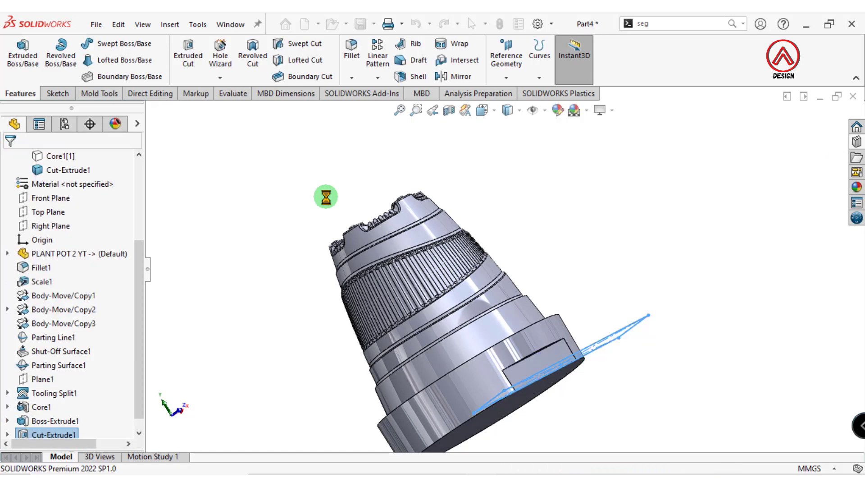
pyautogui.moveTo(347, 197)
pyautogui.mouseDown(button='middle')
pyautogui.moveTo(525, 309)
pyautogui.moveTo(552, 373)
pyautogui.mouseUp(button='middle')
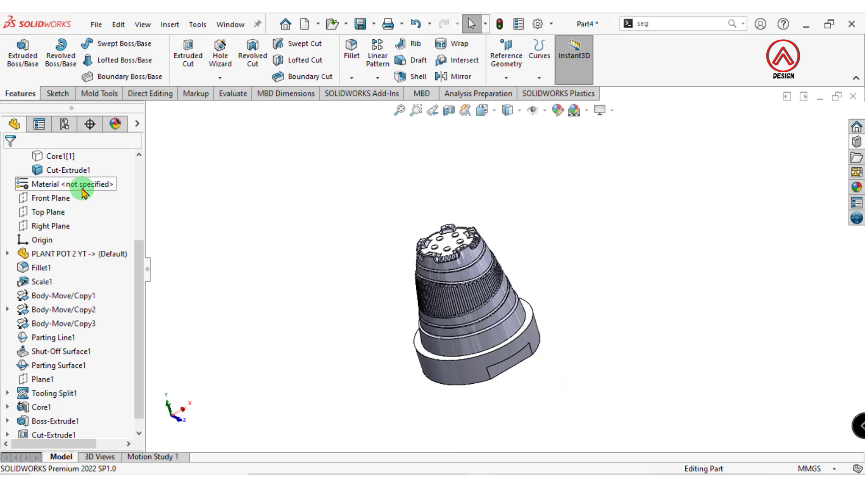
pyautogui.scroll(2, 77, 183)
# Step: Show the Core1[1] and Tooling Split1[2] bodies and orbit the mold block
pyautogui.click(60, 239)
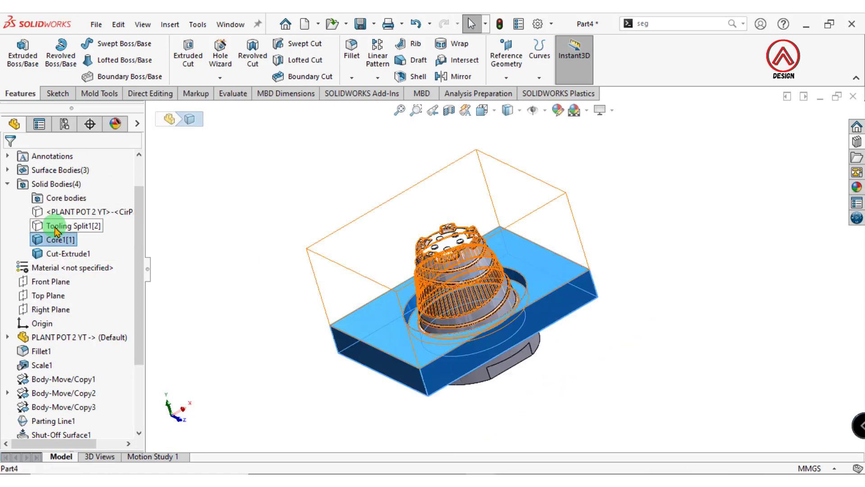
pyautogui.click(66, 226)
pyautogui.click(67, 201)
pyautogui.click(299, 169)
pyautogui.moveTo(487, 229)
pyautogui.mouseDown(button='middle')
pyautogui.moveTo(450, 171)
pyautogui.moveTo(396, 266)
pyautogui.moveTo(440, 305)
pyautogui.moveTo(568, 299)
pyautogui.moveTo(493, 263)
pyautogui.moveTo(469, 183)
pyautogui.moveTo(478, 96)
pyautogui.mouseUp(button='middle')
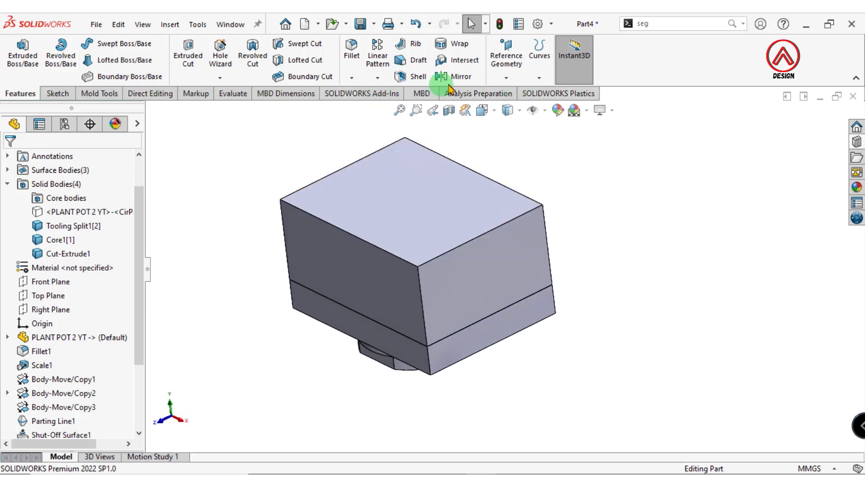
# Step: Create reference axis Axis1 at the intersection of the Front and Right Planes
pyautogui.click(507, 77)
pyautogui.click(507, 107)
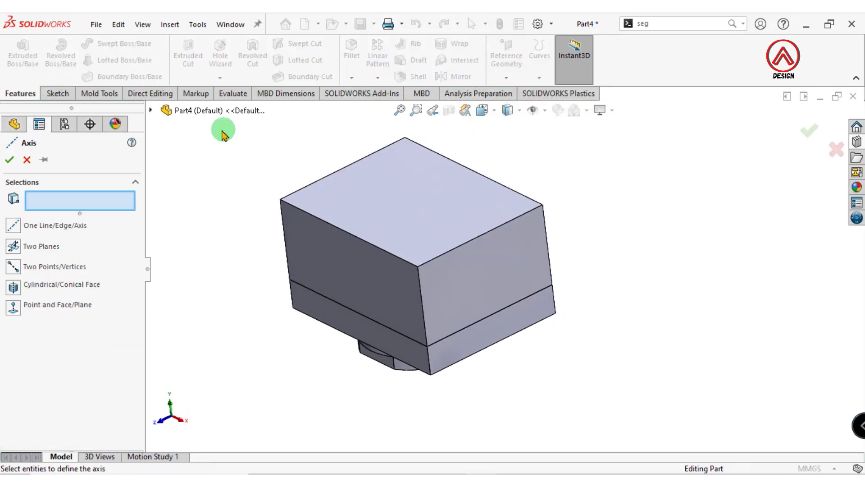
pyautogui.click(150, 111)
pyautogui.click(212, 207)
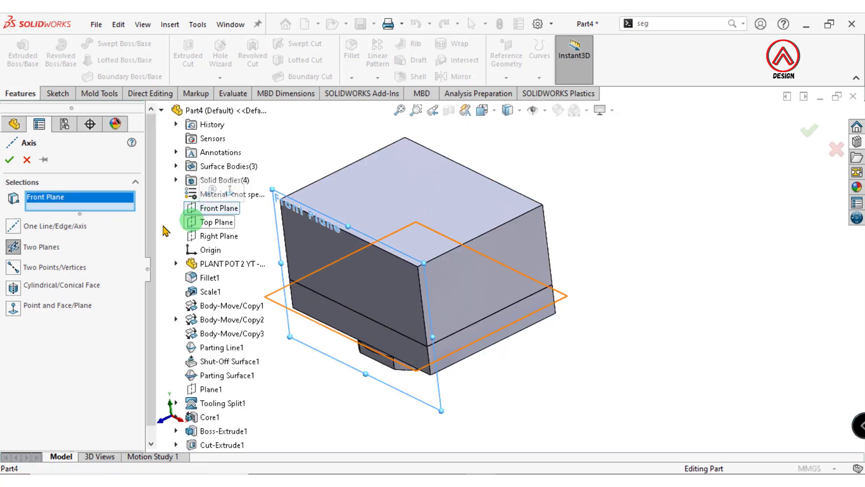
pyautogui.click(220, 236)
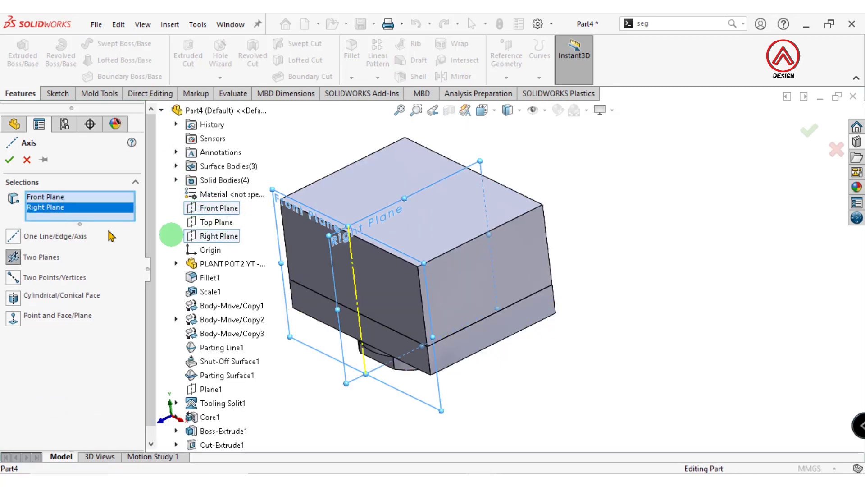
pyautogui.click(9, 161)
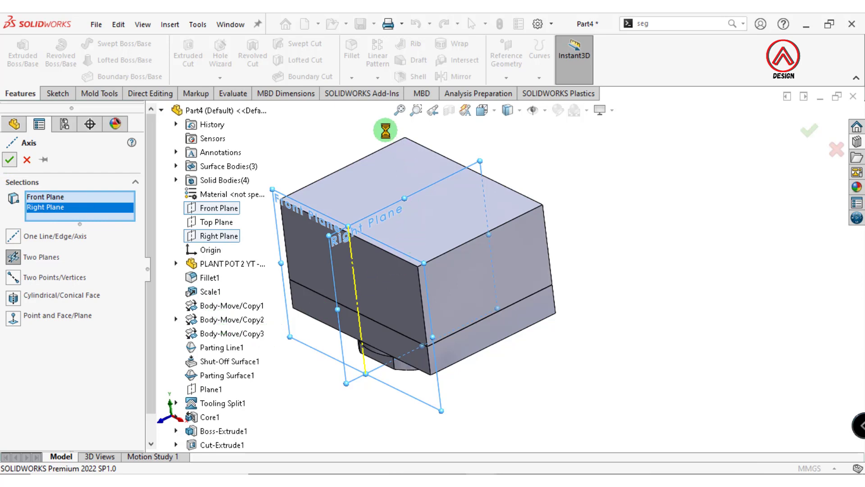
pyautogui.click(377, 77)
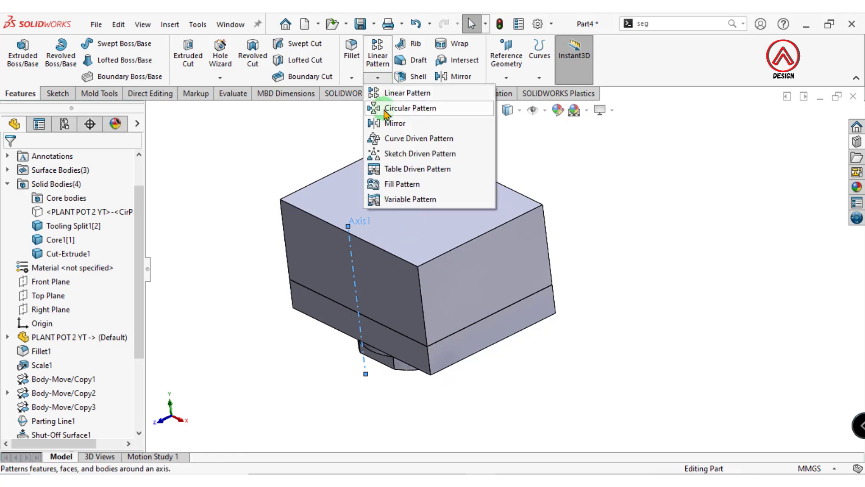
# Step: Begin a circular pattern of bodies around Axis1
pyautogui.click(386, 110)
pyautogui.click(73, 197)
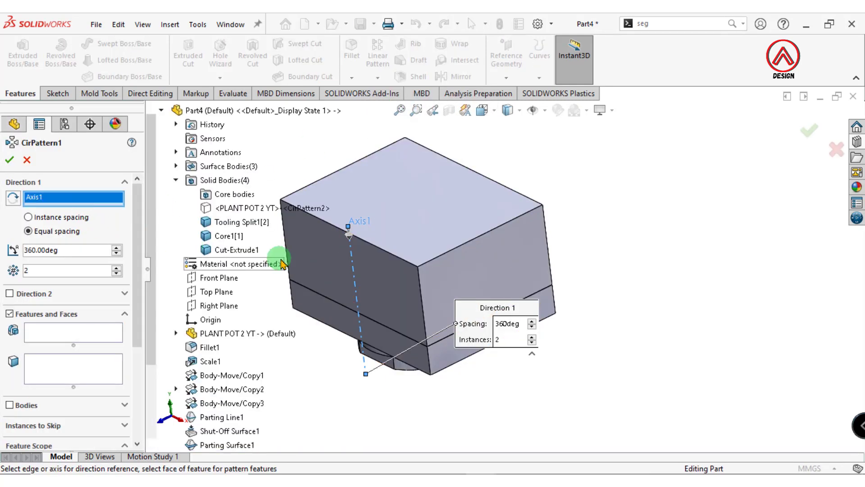
pyautogui.scroll(-3, 128, 340)
pyautogui.scroll(-1, 90, 356)
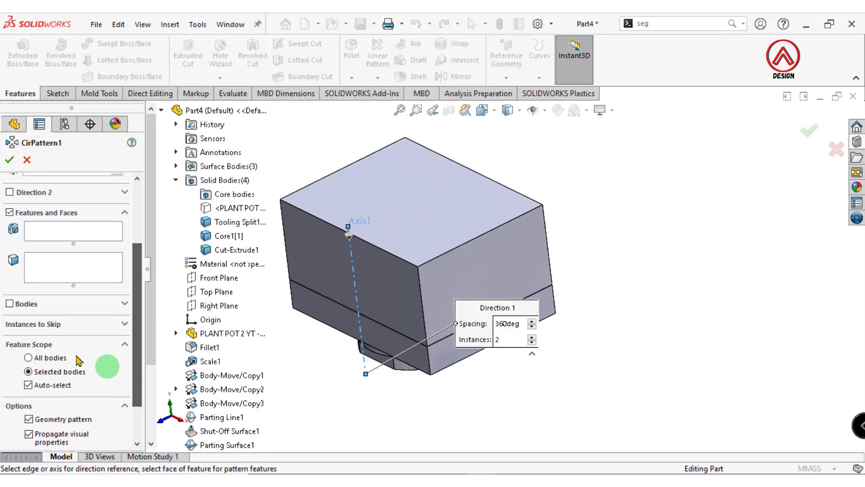
pyautogui.click(10, 303)
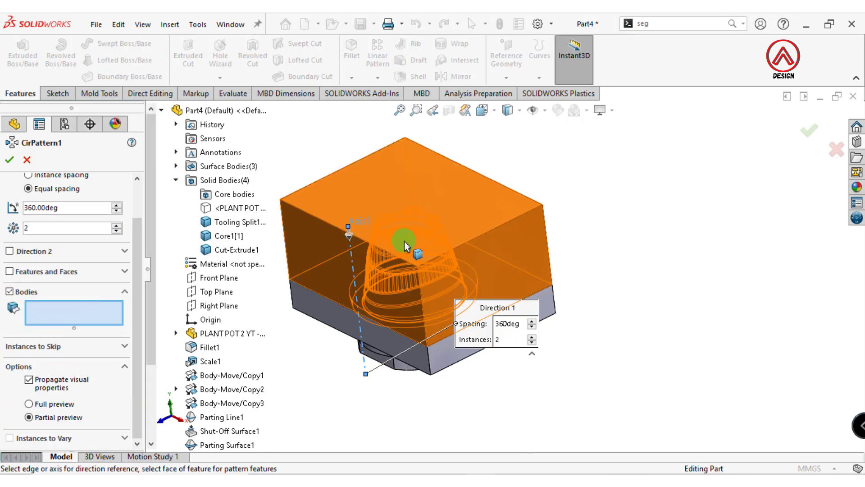
# Step: Pattern Tooling Split1[2], Core1[1] and Cut-Extrude1 as 2 instances over 360°
pyautogui.click(405, 236)
pyautogui.click(454, 374)
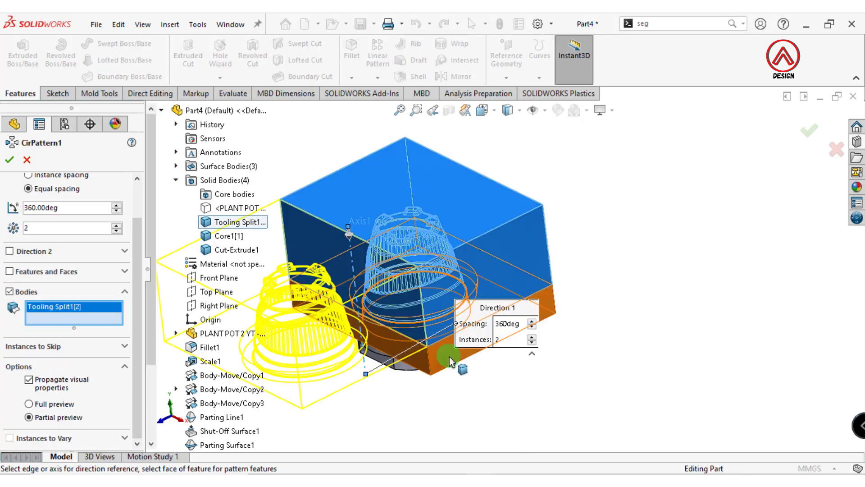
pyautogui.moveTo(423, 410)
pyautogui.mouseDown(button='middle')
pyautogui.moveTo(432, 389)
pyautogui.moveTo(411, 347)
pyautogui.mouseUp(button='middle')
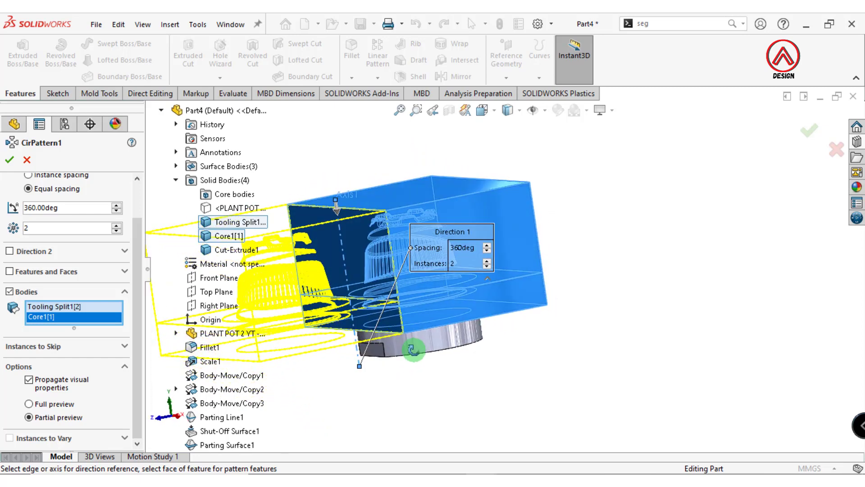
pyautogui.click(419, 351)
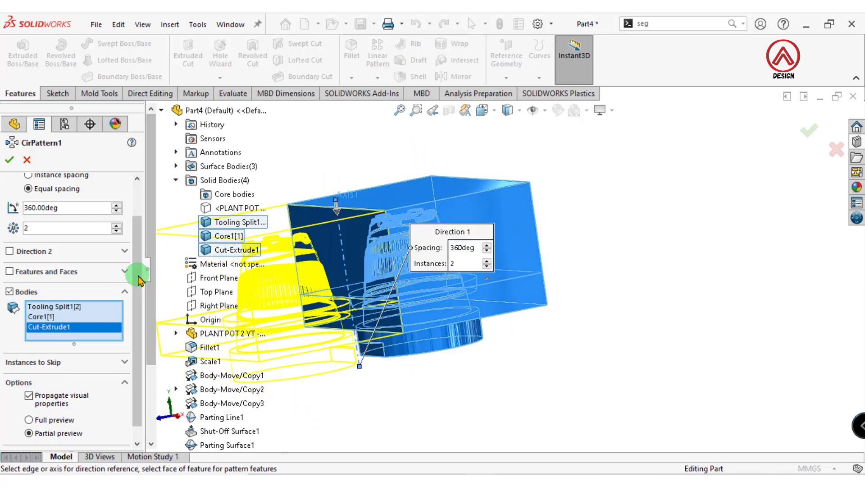
pyautogui.moveTo(137, 271); pyautogui.dragTo(137, 232)
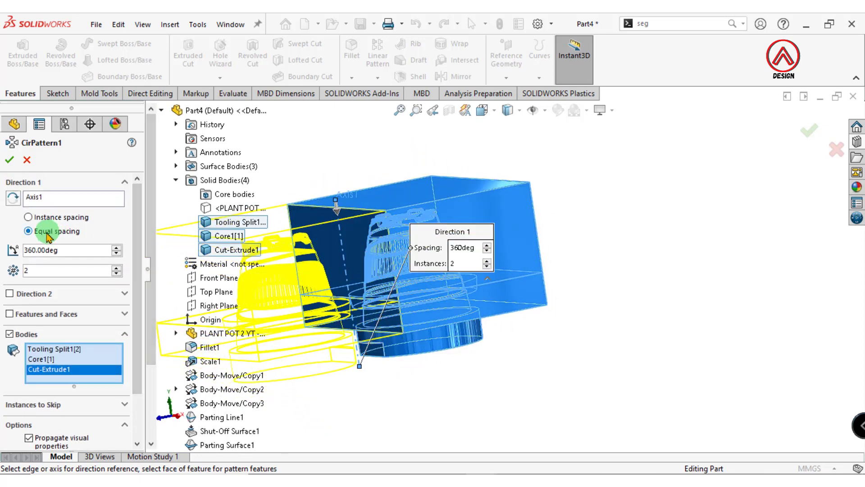
pyautogui.click(9, 160)
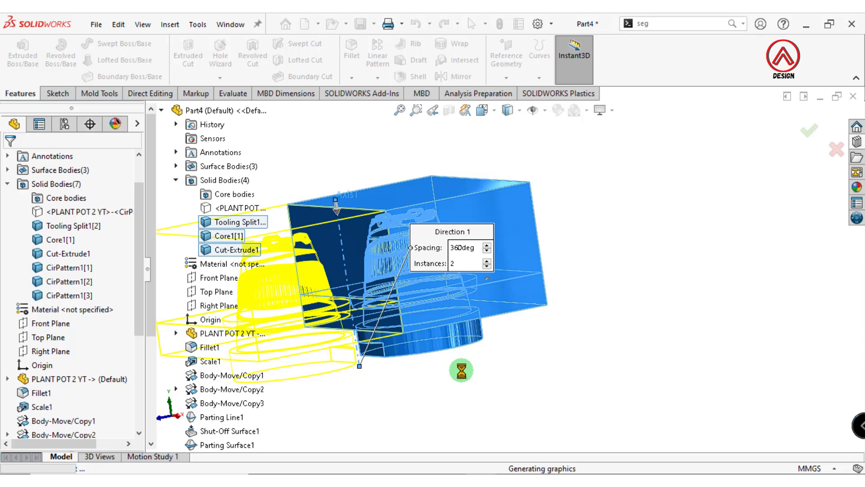
pyautogui.scroll(3, 465, 360)
pyautogui.moveTo(468, 347); pyautogui.dragTo(450, 275, button='middle')
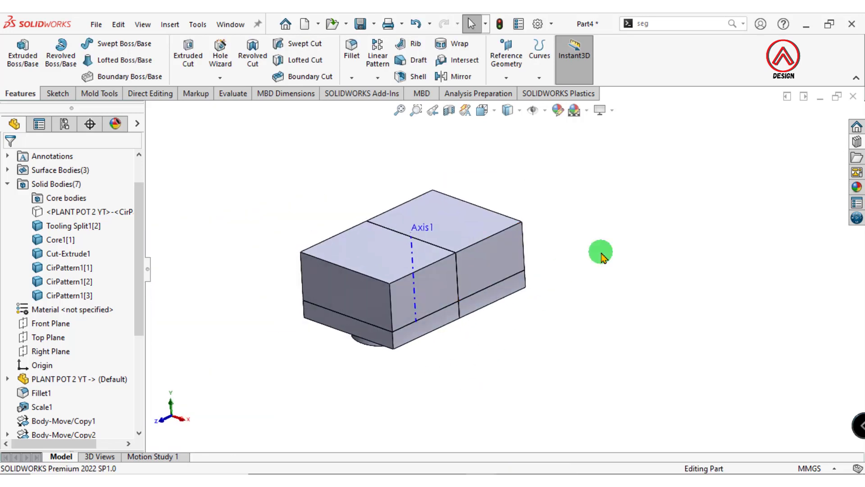
# Step: Combine CirPattern1[3] with Tooling Split1[2], then Core1[1] with CirPattern1[2]
pyautogui.click(111, 94)
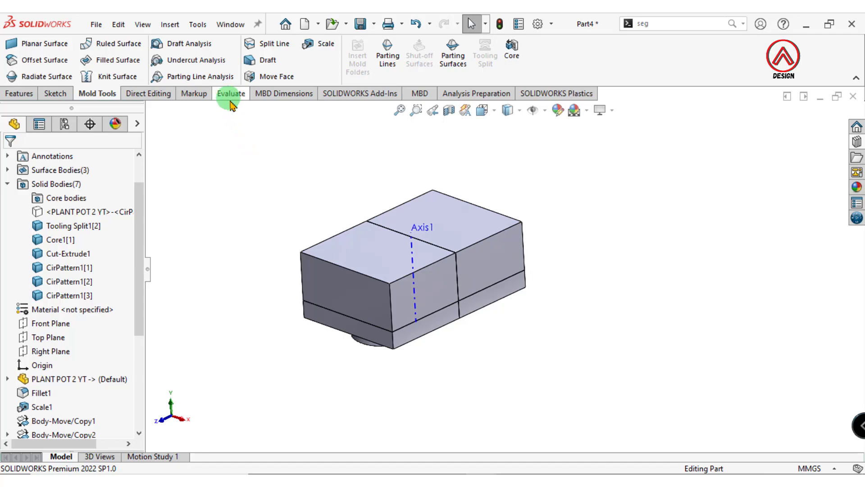
pyautogui.scroll(-2, 497, 270)
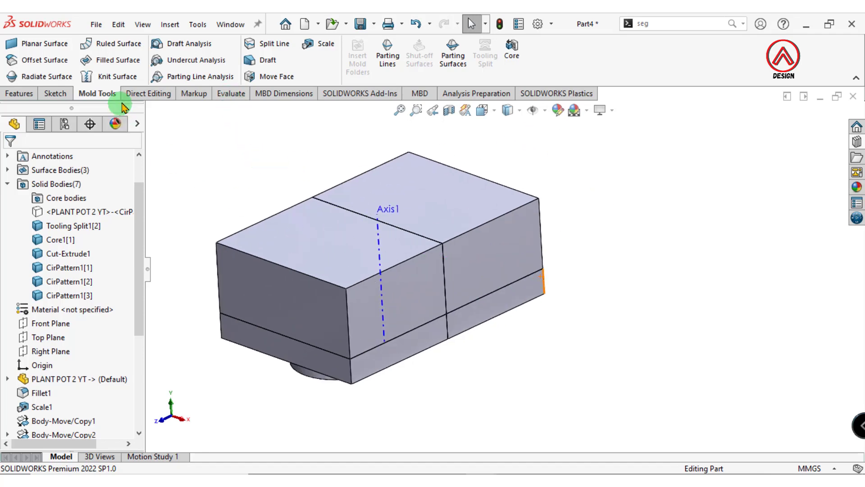
pyautogui.click(149, 93)
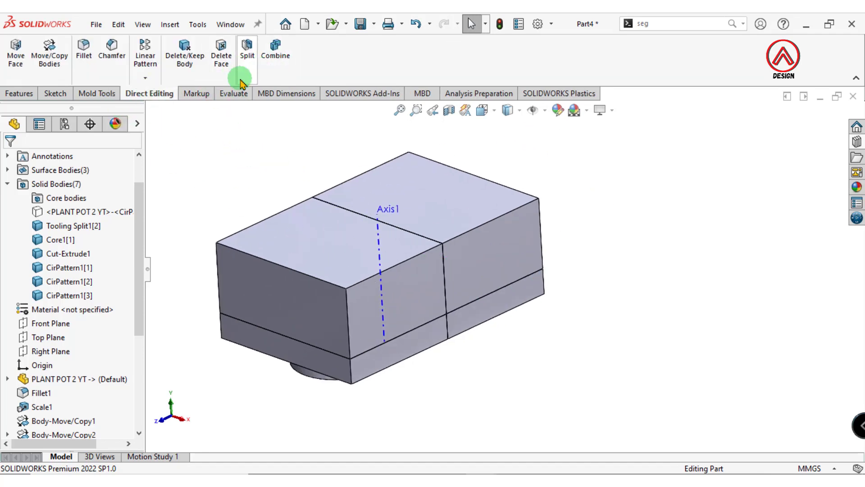
pyautogui.click(276, 49)
pyautogui.click(343, 231)
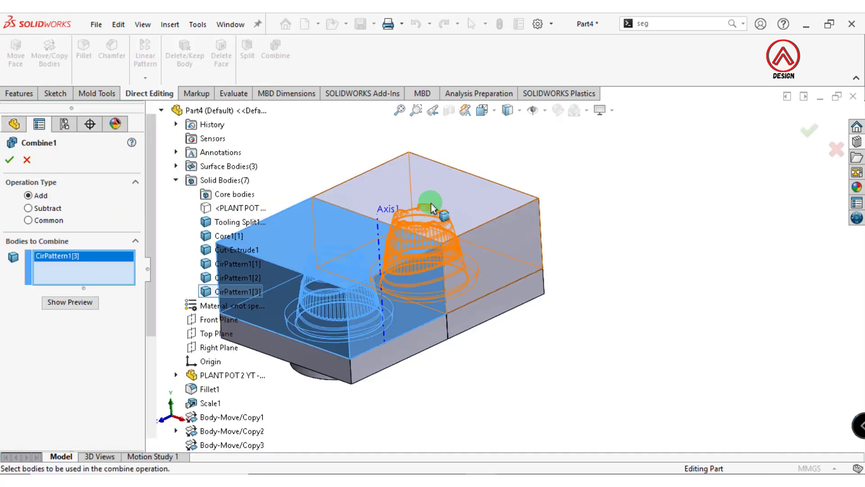
pyautogui.click(433, 201)
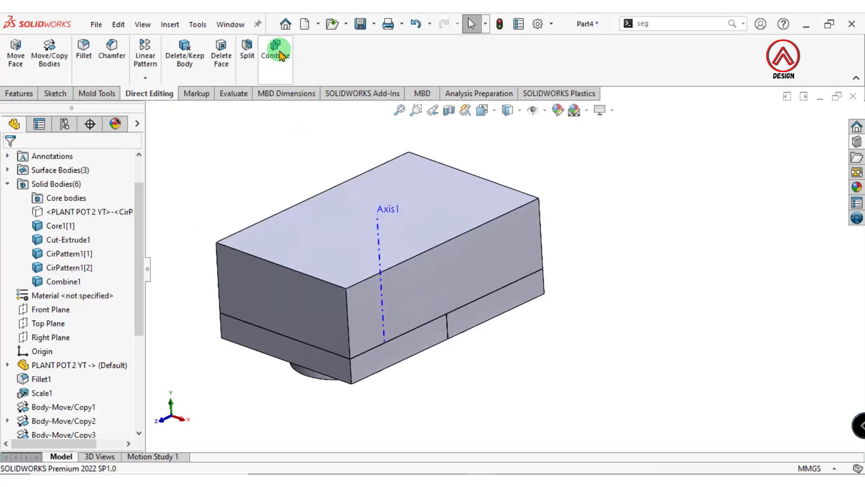
pyautogui.click(276, 51)
pyautogui.click(525, 323)
pyautogui.click(428, 336)
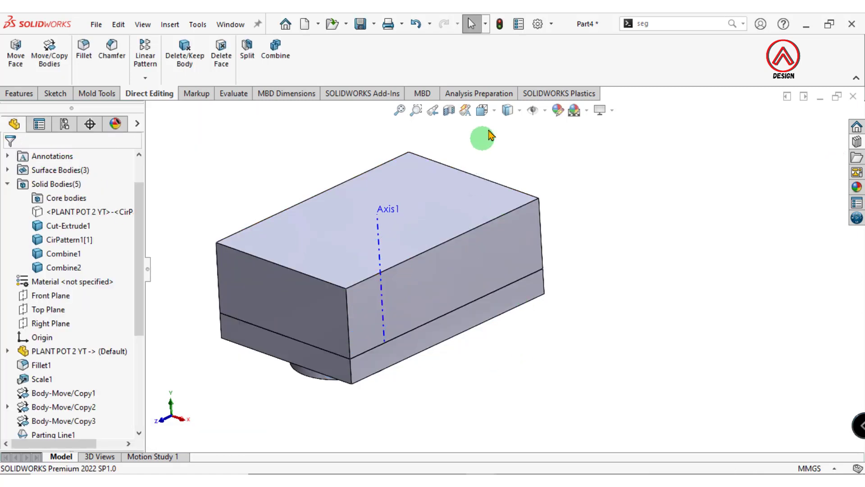
# Step: Inspect the pot cavities in Hidden Lines Visible, then return to shaded display
pyautogui.click(508, 110)
pyautogui.click(508, 180)
pyautogui.moveTo(502, 216)
pyautogui.mouseDown(button='middle')
pyautogui.moveTo(462, 267)
pyautogui.moveTo(440, 256)
pyautogui.moveTo(415, 282)
pyautogui.moveTo(459, 311)
pyautogui.moveTo(466, 292)
pyautogui.mouseUp(button='middle')
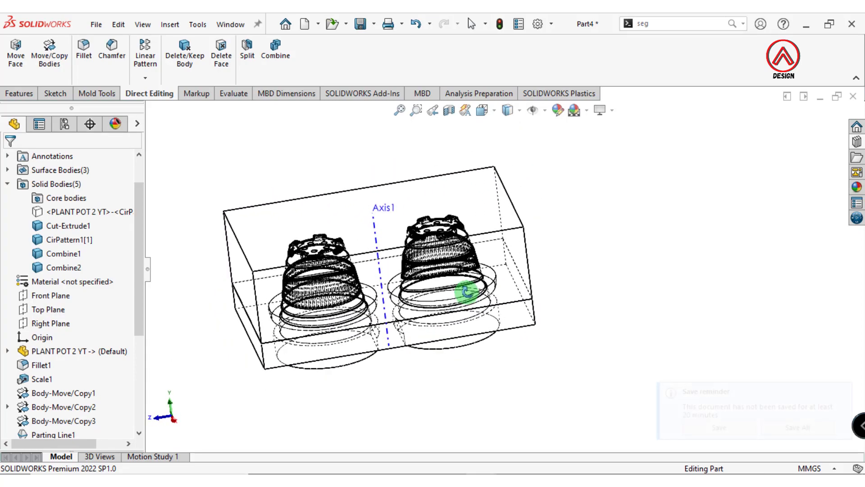
pyautogui.click(508, 110)
pyautogui.click(509, 128)
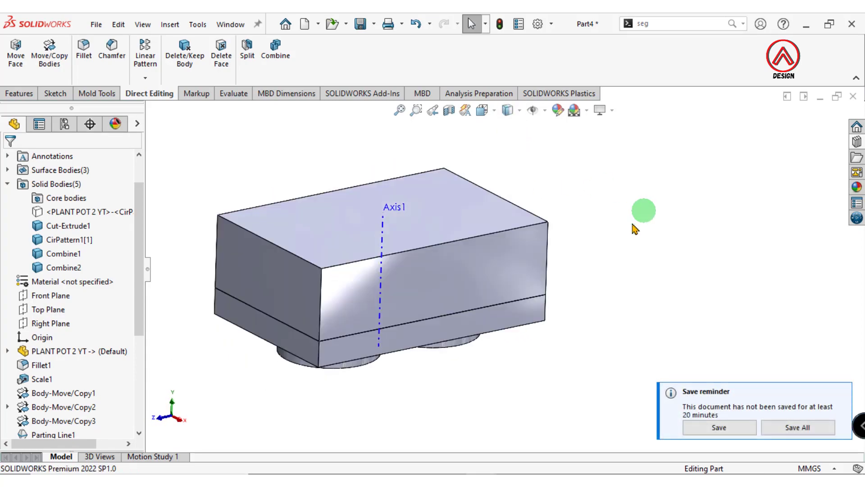
pyautogui.moveTo(614, 315)
pyautogui.mouseDown(button='middle')
pyautogui.moveTo(406, 315)
pyautogui.moveTo(323, 269)
pyautogui.moveTo(415, 223)
pyautogui.moveTo(411, 207)
pyautogui.moveTo(409, 226)
pyautogui.mouseUp(button='middle')
# Step: Isolate one mold half and view it from the Top
pyautogui.rightClick(410, 226)
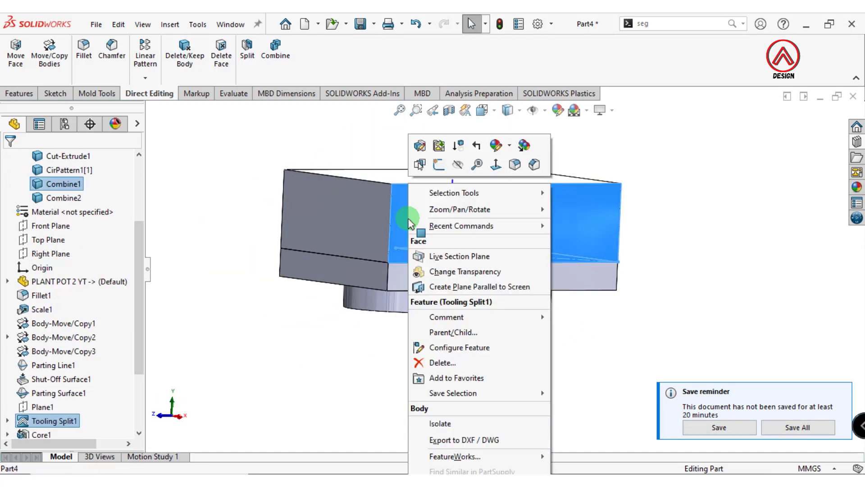
pyautogui.click(451, 423)
pyautogui.moveTo(441, 270)
pyautogui.mouseDown(button='middle')
pyautogui.moveTo(458, 135)
pyautogui.moveTo(464, 255)
pyautogui.moveTo(505, 159)
pyautogui.moveTo(483, 110)
pyautogui.mouseUp(button='middle')
pyautogui.click(482, 110)
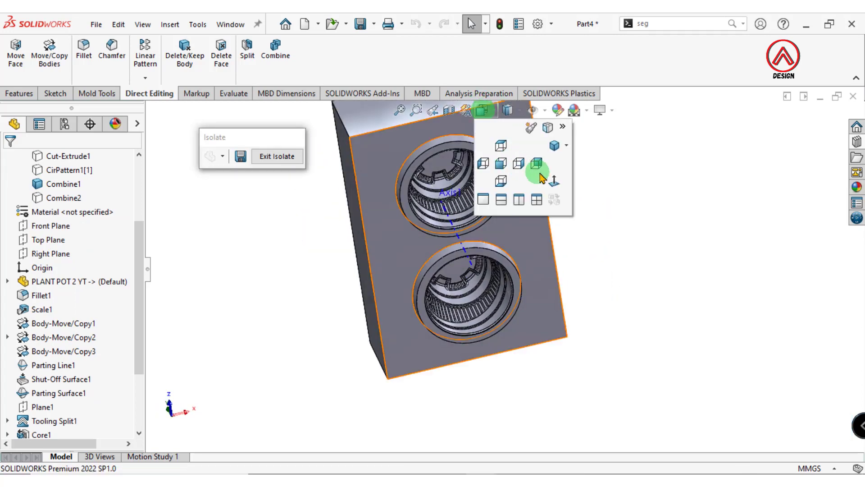
pyautogui.click(482, 110)
pyautogui.click(501, 145)
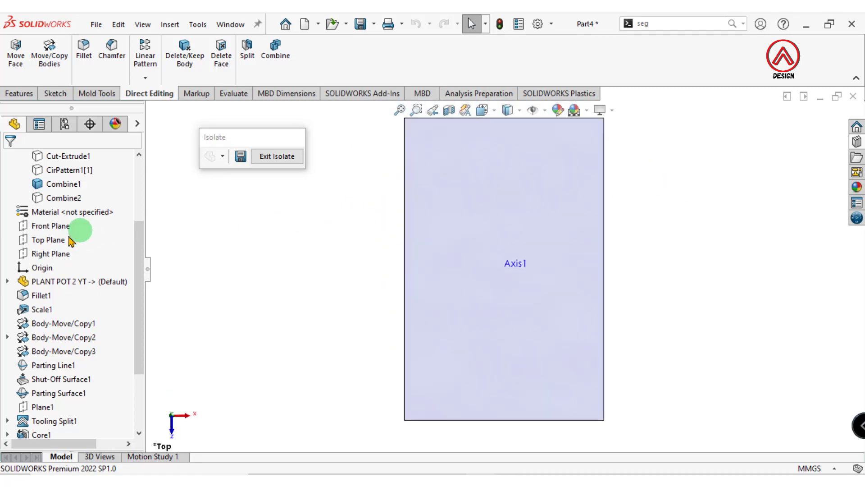
pyautogui.click(54, 239)
# Step: Sketch two small stacked circles near the block's upper-left corner on the Top Plane
pyautogui.click(58, 224)
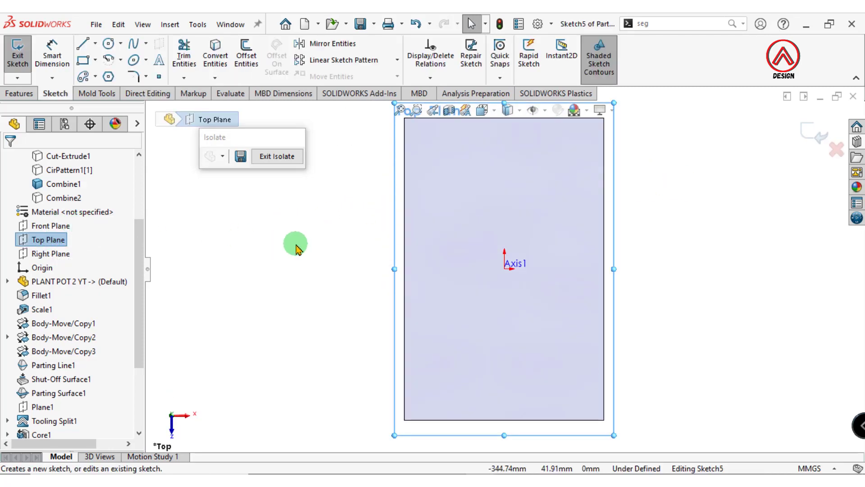
pyautogui.click(108, 44)
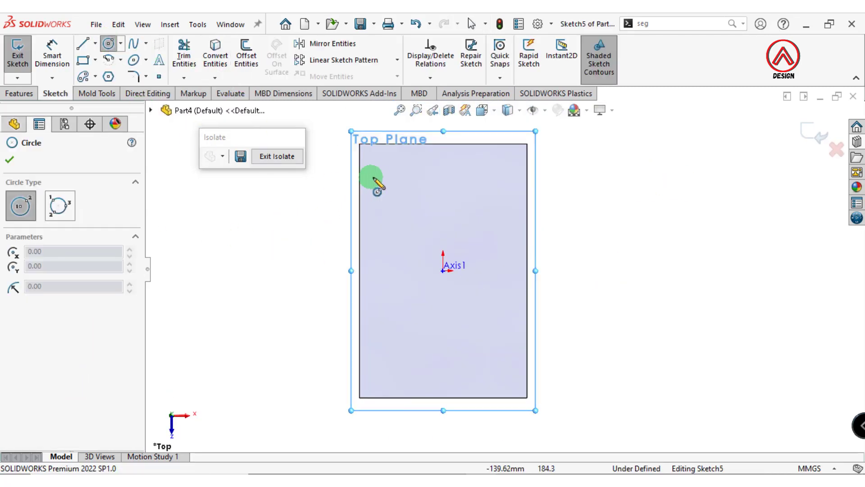
pyautogui.click(381, 165)
pyautogui.click(387, 175)
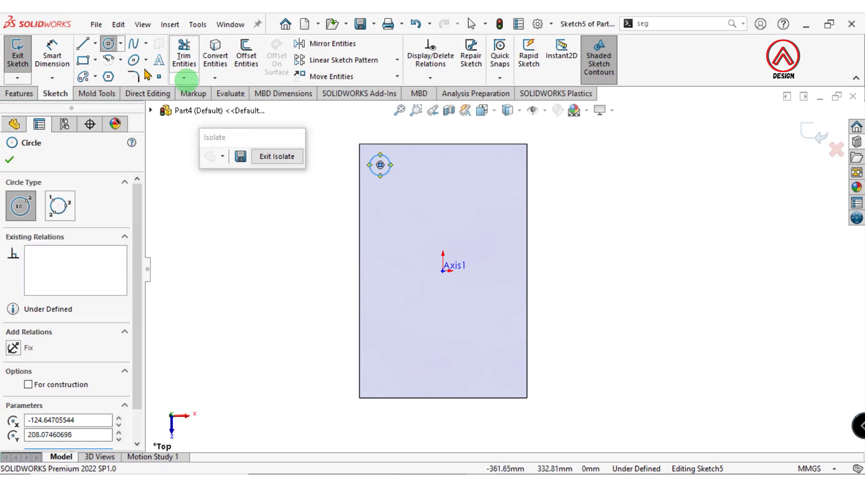
pyautogui.scroll(-1, 360, 194)
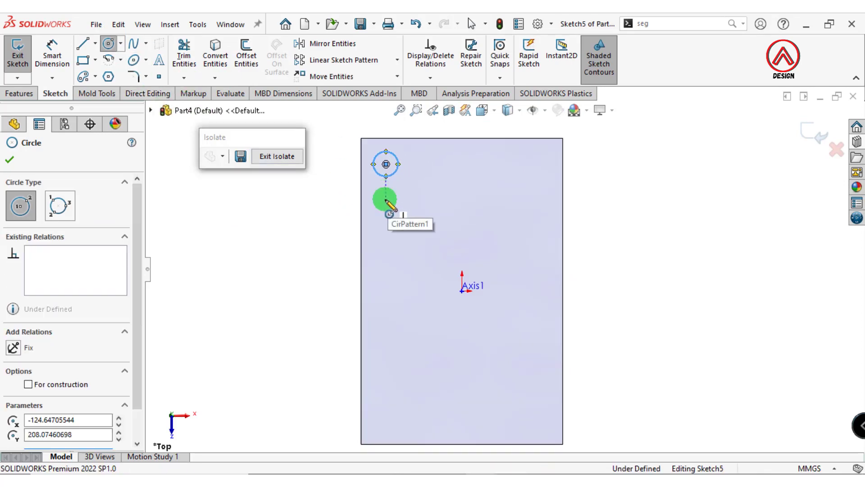
pyautogui.click(386, 199)
pyautogui.click(53, 45)
# Step: Dimension both the upper and lower circles to a 30 mm diameter
pyautogui.click(387, 155)
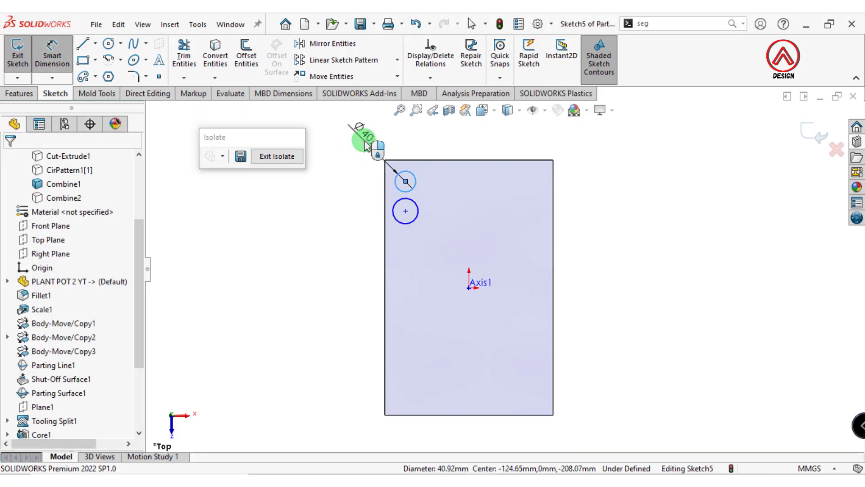
pyautogui.click(361, 143)
pyautogui.write('30')
pyautogui.press('Return')
pyautogui.click(397, 220)
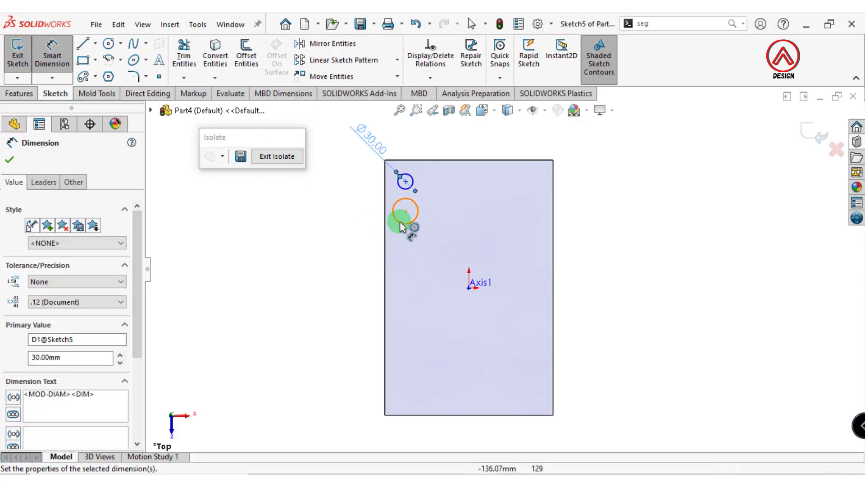
pyautogui.click(349, 242)
pyautogui.write('30')
pyautogui.press('Return')
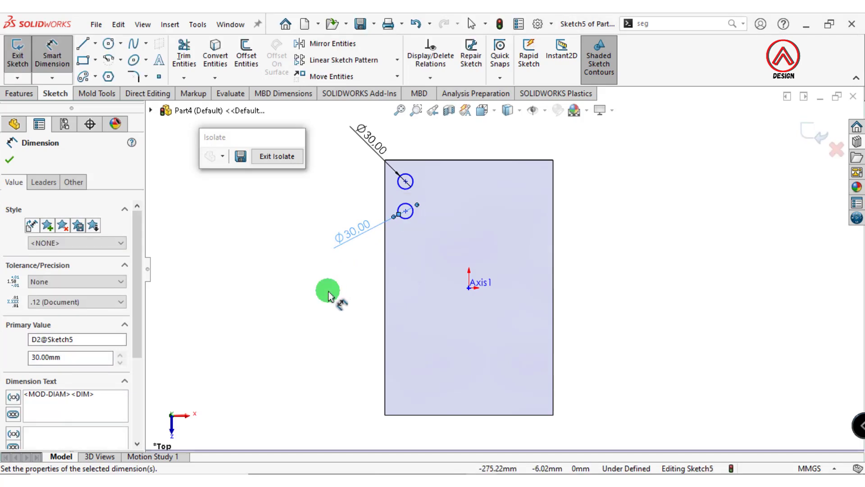
pyautogui.click(338, 289)
pyautogui.scroll(-2, 518, 251)
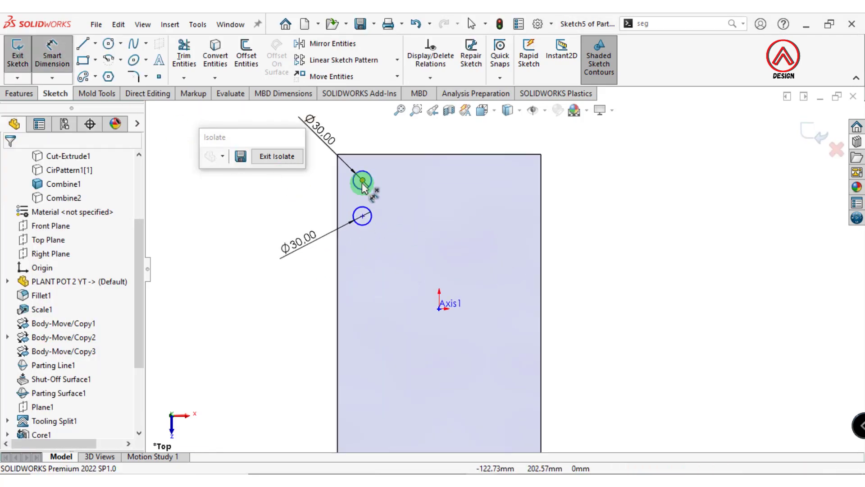
# Step: Dimension the upper circle's centre 132 mm horizontally from the origin
pyautogui.click(362, 180)
pyautogui.click(439, 311)
pyautogui.scroll(1, 426, 270)
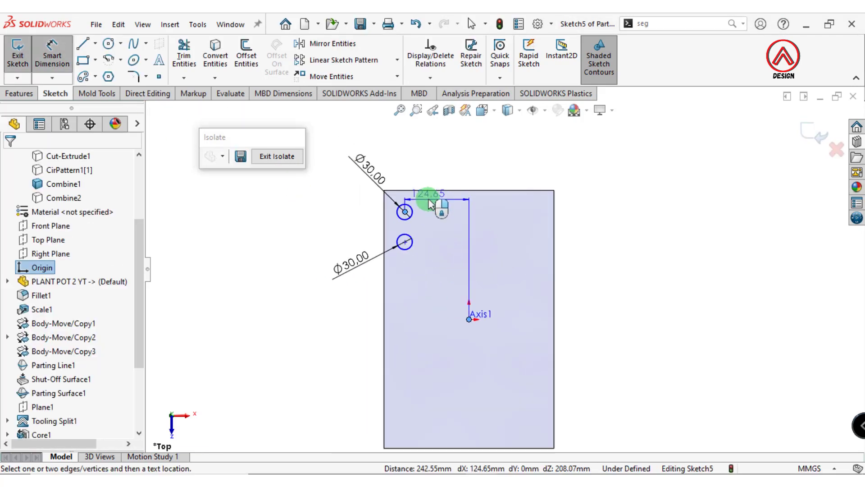
pyautogui.click(428, 169)
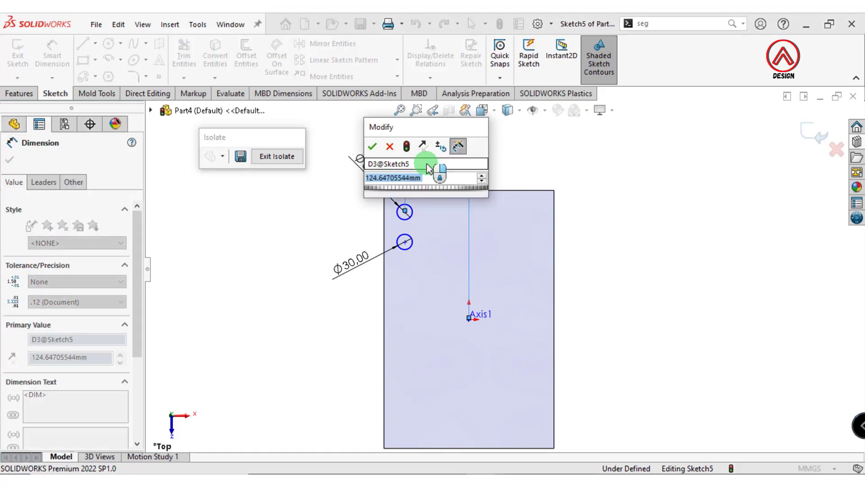
pyautogui.write('132')
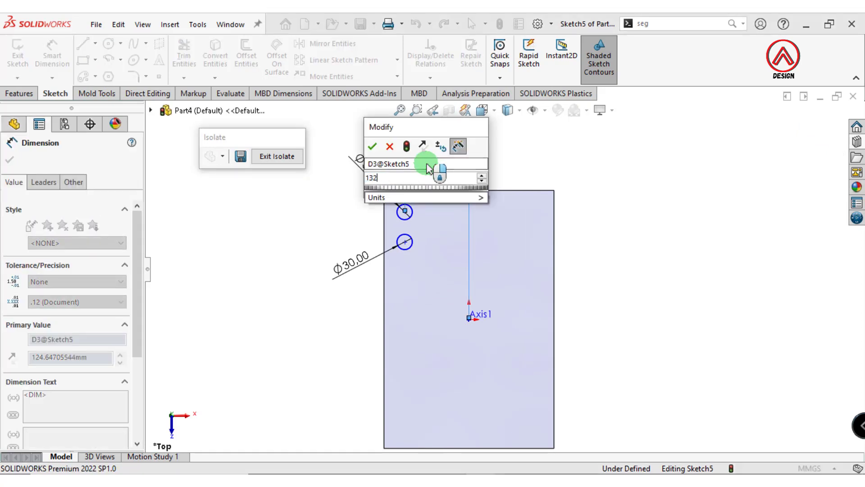
pyautogui.press('Return')
# Step: Dimension the upper and lower centres 217 mm and 147 mm vertically from the origin
pyautogui.click(458, 252)
pyautogui.click(396, 212)
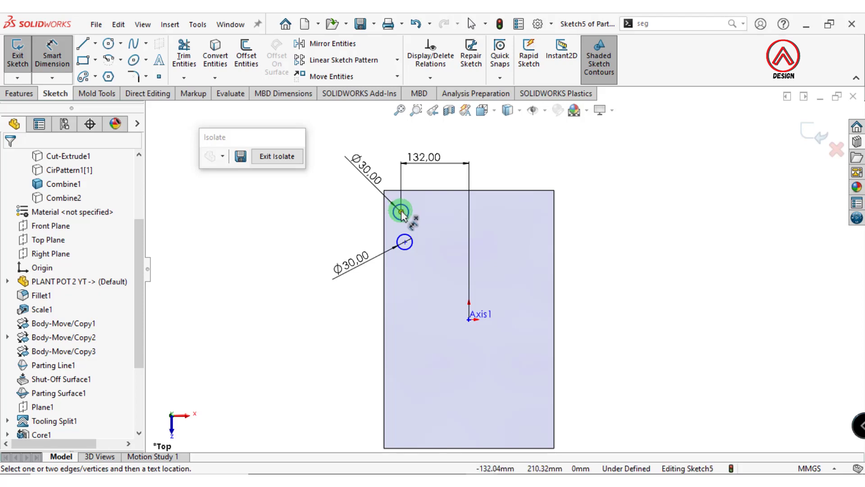
pyautogui.click(469, 319)
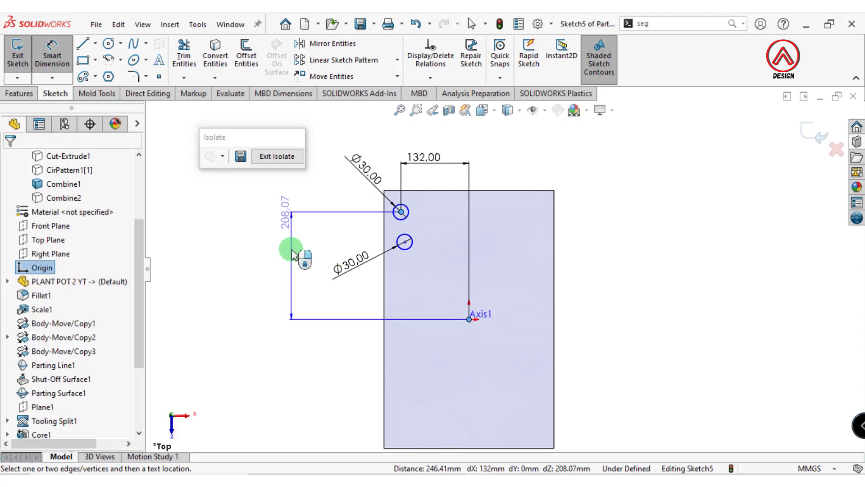
pyautogui.click(292, 254)
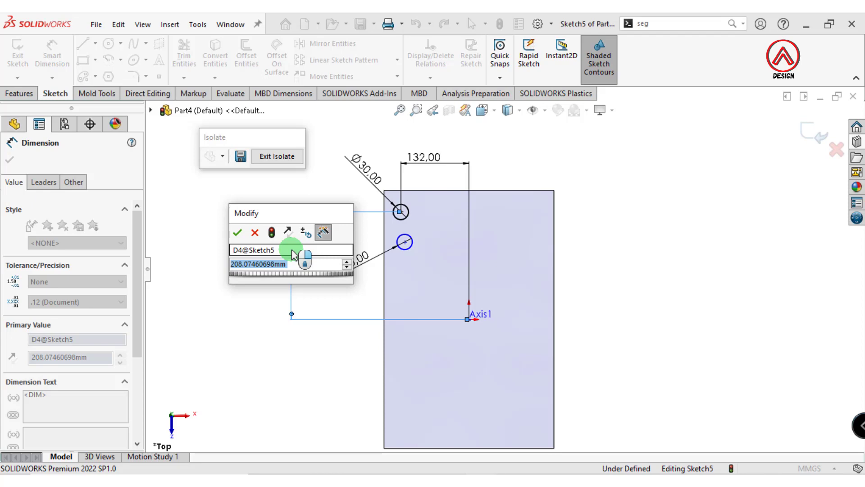
pyautogui.write('217')
pyautogui.press('Return')
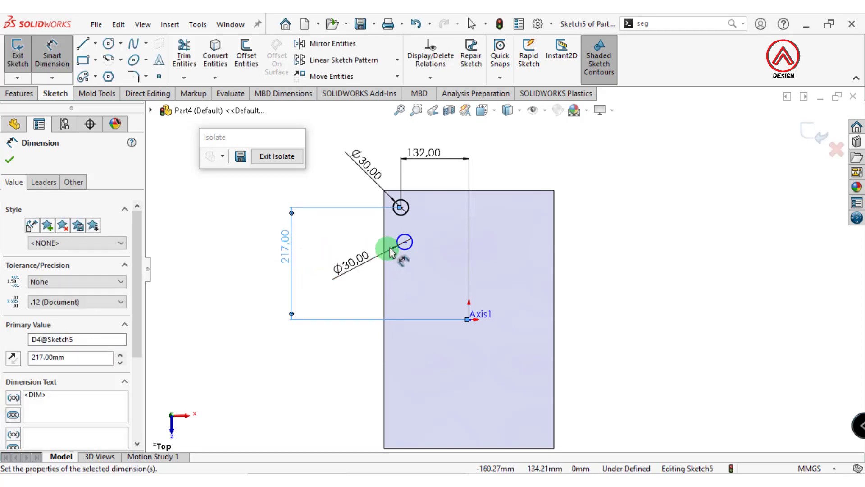
pyautogui.click(405, 242)
pyautogui.click(469, 320)
pyautogui.click(319, 287)
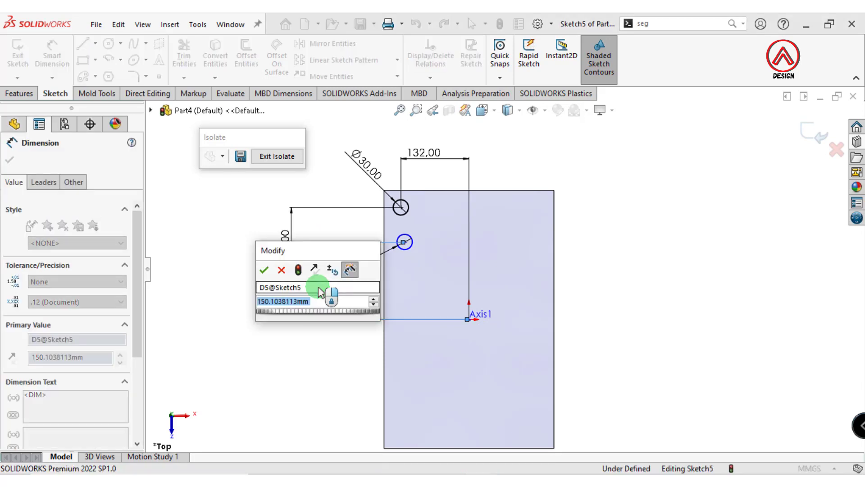
pyautogui.write('147')
pyautogui.press('Return')
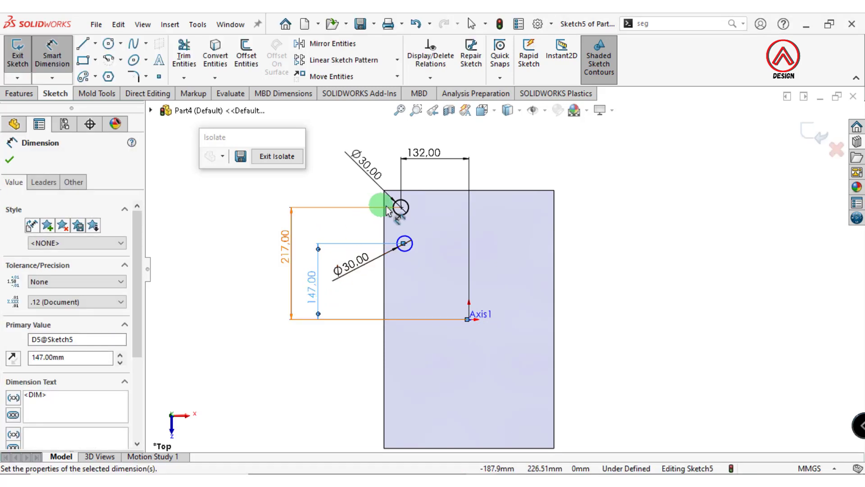
# Step: Make the two circle centres vertically aligned
pyautogui.scroll(-2, 386, 210)
pyautogui.press('Escape')
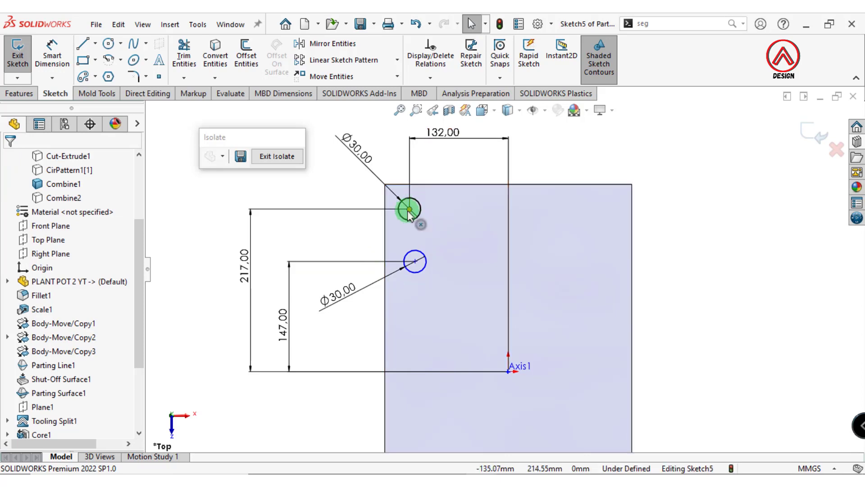
pyautogui.click(409, 209)
pyautogui.keyDown('ctrl'); pyautogui.click(415, 261); pyautogui.keyUp('ctrl')
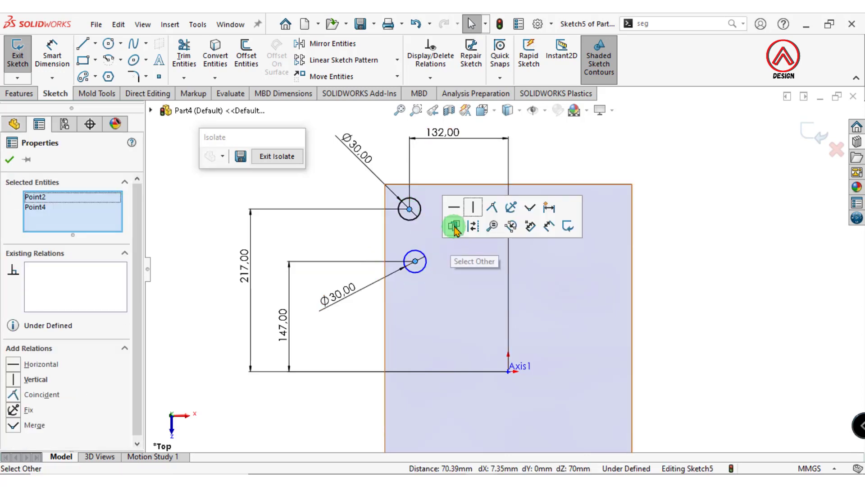
pyautogui.click(474, 211)
pyautogui.click(331, 244)
pyautogui.scroll(3, 331, 244)
pyautogui.scroll(-2, 369, 195)
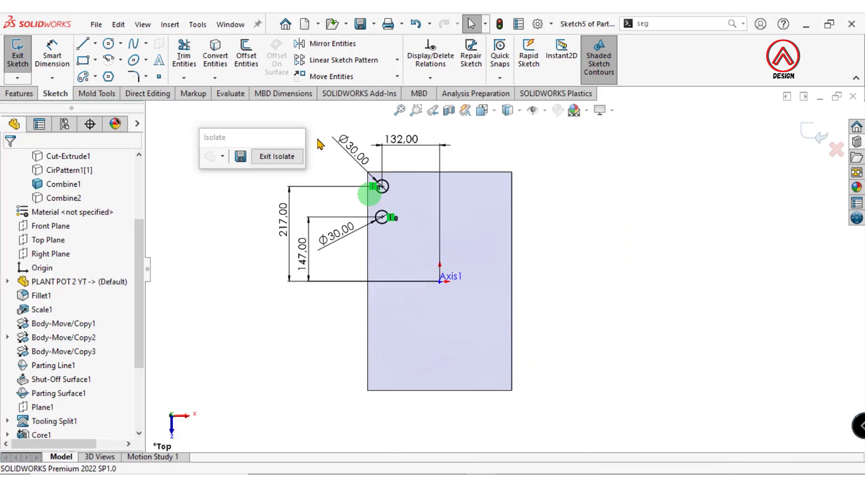
# Step: Mirror the upper and lower circles across the Right Plane
pyautogui.click(324, 44)
pyautogui.click(72, 254)
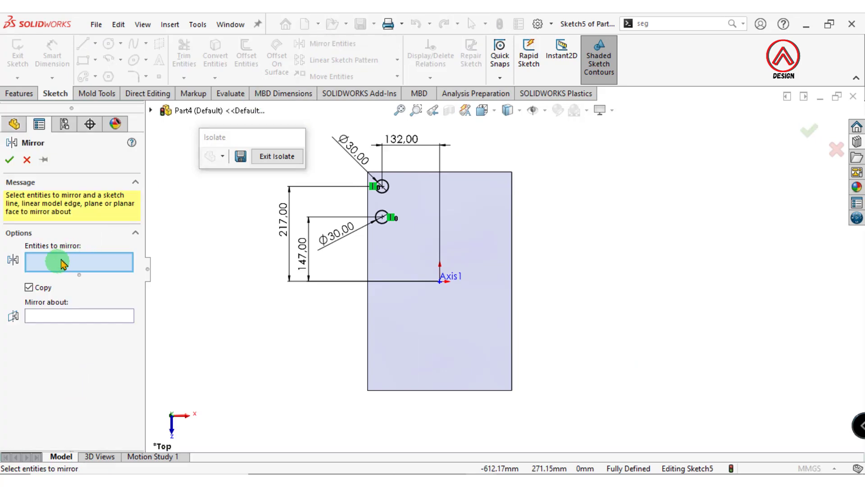
pyautogui.click(380, 181)
pyautogui.click(381, 210)
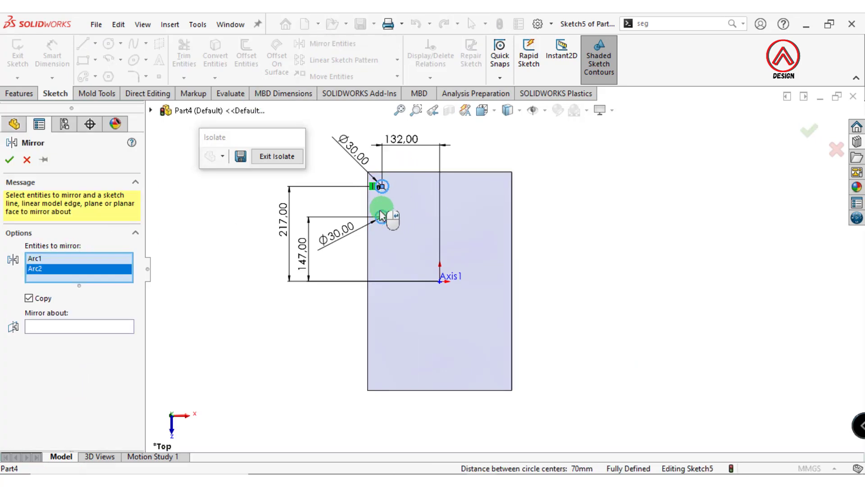
pyautogui.click(96, 330)
pyautogui.click(151, 110)
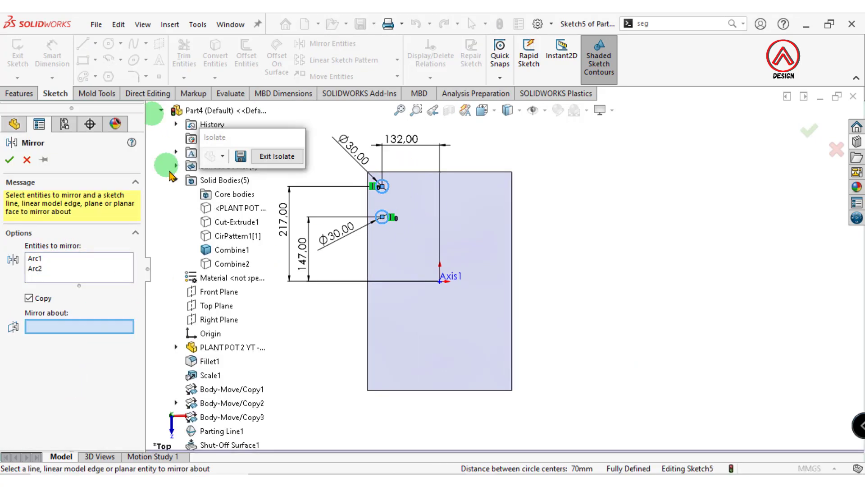
pyautogui.click(218, 320)
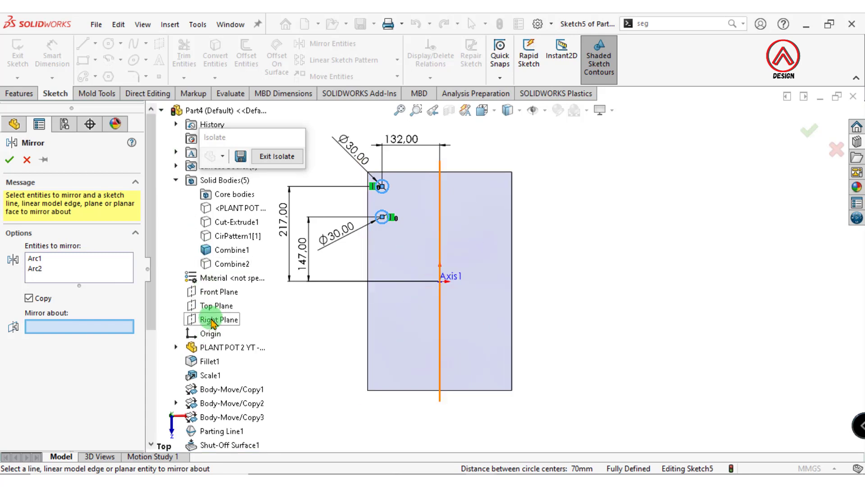
pyautogui.click(10, 160)
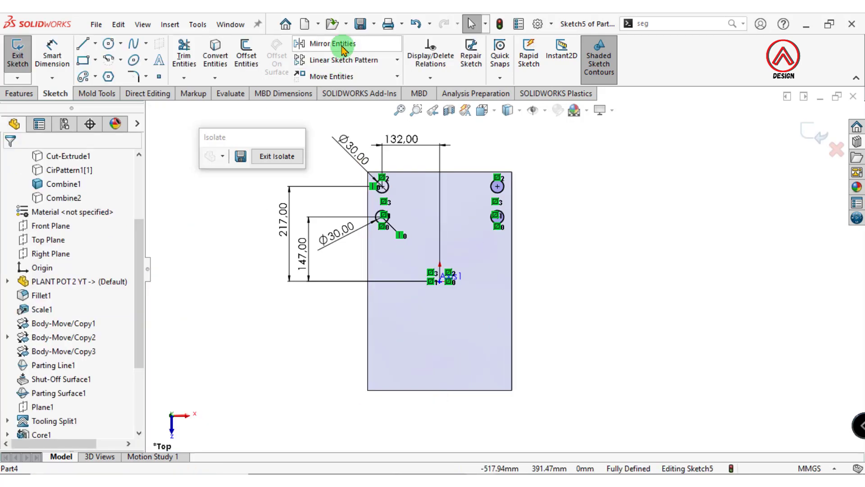
# Step: Mirror the upper-left and lower-left hole circles about the Front Plane
pyautogui.click(333, 43)
pyautogui.click(383, 189)
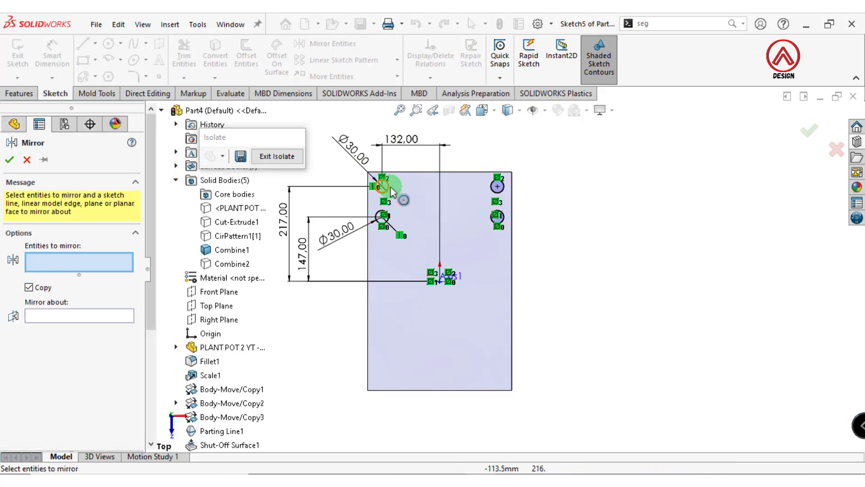
pyautogui.click(384, 217)
pyautogui.click(61, 327)
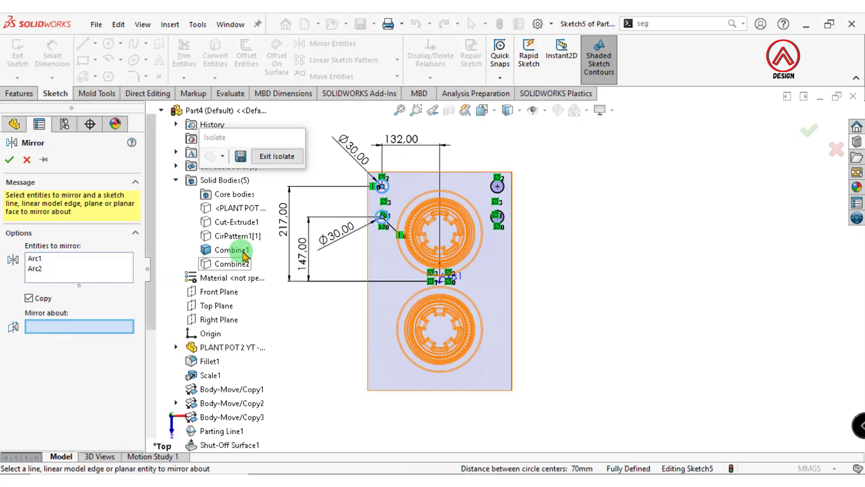
pyautogui.click(219, 291)
pyautogui.click(12, 160)
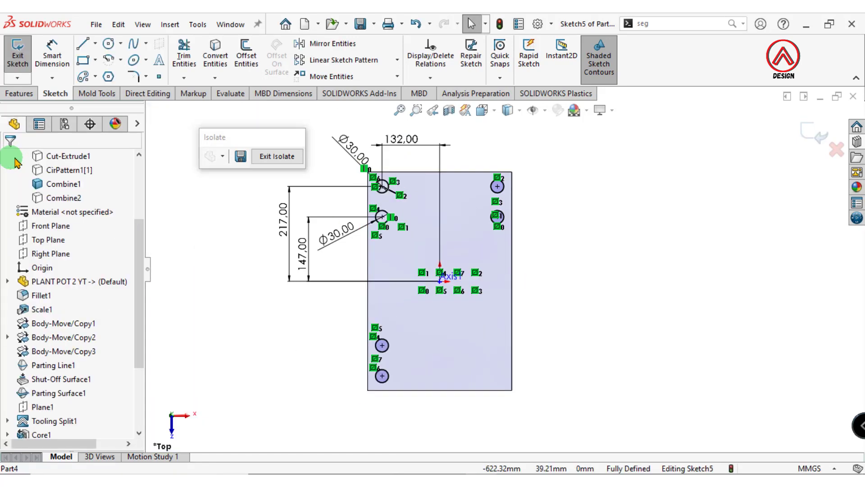
pyautogui.click(571, 342)
# Step: Sketch two circles near the bottom-right corner of the block
pyautogui.click(109, 45)
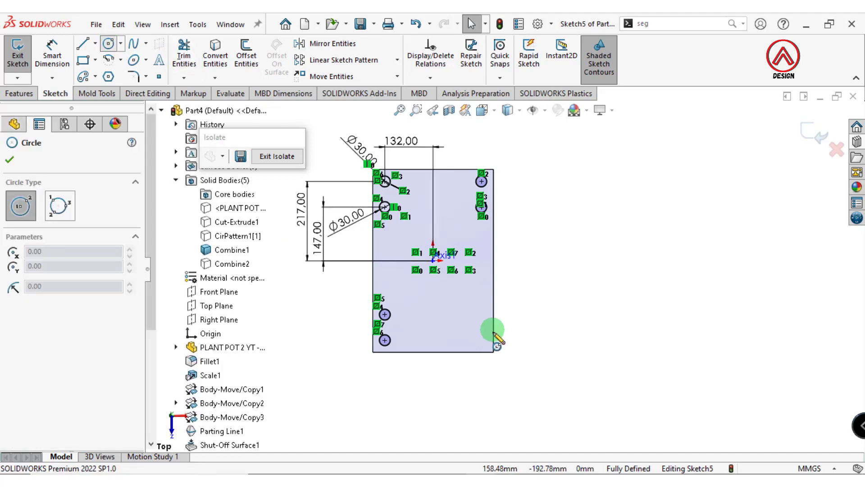
pyautogui.scroll(-3, 485, 342)
pyautogui.click(472, 338)
pyautogui.click(466, 300)
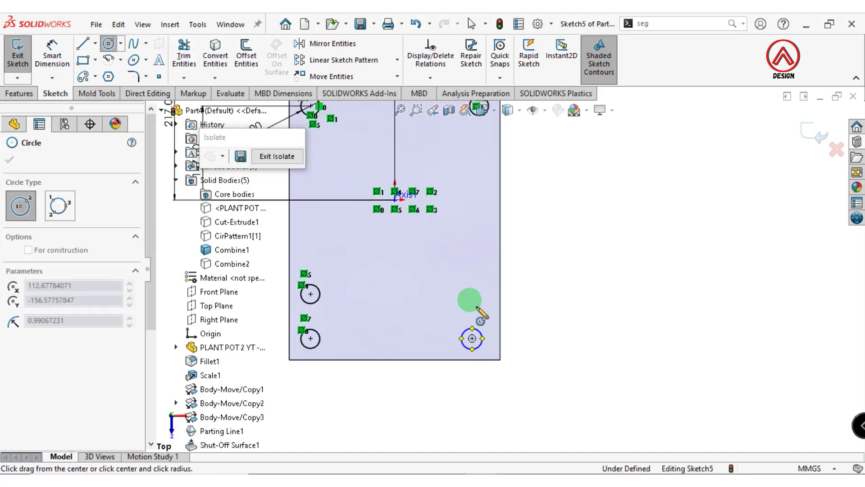
pyautogui.click(481, 299)
# Step: Dimension both new circles to a 30 mm diameter
pyautogui.click(52, 54)
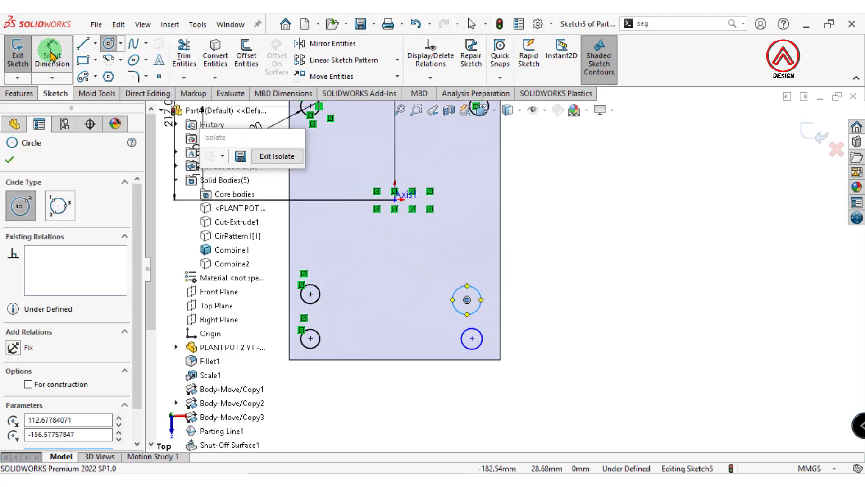
pyautogui.click(481, 300)
pyautogui.click(554, 272)
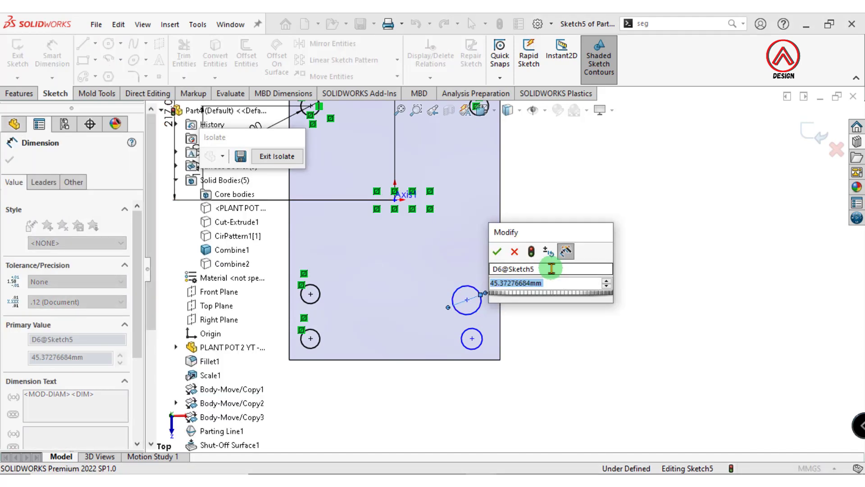
pyautogui.write('30')
pyautogui.press('Return')
pyautogui.click(482, 340)
pyautogui.click(561, 378)
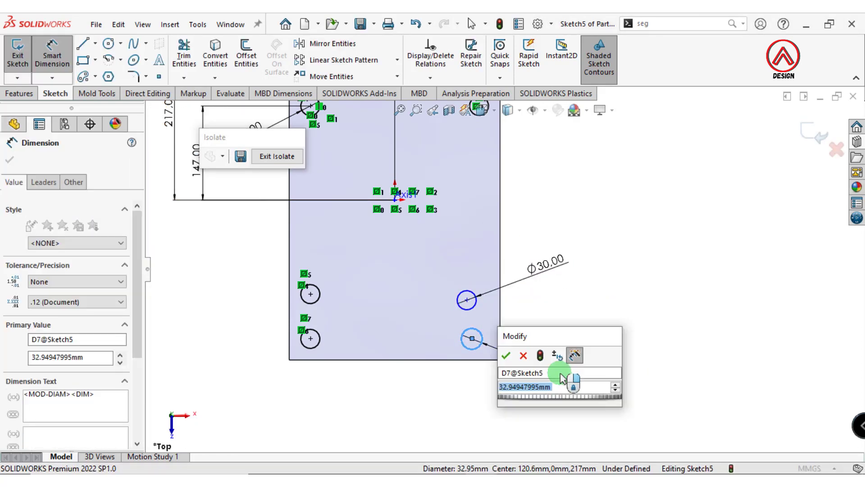
pyautogui.write('30')
pyautogui.press('Return')
pyautogui.click(408, 400)
pyautogui.click(477, 345)
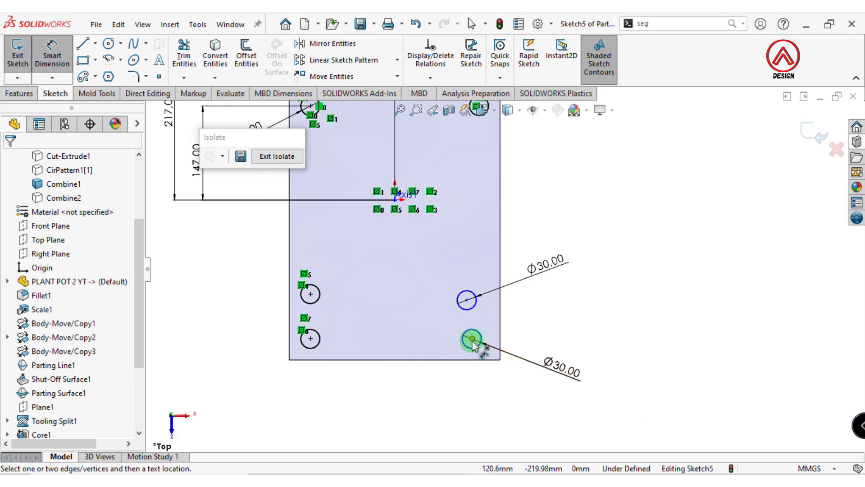
# Step: Align the new circles' centres vertically with the upper-right hole's centre
pyautogui.click(471, 339)
pyautogui.scroll(5, 514, 245)
pyautogui.scroll(-3, 507, 222)
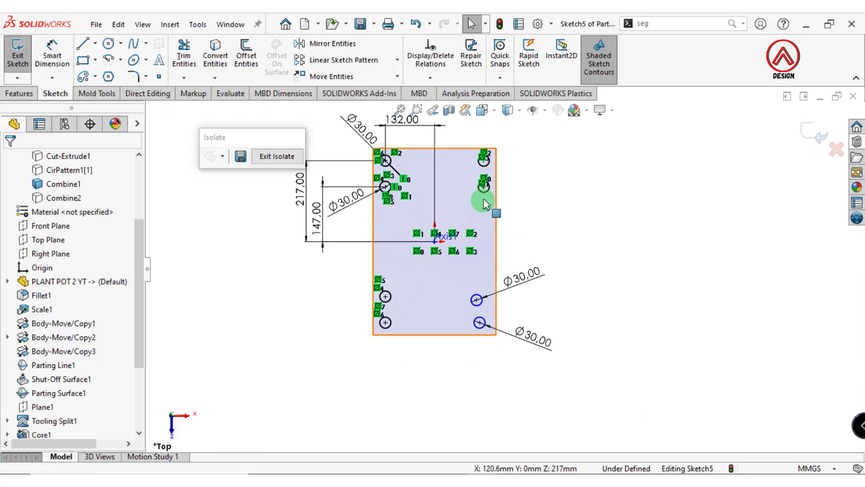
pyautogui.click(484, 187)
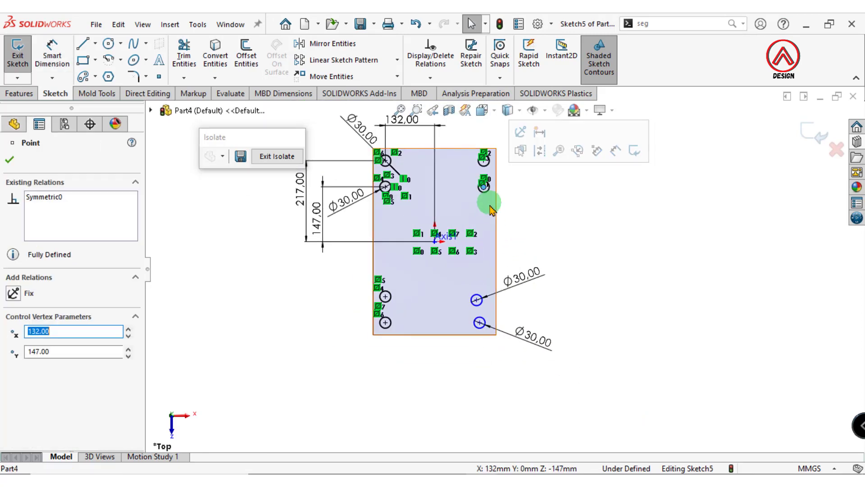
pyautogui.keyDown('ctrl'); pyautogui.click(477, 300); pyautogui.keyUp('ctrl')
pyautogui.keyDown('ctrl'); pyautogui.click(480, 323); pyautogui.keyUp('ctrl')
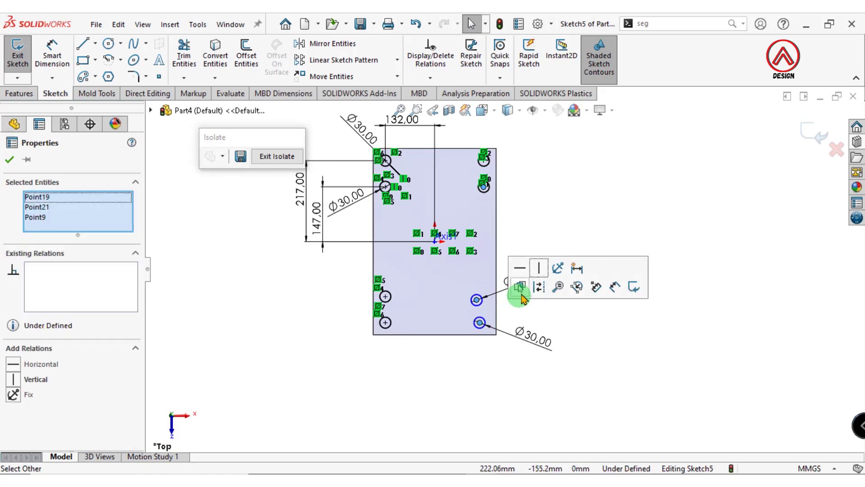
pyautogui.click(540, 271)
pyautogui.click(580, 184)
# Step: Dimension the new centres 145 mm and 215 mm from the origin, then exit the sketch
pyautogui.click(52, 52)
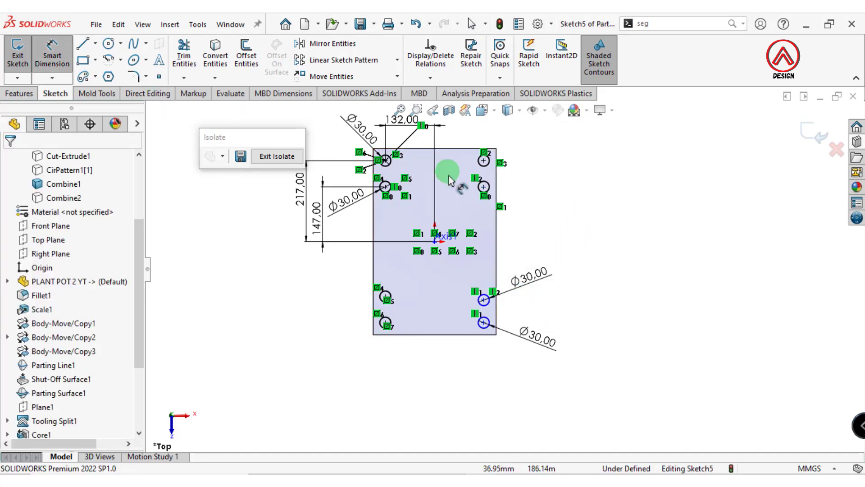
pyautogui.scroll(-2, 450, 179)
pyautogui.click(507, 360)
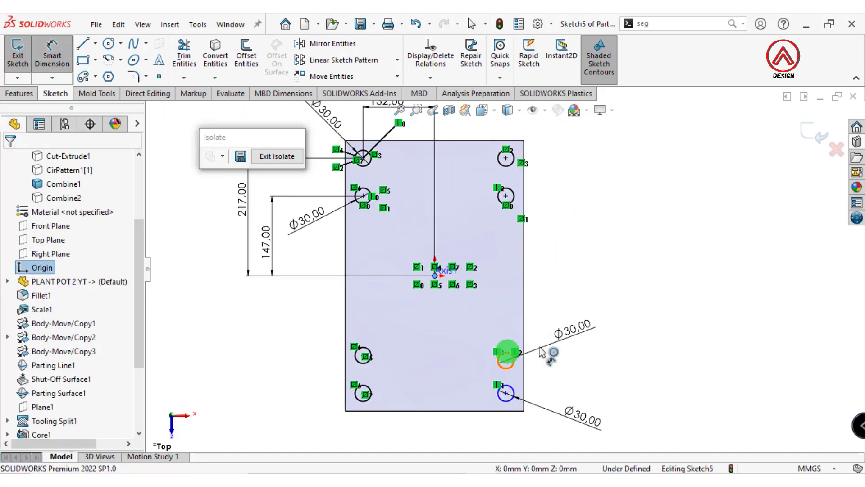
pyautogui.click(636, 347)
pyautogui.write('145')
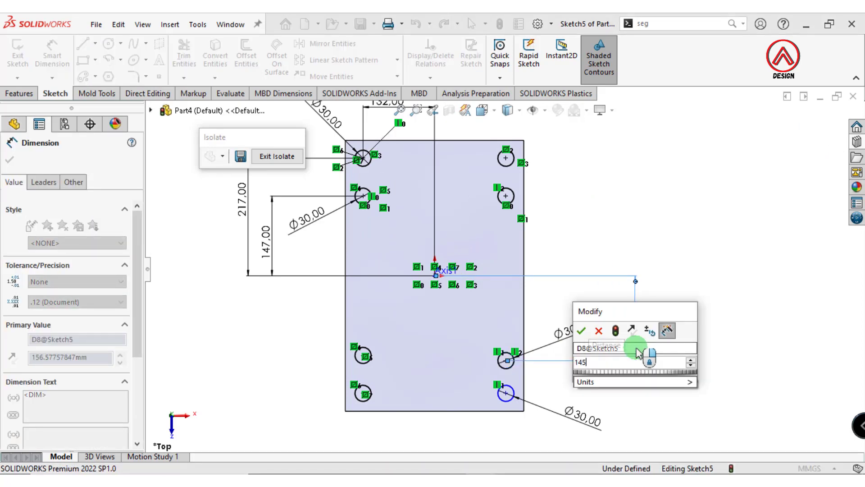
pyautogui.press('Return')
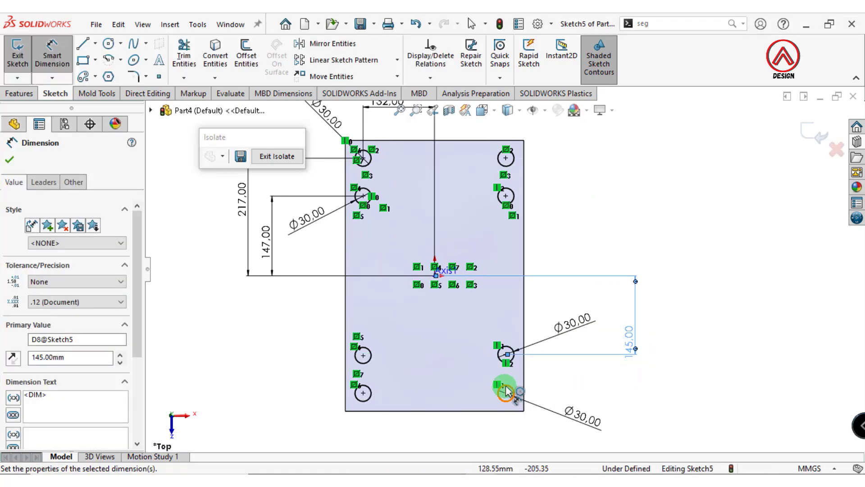
pyautogui.click(506, 392)
pyautogui.click(436, 276)
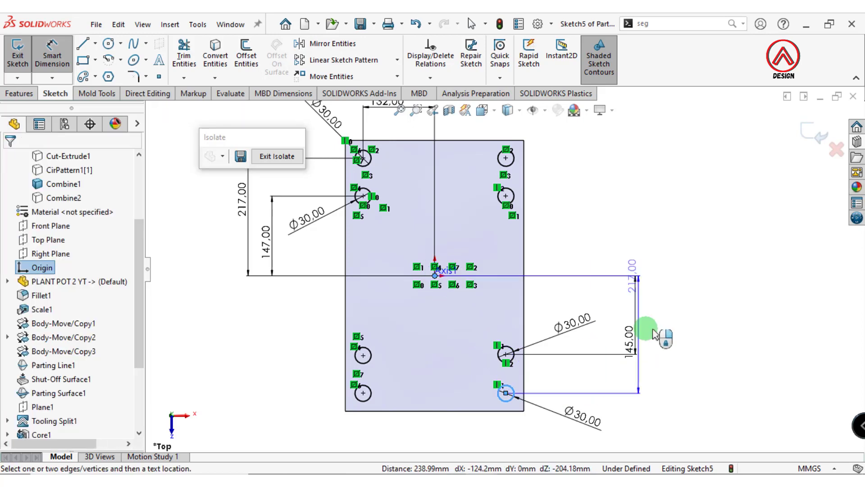
pyautogui.click(662, 337)
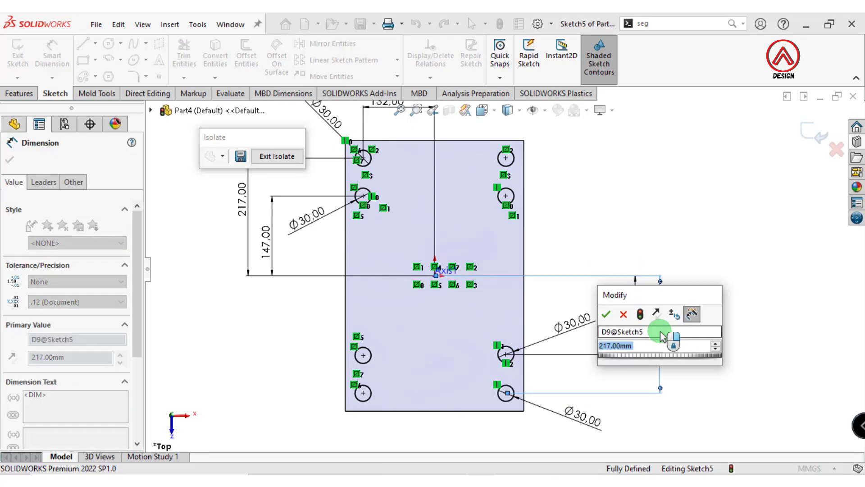
pyautogui.write('215')
pyautogui.press('Return')
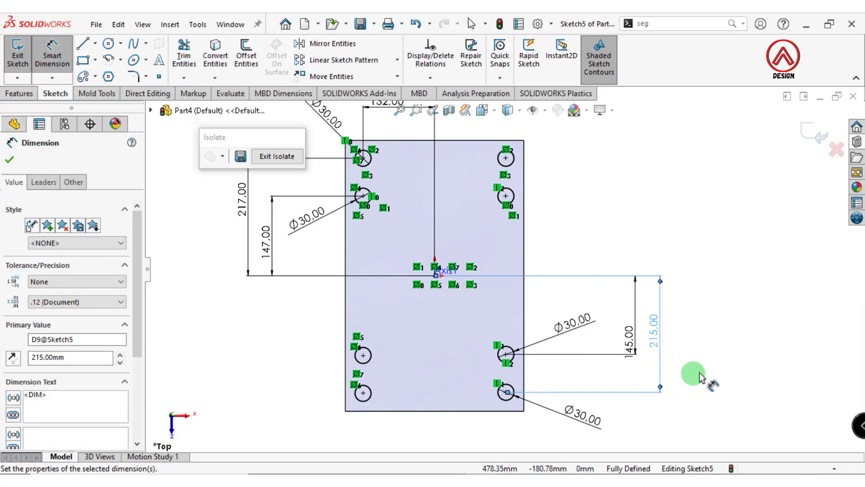
pyautogui.scroll(1, 530, 301)
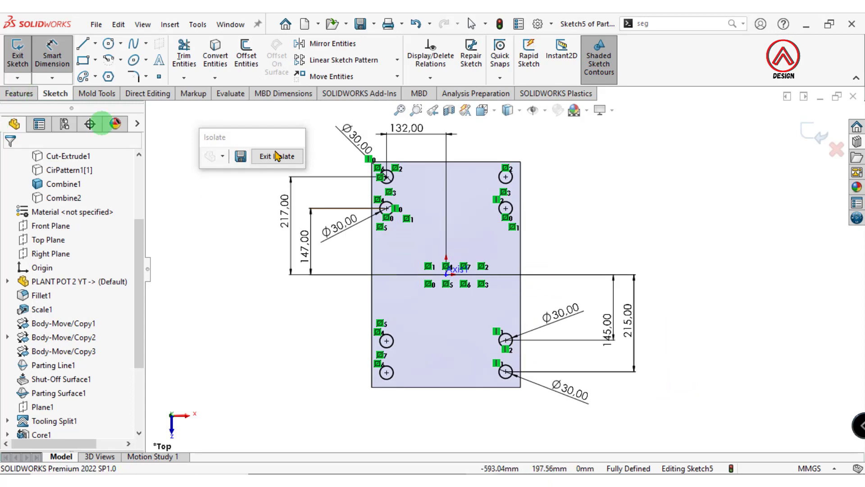
pyautogui.click(810, 128)
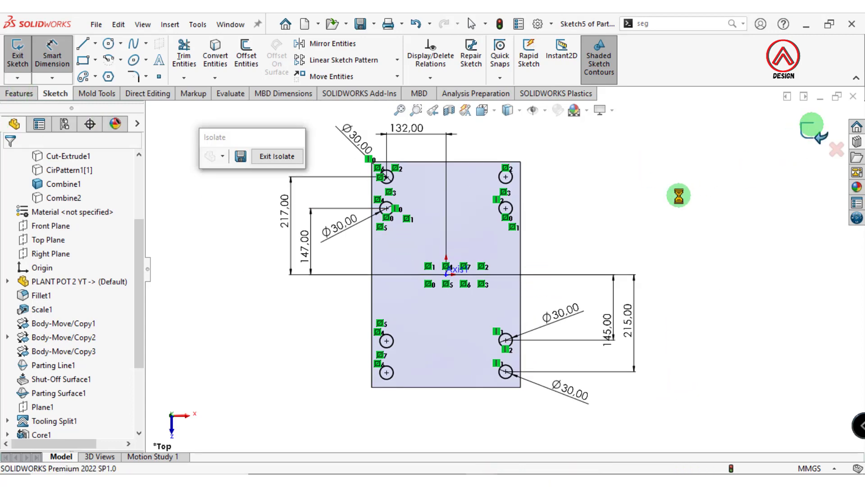
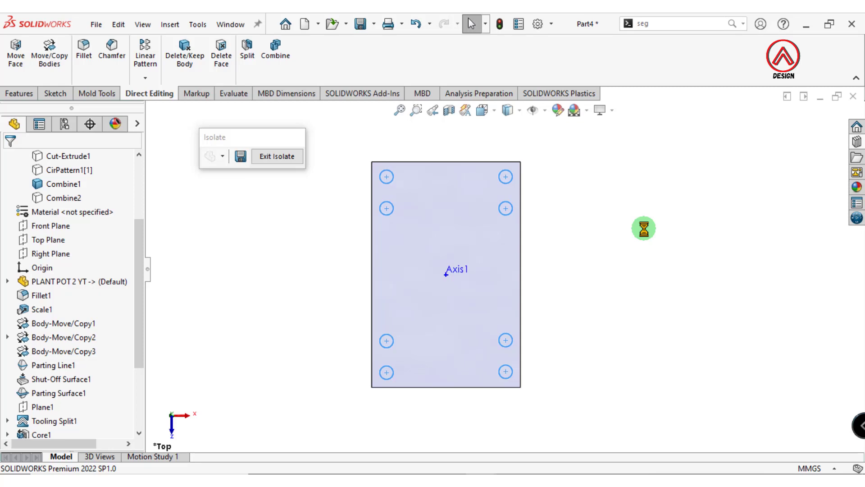
# Step: Turn the plate face-on to its cavity side and select that face
pyautogui.scroll(2, 599, 315)
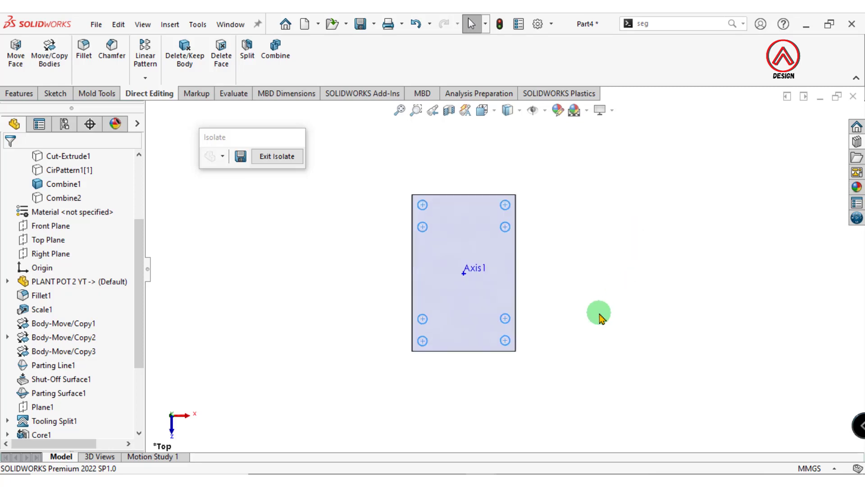
pyautogui.scroll(-1, 524, 299)
pyautogui.moveTo(592, 308)
pyautogui.mouseDown(button='middle')
pyautogui.moveTo(437, 145)
pyautogui.moveTo(429, 174)
pyautogui.moveTo(445, 232)
pyautogui.moveTo(487, 271)
pyautogui.moveTo(496, 293)
pyautogui.moveTo(431, 256)
pyautogui.moveTo(440, 227)
pyautogui.mouseUp(button='middle')
pyautogui.click(440, 227)
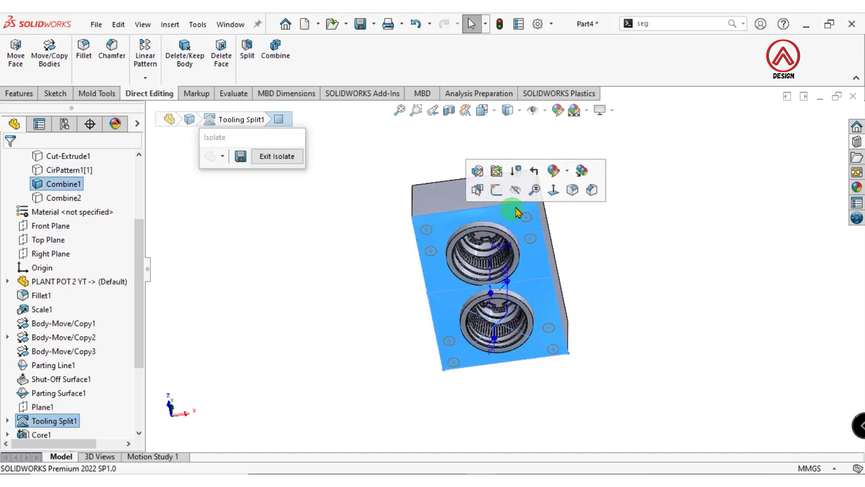
pyautogui.click(555, 192)
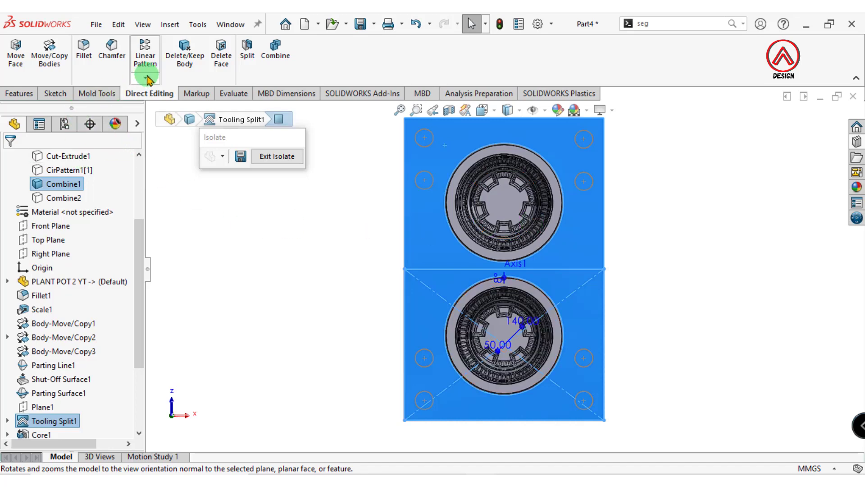
pyautogui.click(22, 93)
pyautogui.click(168, 153)
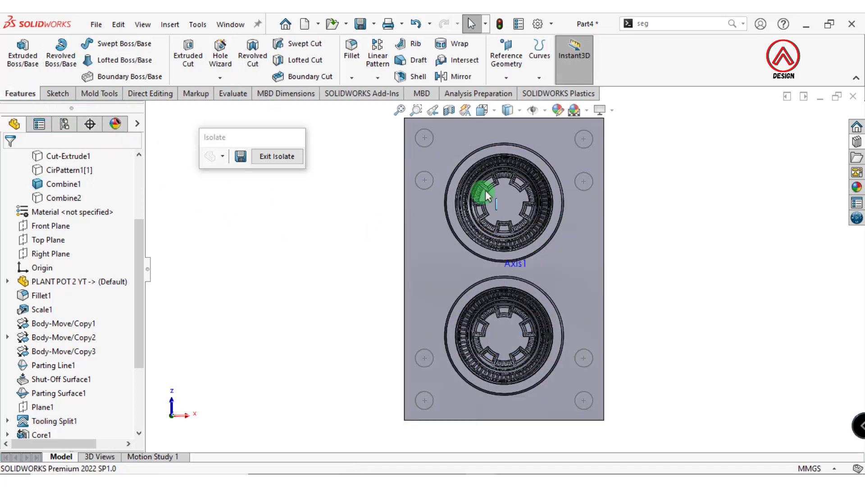
pyautogui.click(453, 153)
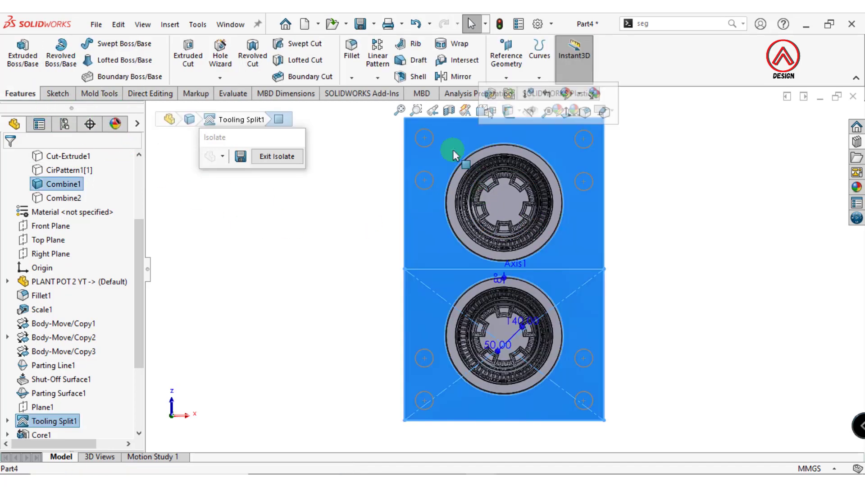
# Step: Start a legacy counterbored Hole Wizard hole with a 42 mm diameter
pyautogui.click(227, 53)
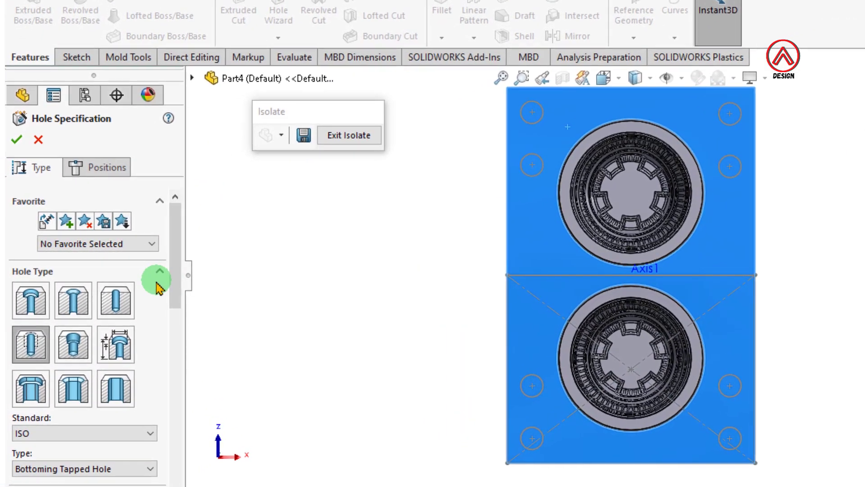
pyautogui.moveTo(137, 289)
pyautogui.mouseDown()
pyautogui.moveTo(137, 301)
pyautogui.moveTo(176, 333)
pyautogui.mouseUp()
pyautogui.click(118, 263)
pyautogui.click(150, 284)
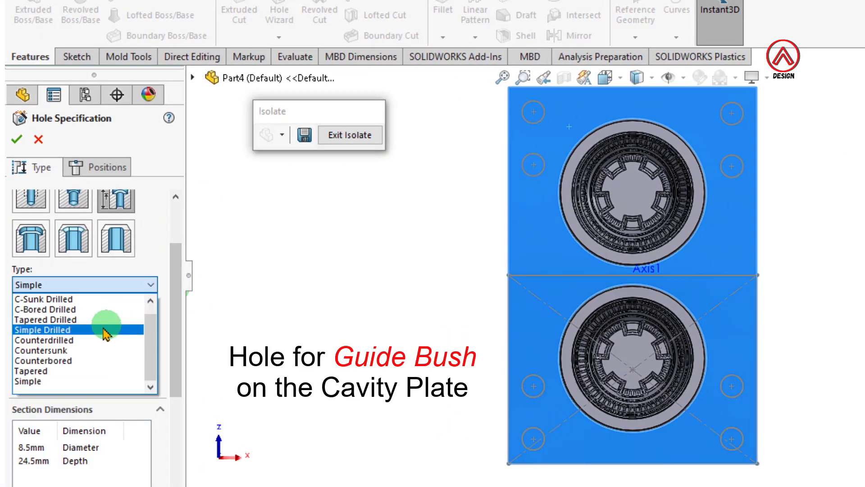
pyautogui.click(93, 361)
pyautogui.moveTo(173, 352); pyautogui.dragTo(171, 432)
pyautogui.click(24, 292)
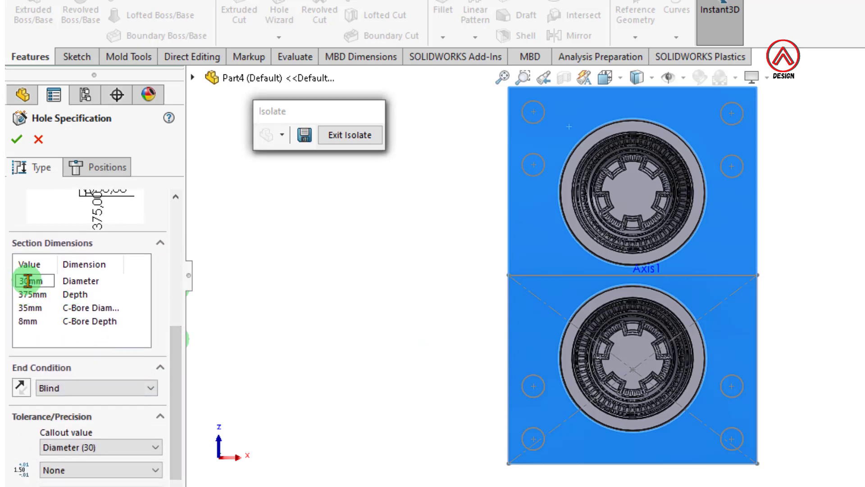
pyautogui.click(150, 343)
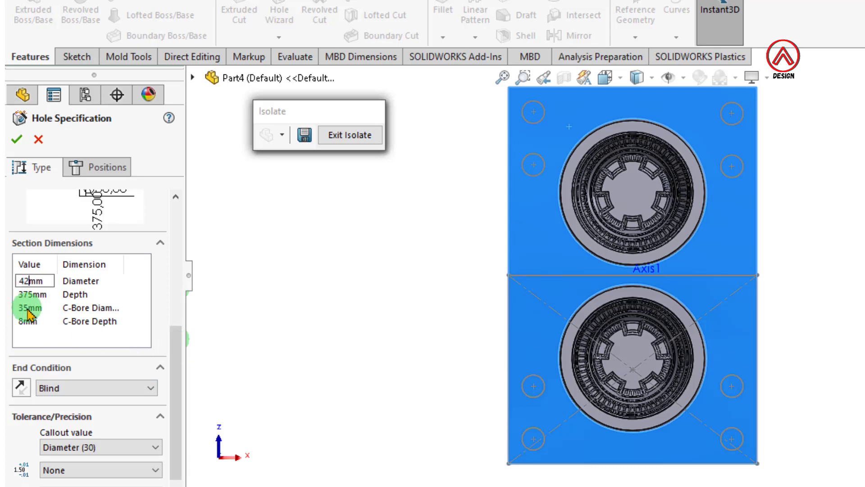
# Step: Set the counterbore to 47 mm diameter, 10 mm deep, with a Through All end condition
pyautogui.moveTo(28, 308); pyautogui.dragTo(6, 308)
pyautogui.click(181, 329)
pyautogui.write('47')
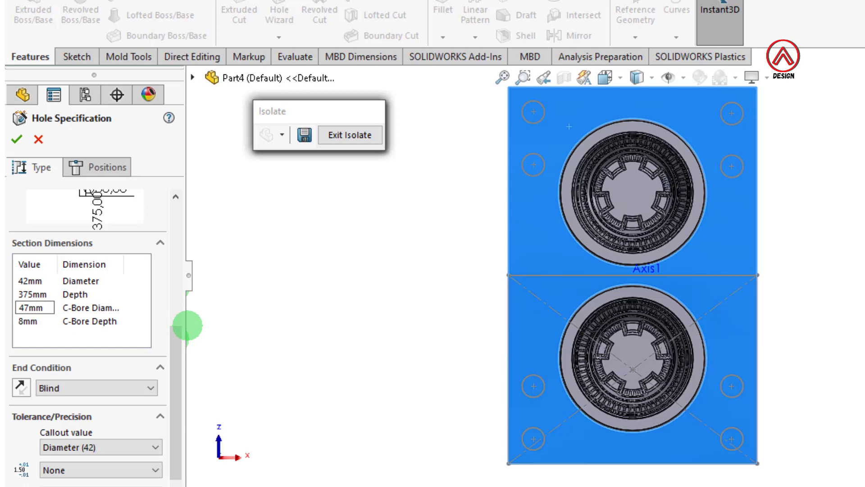
pyautogui.moveTo(27, 320); pyautogui.dragTo(22, 320)
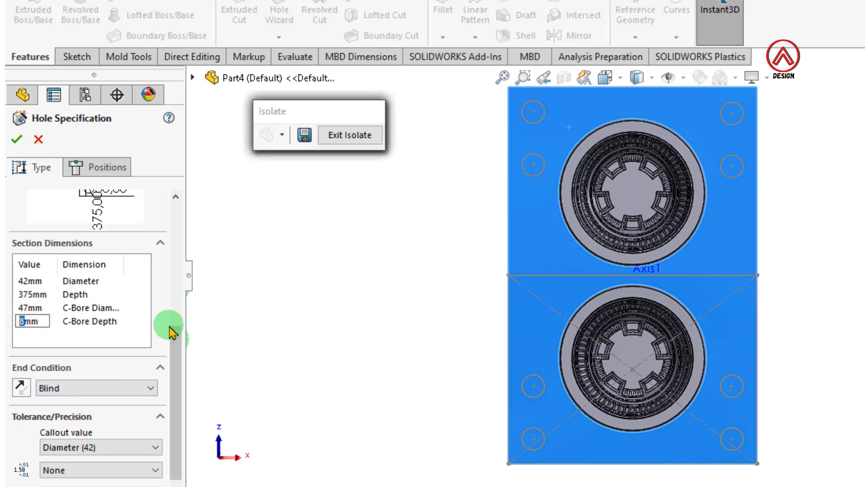
pyautogui.write('10')
pyautogui.click(116, 386)
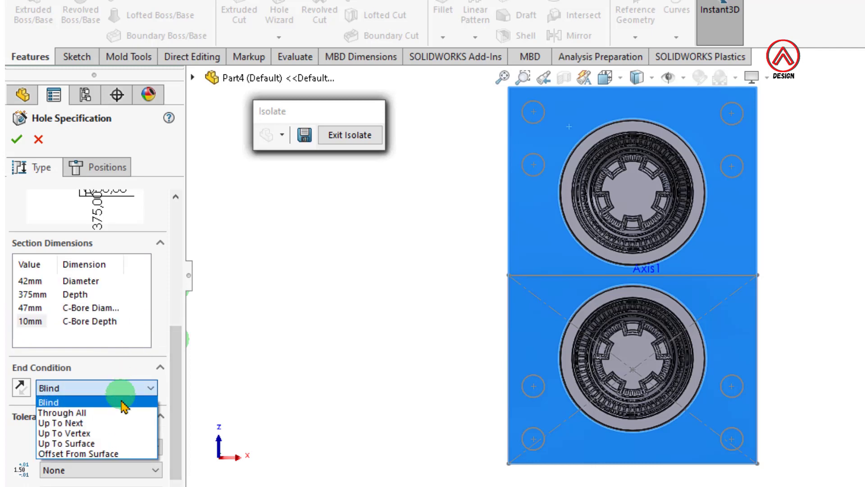
pyautogui.click(110, 409)
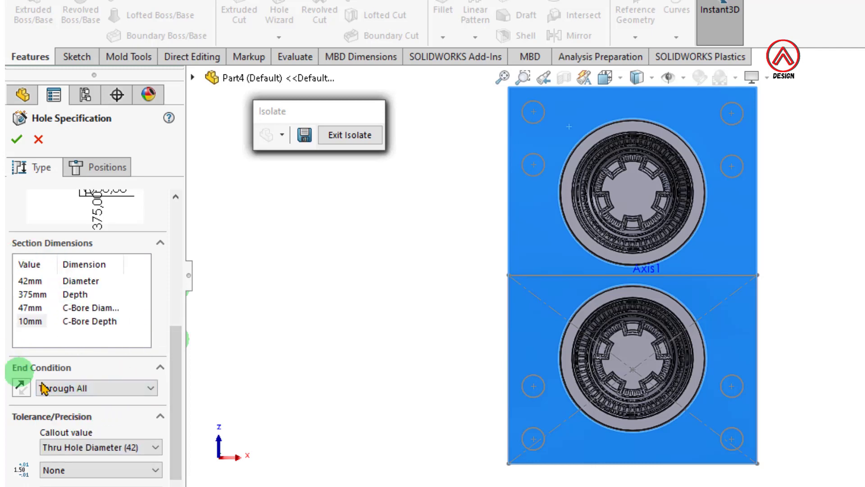
pyautogui.moveTo(175, 380); pyautogui.dragTo(177, 403)
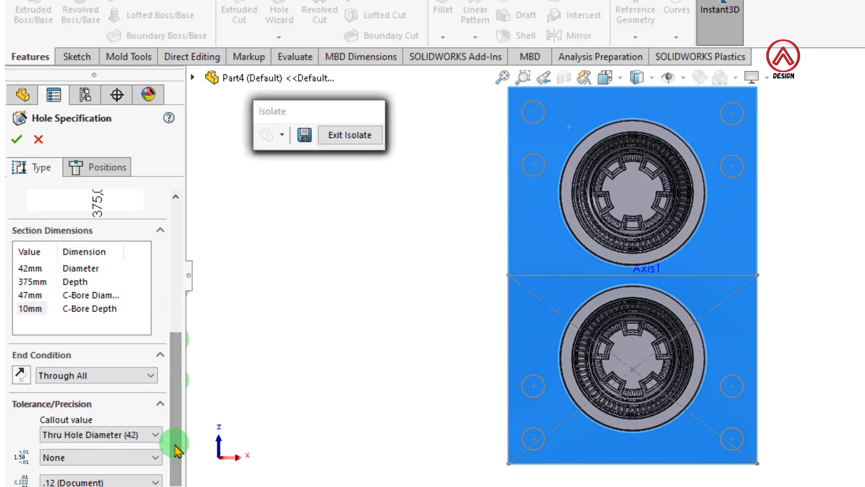
pyautogui.click(113, 168)
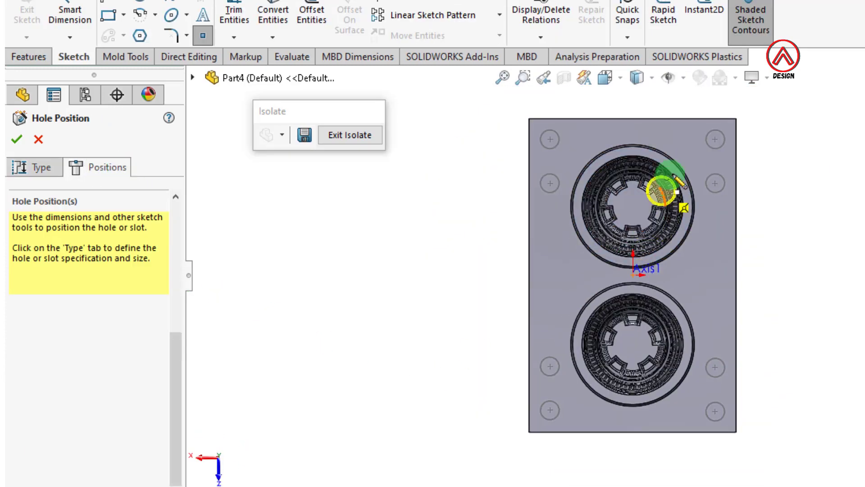
# Step: Place the hole at all four corner hole centres and create Hole1
pyautogui.scroll(-2, 518, 180)
pyautogui.click(389, 156)
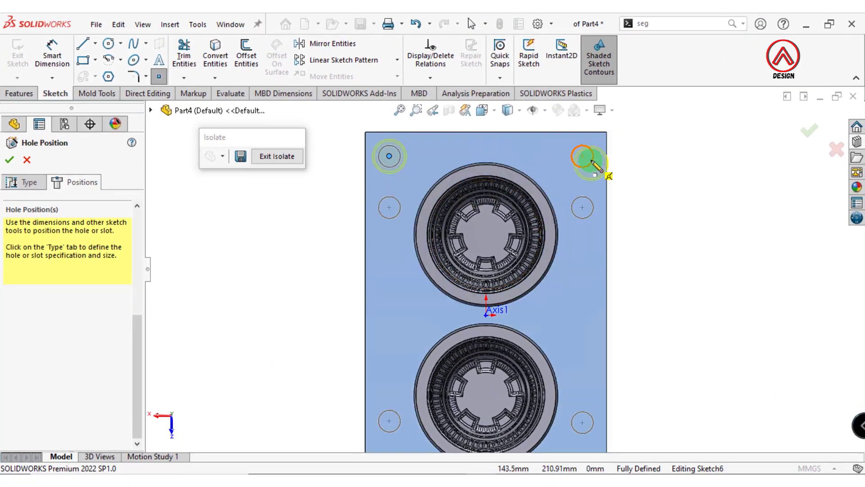
pyautogui.click(583, 157)
pyautogui.scroll(2, 498, 386)
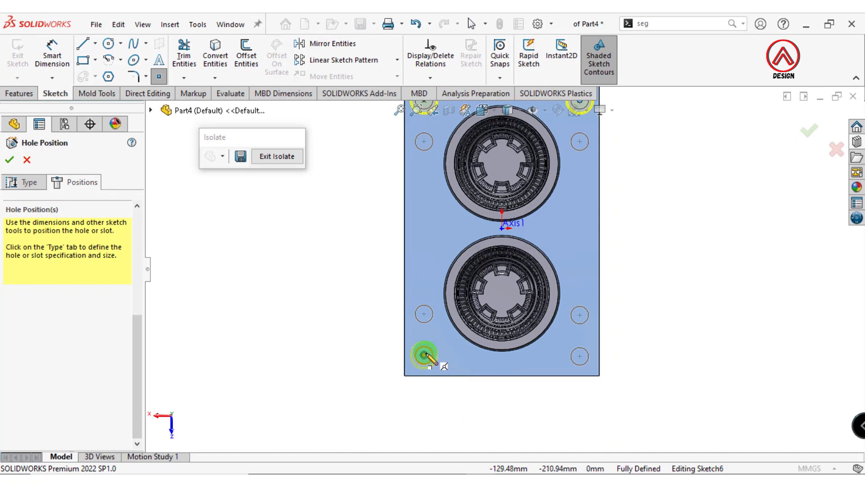
pyautogui.click(424, 355)
pyautogui.click(580, 356)
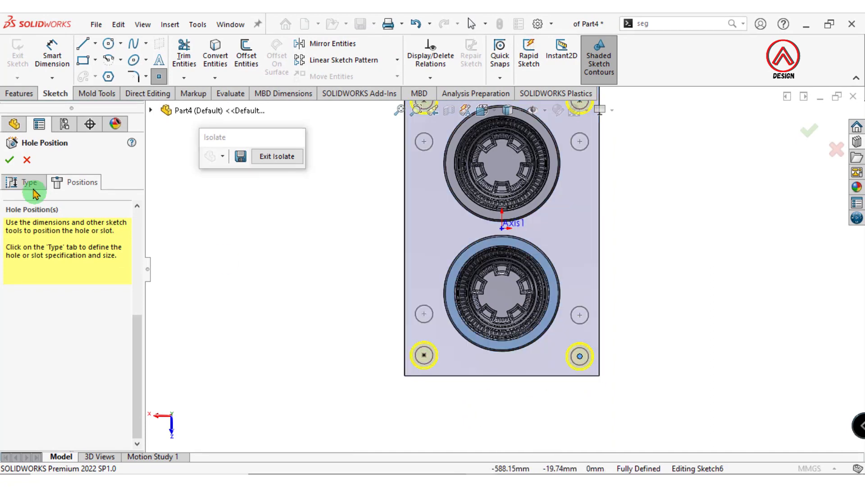
pyautogui.click(14, 158)
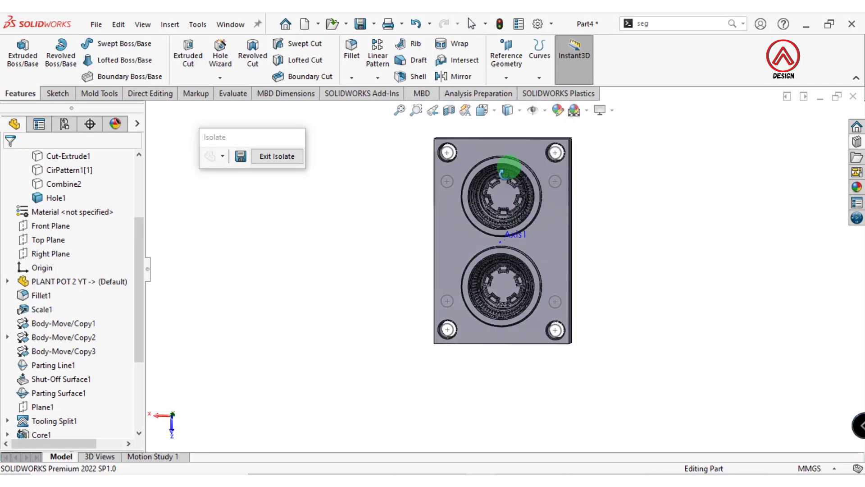
# Step: Orbit the part, switch to the Top view and select the plate's top face
pyautogui.moveTo(504, 215); pyautogui.dragTo(523, 437, button='middle')
pyautogui.click(535, 235)
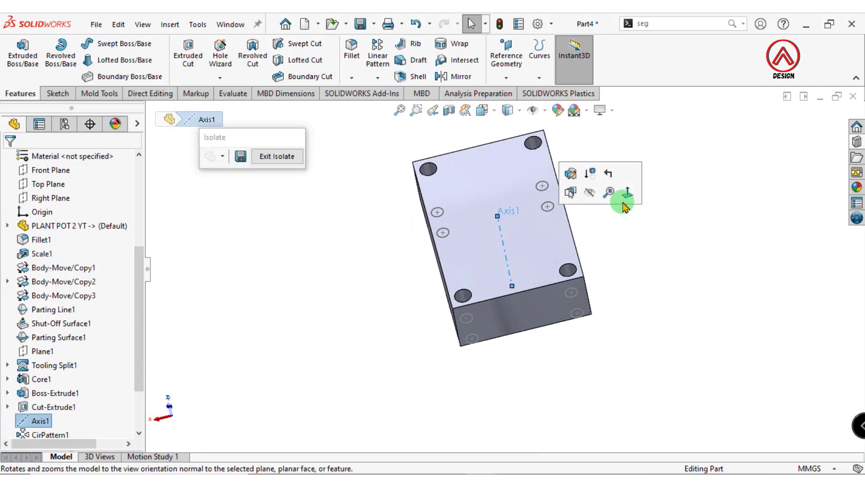
pyautogui.click(672, 264)
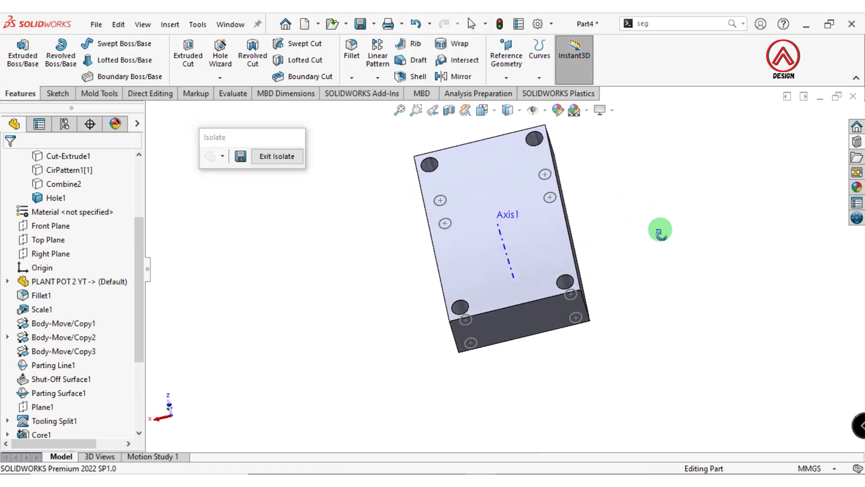
pyautogui.click(483, 112)
pyautogui.click(502, 147)
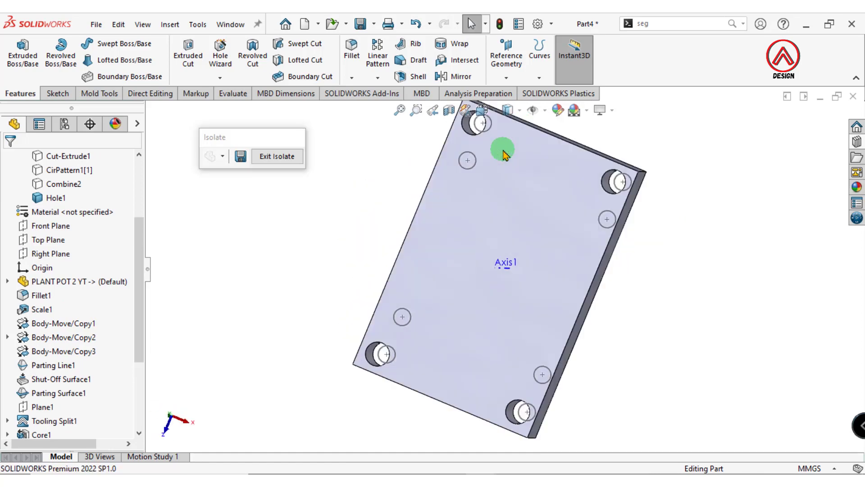
pyautogui.click(491, 188)
# Step: Start another legacy counterbored hole (42 mm, 47 × 10 mm counterbore, Through All) there
pyautogui.click(402, 168)
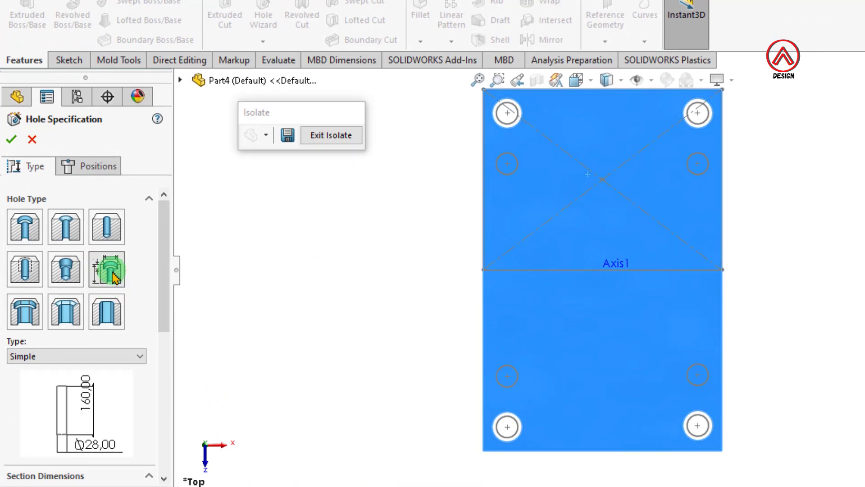
pyautogui.click(114, 275)
pyautogui.click(95, 355)
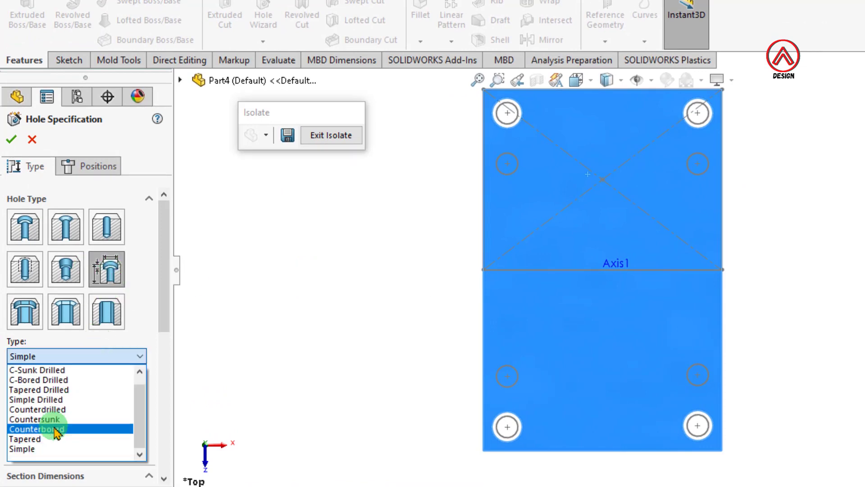
pyautogui.click(58, 427)
pyautogui.moveTo(164, 327)
pyautogui.mouseDown()
pyautogui.moveTo(160, 451)
pyautogui.moveTo(164, 408)
pyautogui.mouseUp()
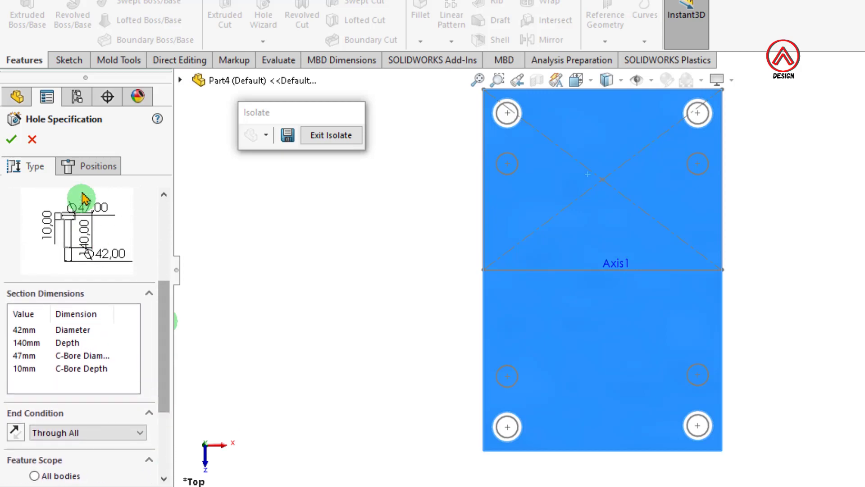
pyautogui.click(86, 167)
# Step: Place the hole at the four inner hole locations and create Hole2
pyautogui.click(424, 180)
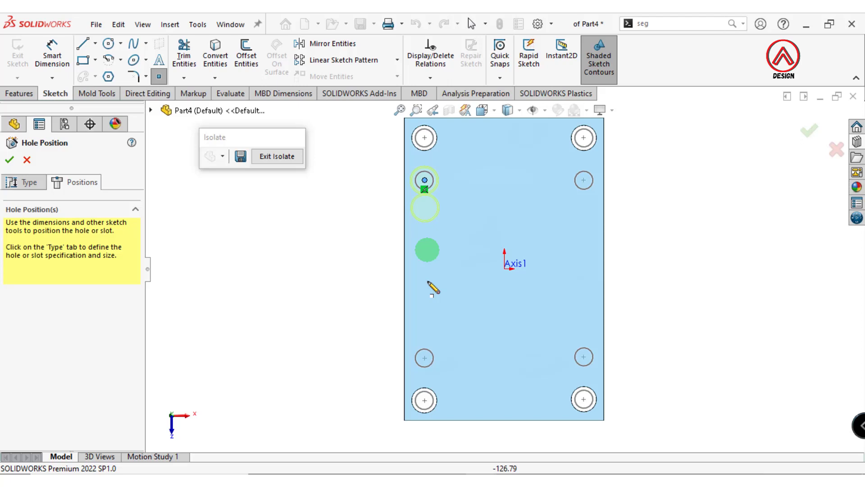
pyautogui.click(424, 358)
pyautogui.click(583, 180)
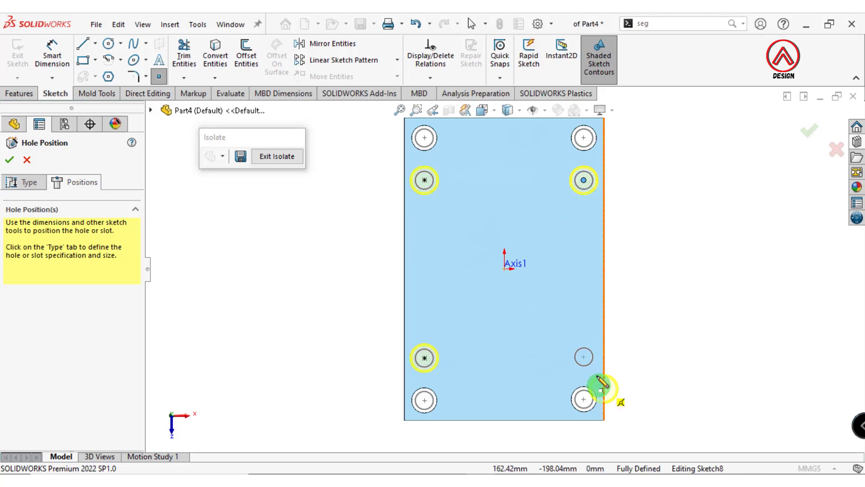
pyautogui.click(584, 357)
pyautogui.click(9, 159)
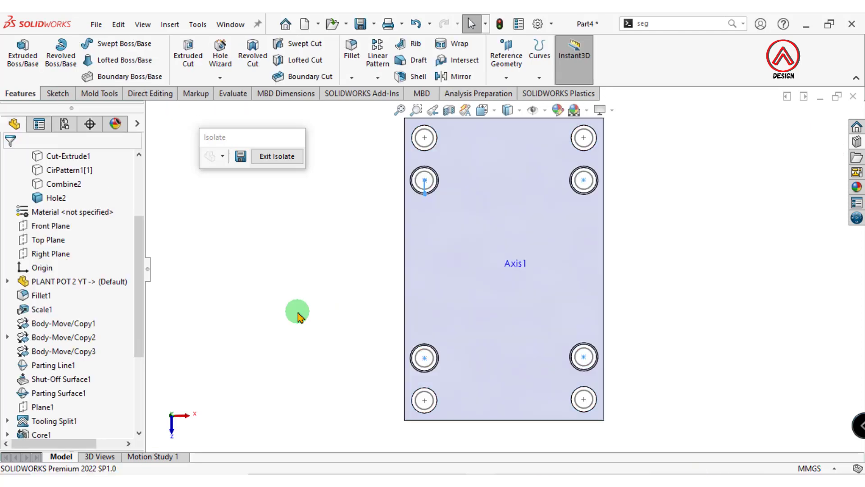
# Step: Show all hidden bodies again and orbit to the underside with both bores
pyautogui.scroll(2, 305, 311)
pyautogui.moveTo(425, 293)
pyautogui.mouseDown(button='middle')
pyautogui.moveTo(434, 144)
pyautogui.moveTo(434, 197)
pyautogui.moveTo(441, 164)
pyautogui.moveTo(409, 274)
pyautogui.moveTo(373, 110)
pyautogui.moveTo(409, 286)
pyautogui.moveTo(348, 160)
pyautogui.moveTo(348, 195)
pyautogui.moveTo(388, 306)
pyautogui.mouseUp(button='middle')
pyautogui.click(288, 155)
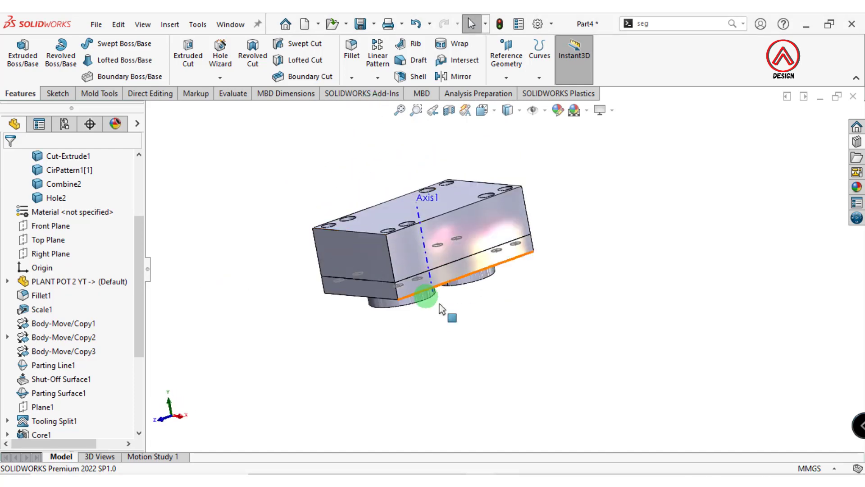
pyautogui.moveTo(478, 300)
pyautogui.mouseDown(button='middle')
pyautogui.moveTo(482, 276)
pyautogui.moveTo(458, 187)
pyautogui.moveTo(486, 199)
pyautogui.moveTo(420, 233)
pyautogui.moveTo(473, 293)
pyautogui.mouseUp(button='middle')
pyautogui.scroll(-2, 465, 269)
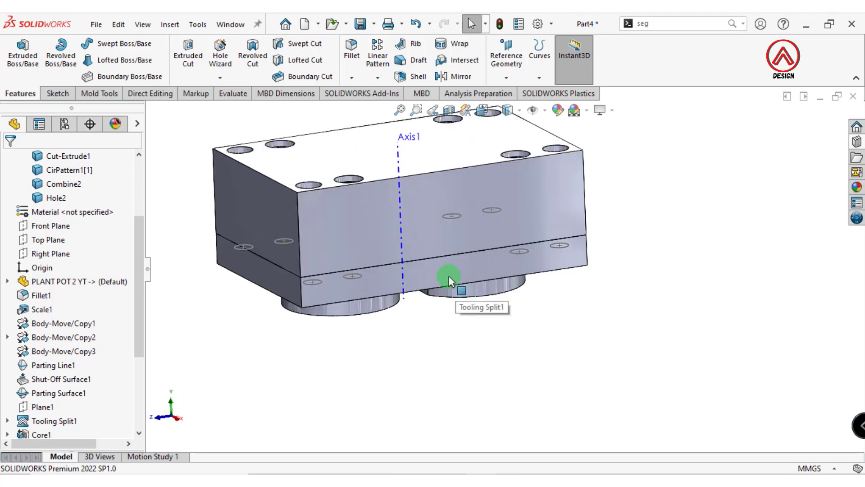
# Step: Isolate the lower plate, view its top face head-on and start a new hole there
pyautogui.rightClick(442, 267)
pyautogui.click(481, 426)
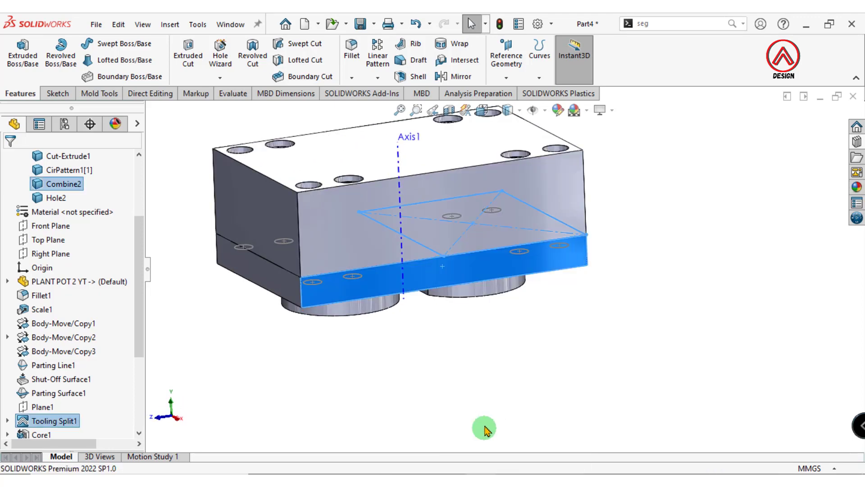
pyautogui.click(439, 247)
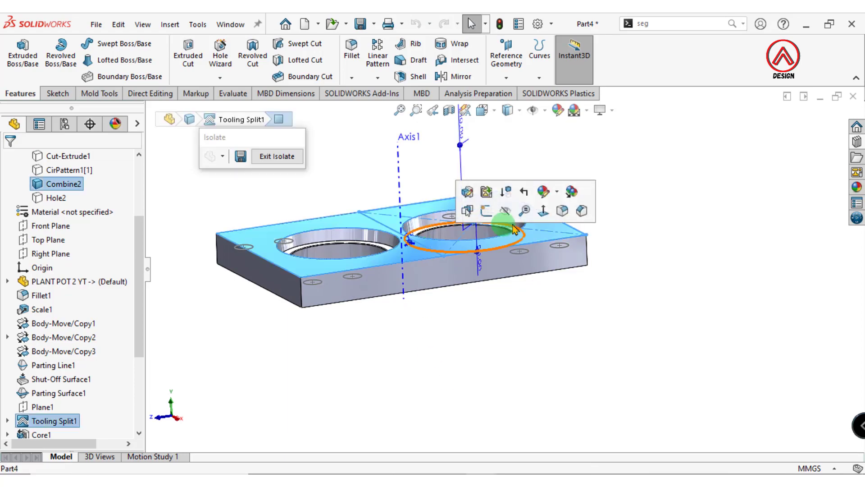
pyautogui.click(541, 210)
pyautogui.scroll(-2, 518, 203)
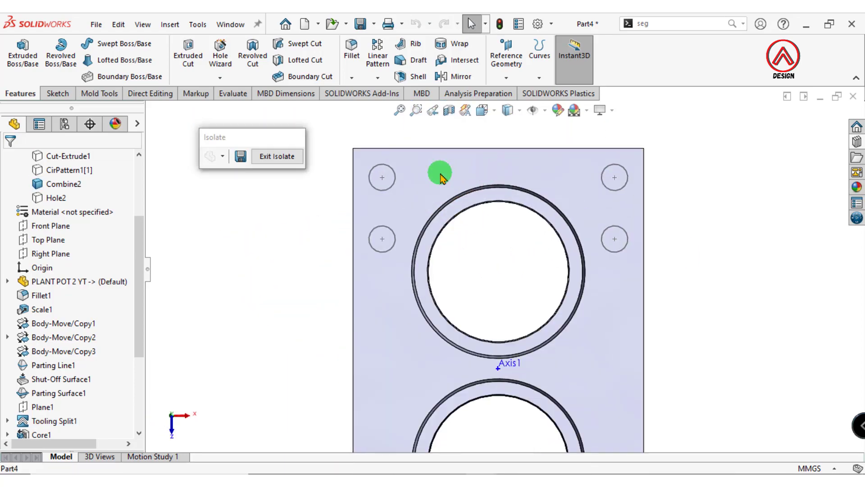
pyautogui.click(440, 174)
pyautogui.click(220, 54)
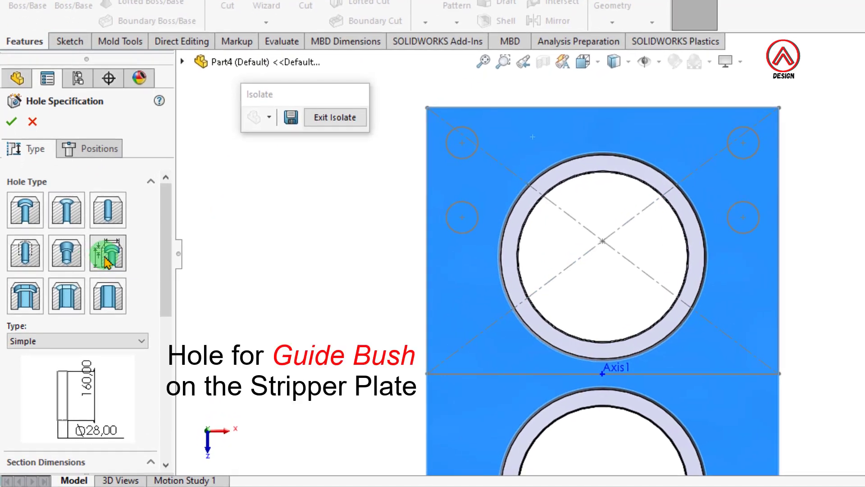
# Step: Make the new hole a Simple type, 42 mm diameter, Through All
pyautogui.click(108, 340)
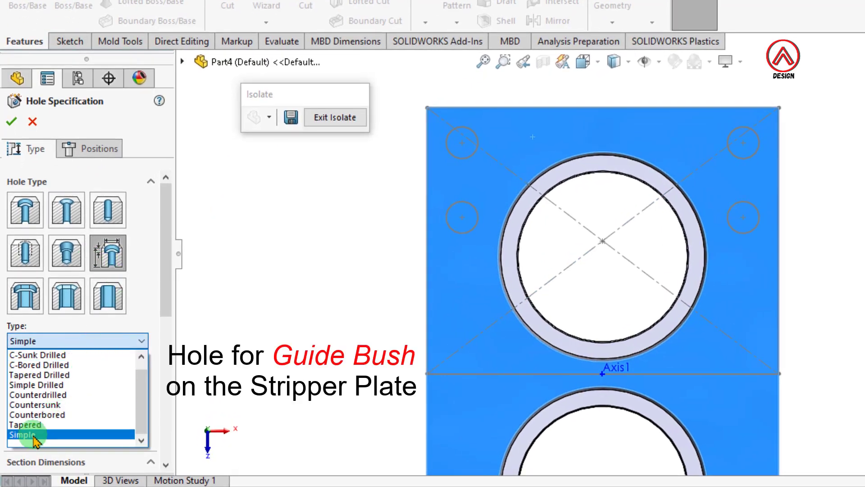
pyautogui.click(67, 433)
pyautogui.moveTo(164, 308); pyautogui.dragTo(165, 406)
pyautogui.click(23, 258)
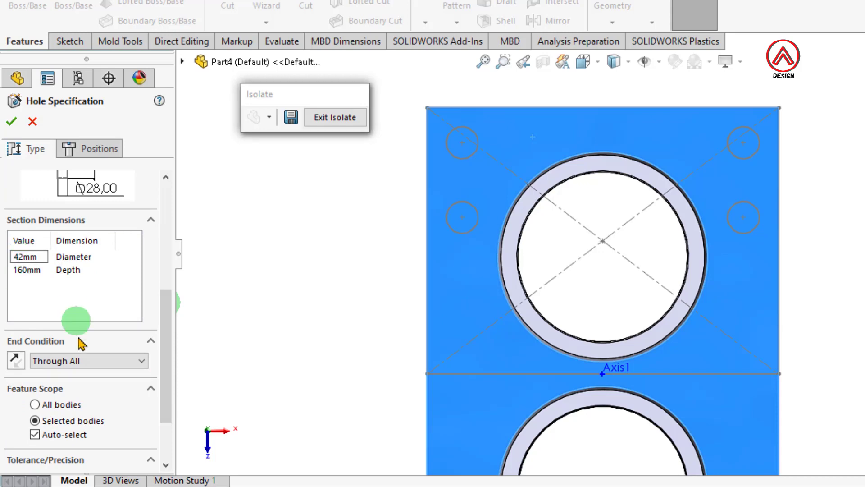
pyautogui.click(90, 149)
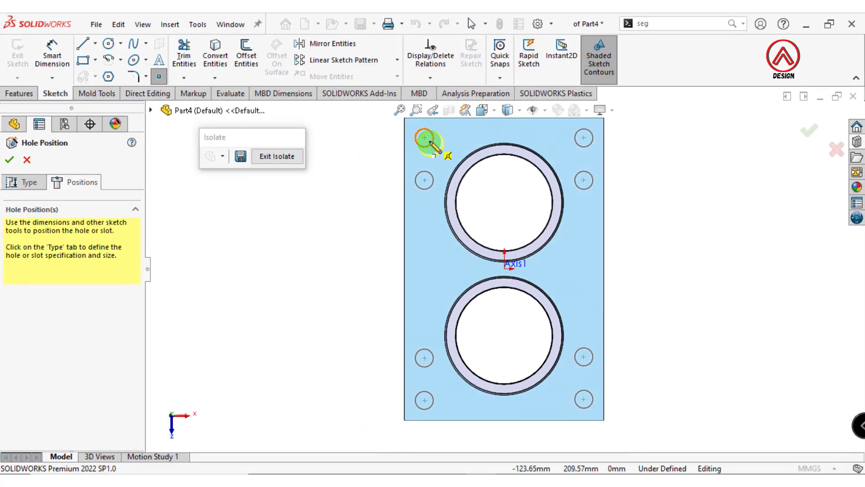
# Step: Place hole points at the small circle centres and create Hole3
pyautogui.click(424, 138)
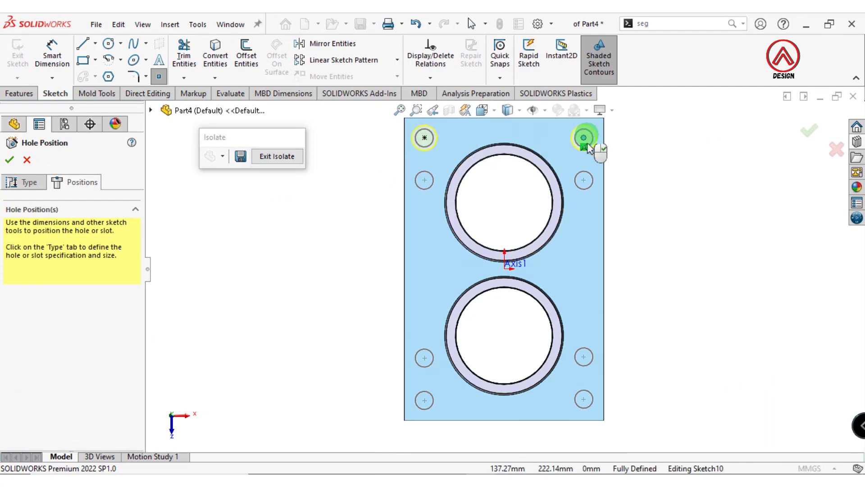
pyautogui.click(584, 180)
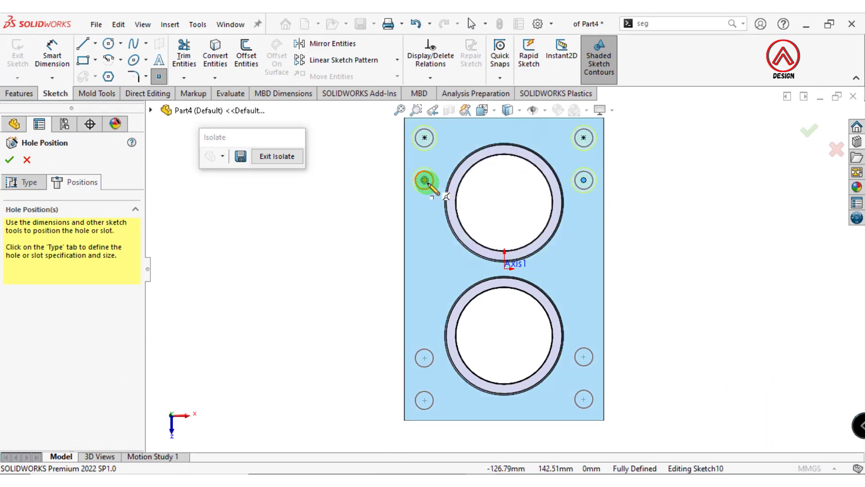
pyautogui.click(425, 180)
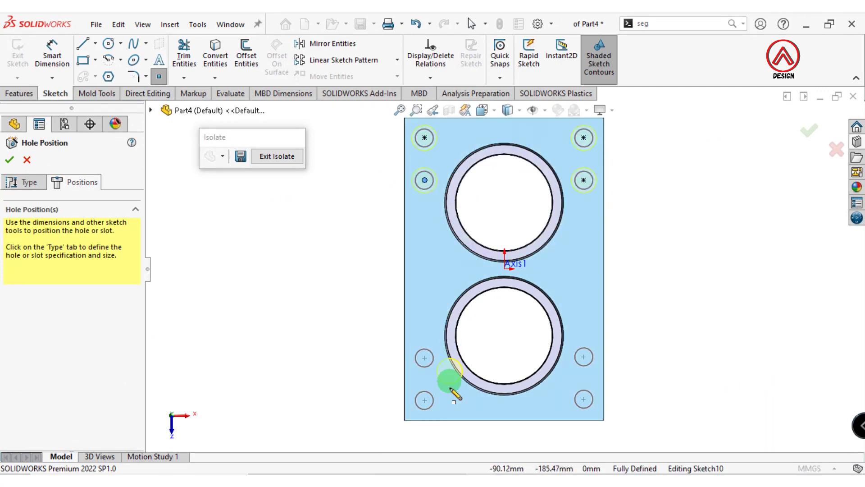
pyautogui.click(424, 400)
pyautogui.click(583, 357)
pyautogui.click(583, 399)
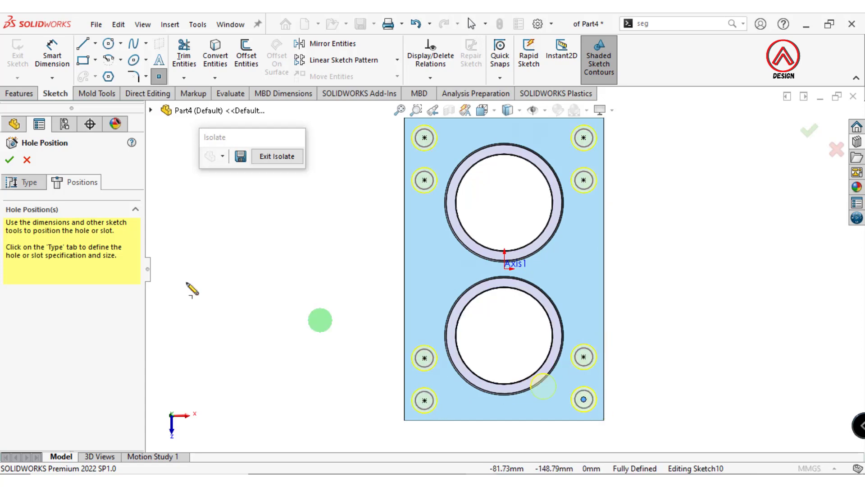
pyautogui.click(9, 159)
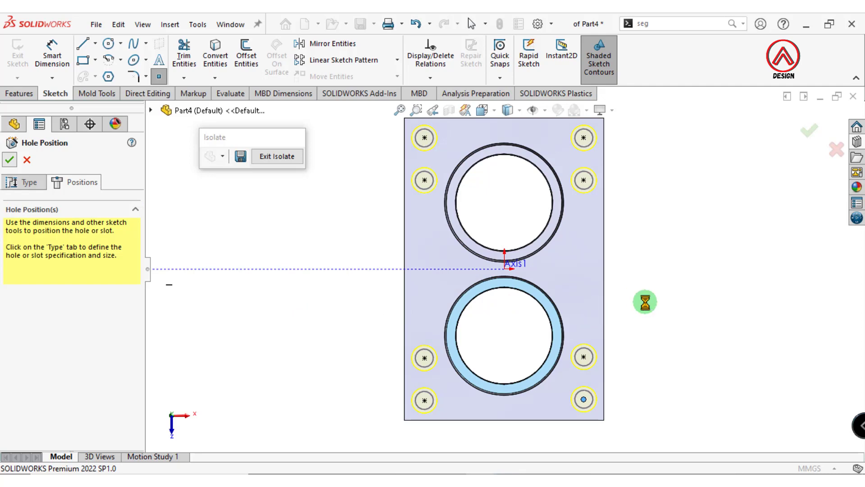
# Step: Show all bodies again, orbit to a side view and select the left pot body
pyautogui.scroll(3, 639, 299)
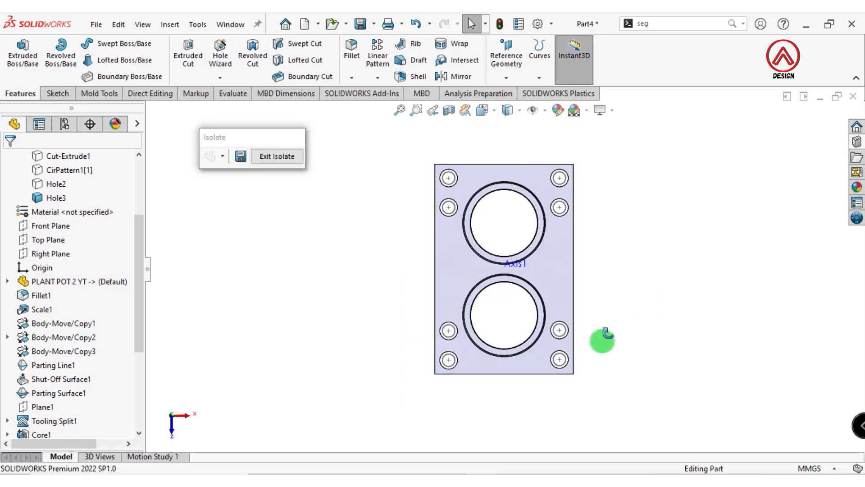
pyautogui.moveTo(602, 342)
pyautogui.mouseDown(button='middle')
pyautogui.moveTo(586, 178)
pyautogui.moveTo(583, 237)
pyautogui.mouseUp(button='middle')
pyautogui.click(277, 157)
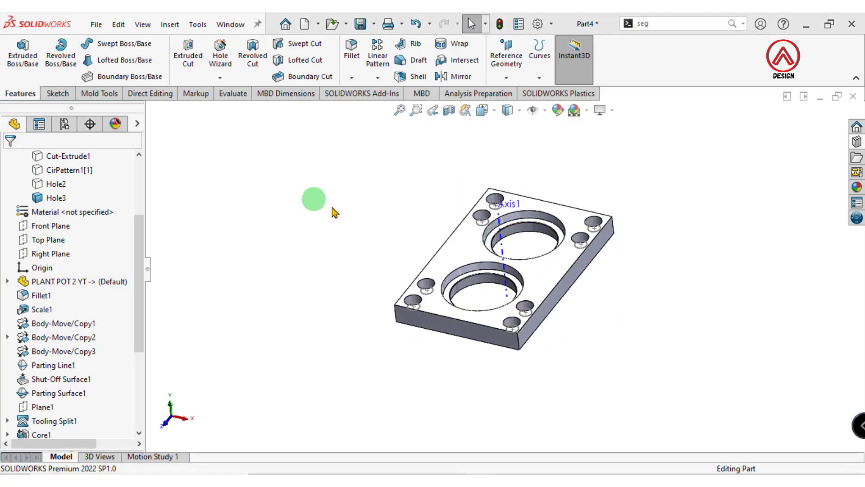
pyautogui.moveTo(570, 294)
pyautogui.mouseDown(button='middle')
pyautogui.moveTo(531, 179)
pyautogui.moveTo(517, 304)
pyautogui.mouseUp(button='middle')
pyautogui.scroll(-2, 517, 304)
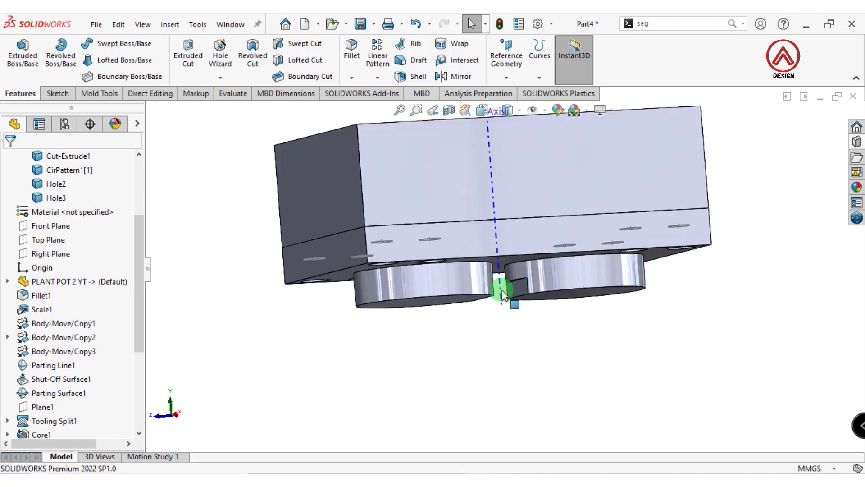
pyautogui.scroll(-2, 502, 290)
pyautogui.click(456, 278)
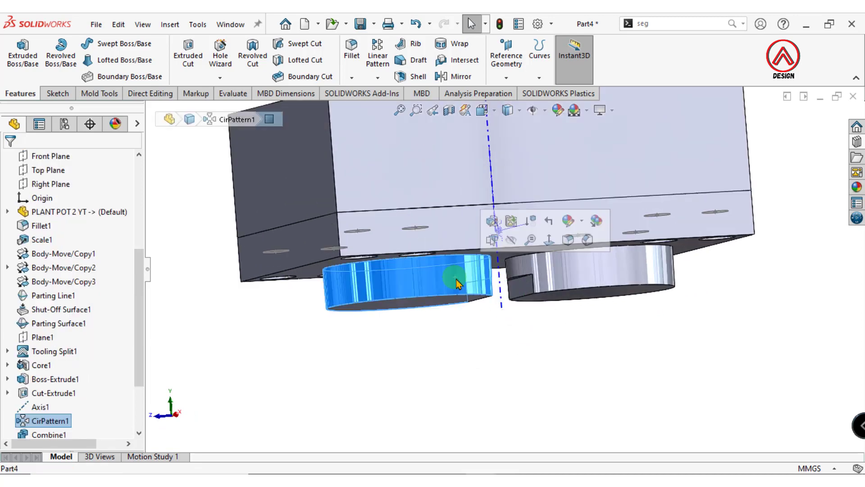
# Step: Isolate the two pot bodies and view them face-on with the top pot's face selected
pyautogui.keyDown('ctrl'); pyautogui.click(559, 278); pyautogui.keyUp('ctrl')
pyautogui.rightClick(556, 277)
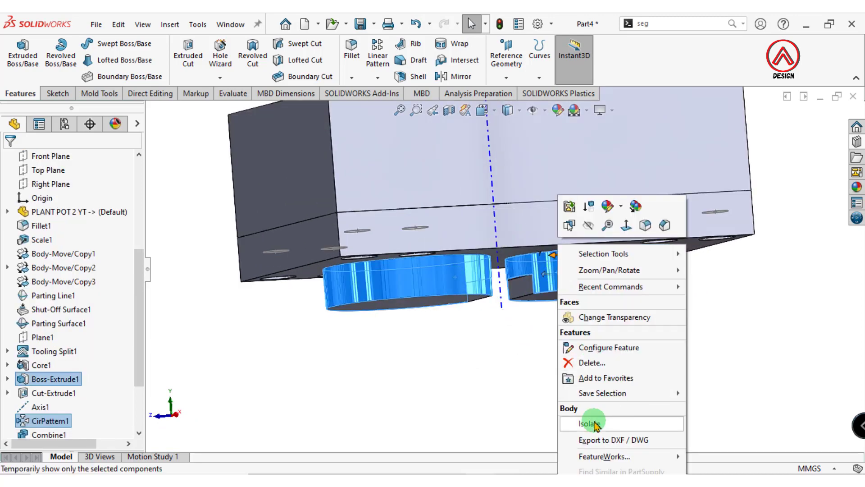
pyautogui.click(595, 424)
pyautogui.moveTo(531, 266); pyautogui.dragTo(581, 374, button='middle')
pyautogui.scroll(-2, 564, 227)
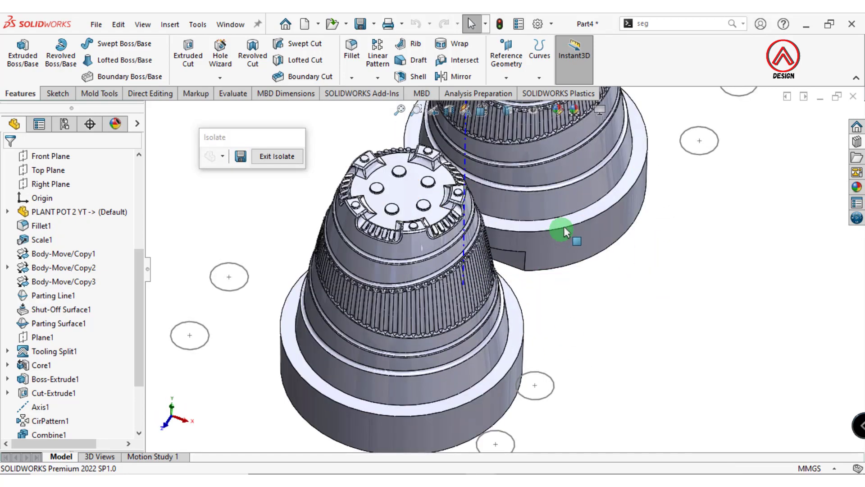
pyautogui.click(567, 219)
pyautogui.click(660, 185)
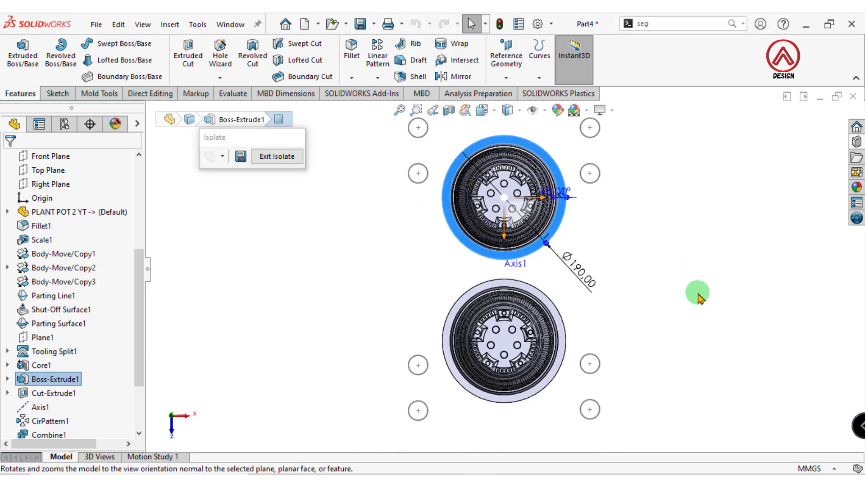
pyautogui.scroll(-2, 491, 256)
pyautogui.click(456, 242)
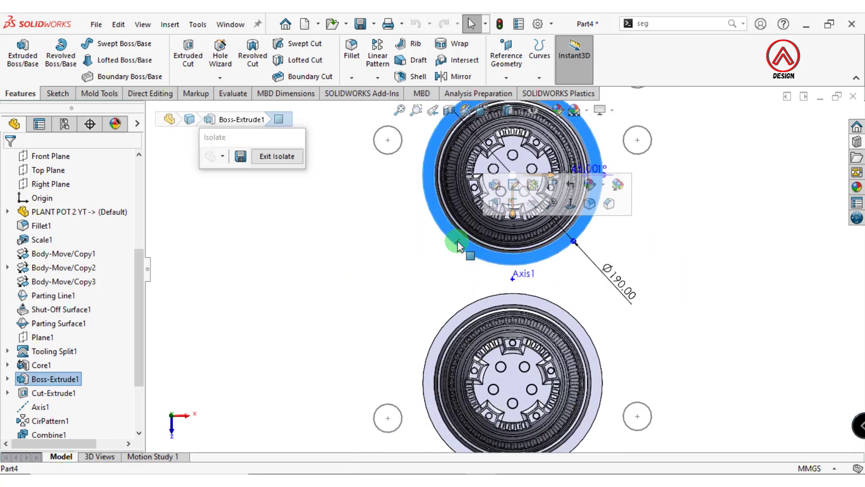
pyautogui.press('f')
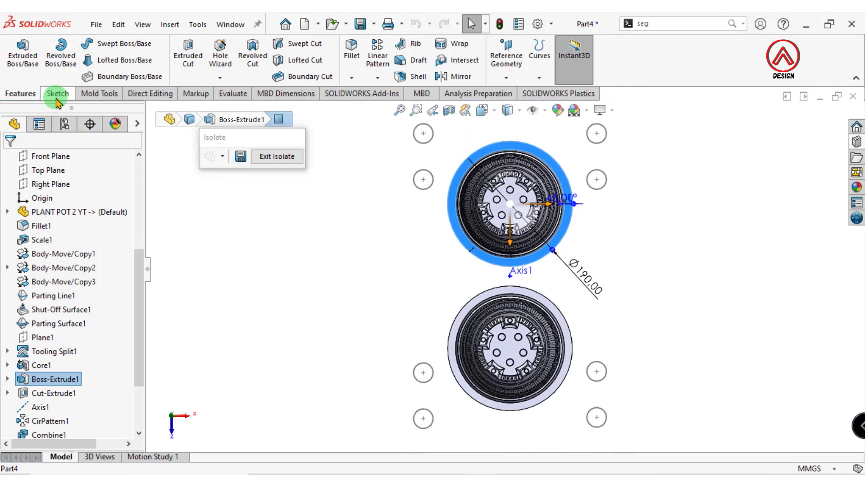
# Step: Sketch a centre rectangle from the origin enclosing both pots
pyautogui.click(57, 94)
pyautogui.click(83, 61)
pyautogui.click(95, 60)
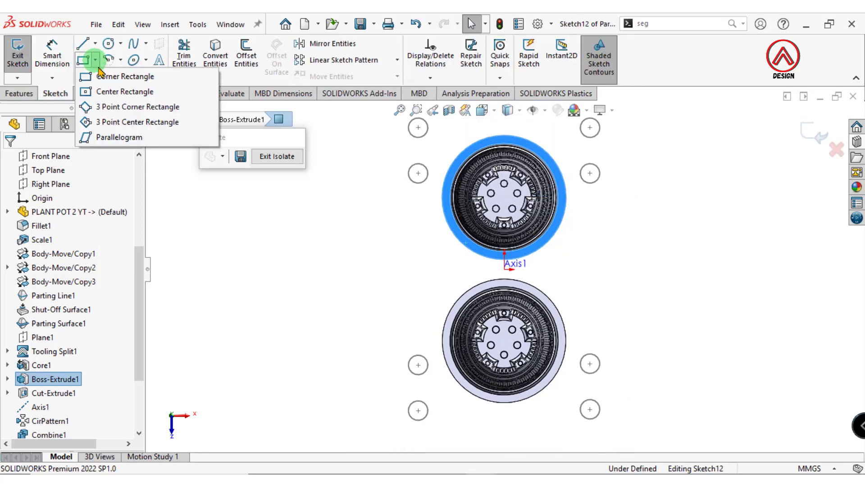
pyautogui.click(105, 95)
pyautogui.click(504, 269)
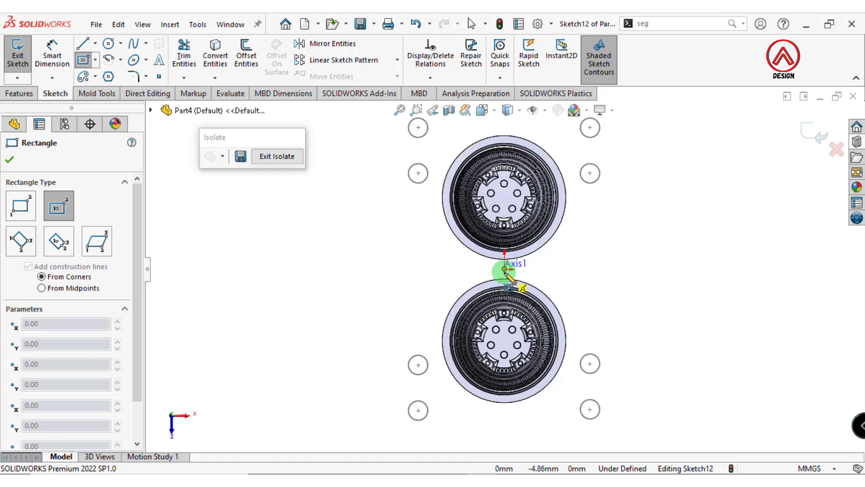
pyautogui.scroll(2, 547, 234)
pyautogui.scroll(1, 549, 194)
pyautogui.click(546, 198)
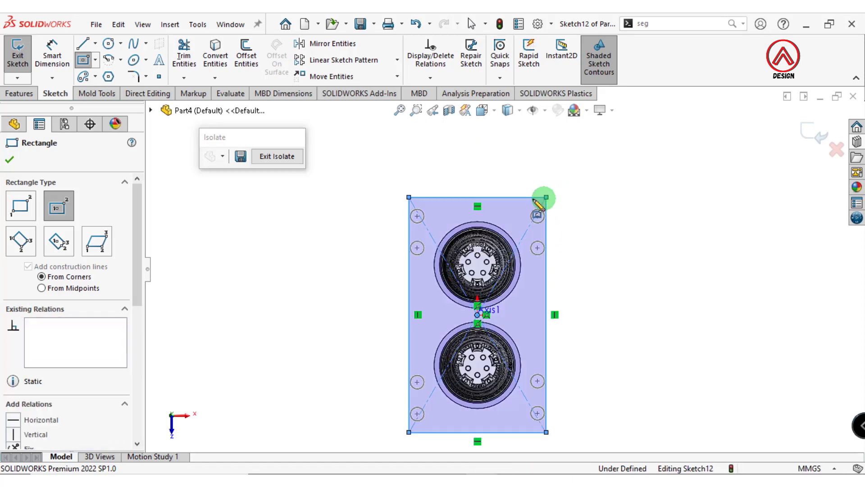
pyautogui.click(52, 56)
# Step: Dimension the rectangle 330 mm wide and 500 mm tall
pyautogui.click(462, 197)
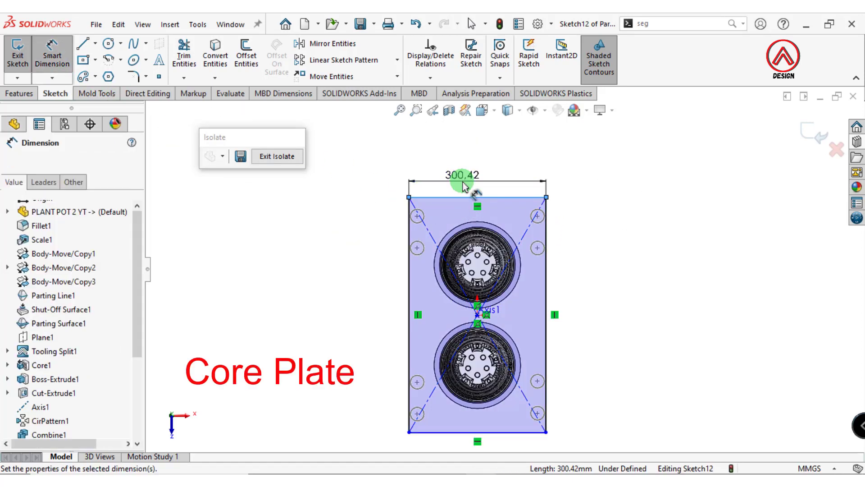
pyautogui.write('330')
pyautogui.press('Return')
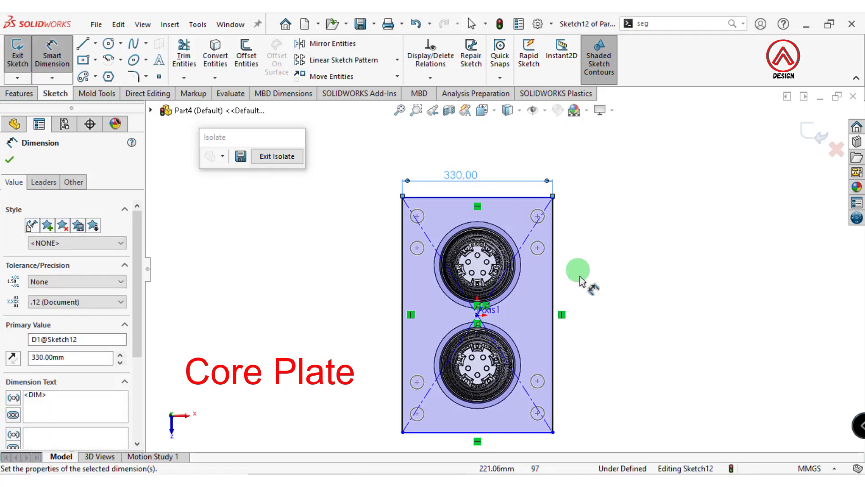
pyautogui.click(554, 296)
pyautogui.click(604, 320)
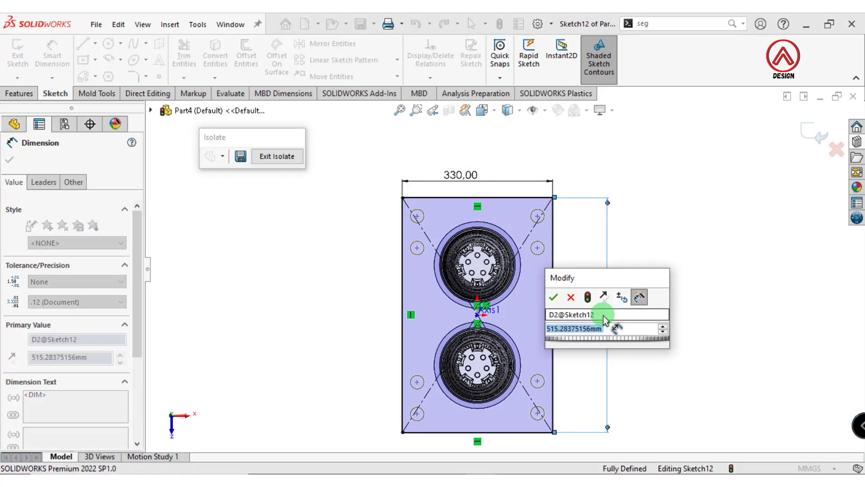
pyautogui.write('500')
pyautogui.press('Return')
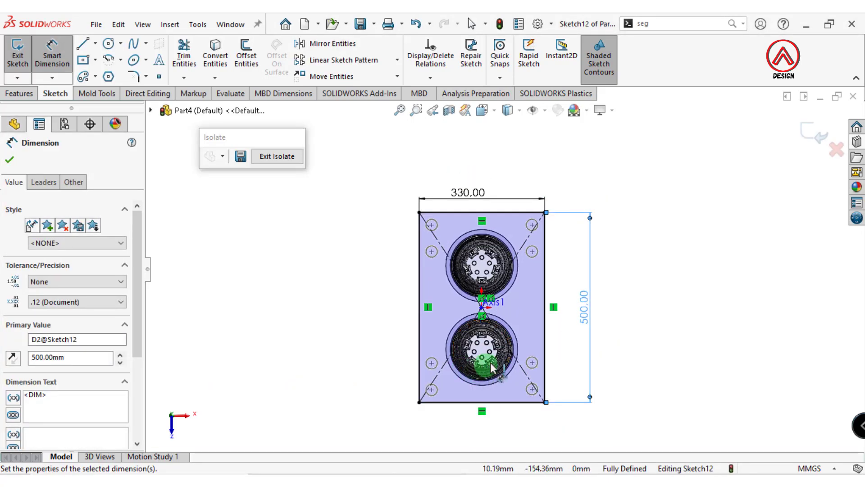
pyautogui.moveTo(473, 353); pyautogui.dragTo(321, 226, button='middle')
# Step: Extrude the rectangle reversed, Blind 80 mm, as a separate unmerged body
pyautogui.click(20, 94)
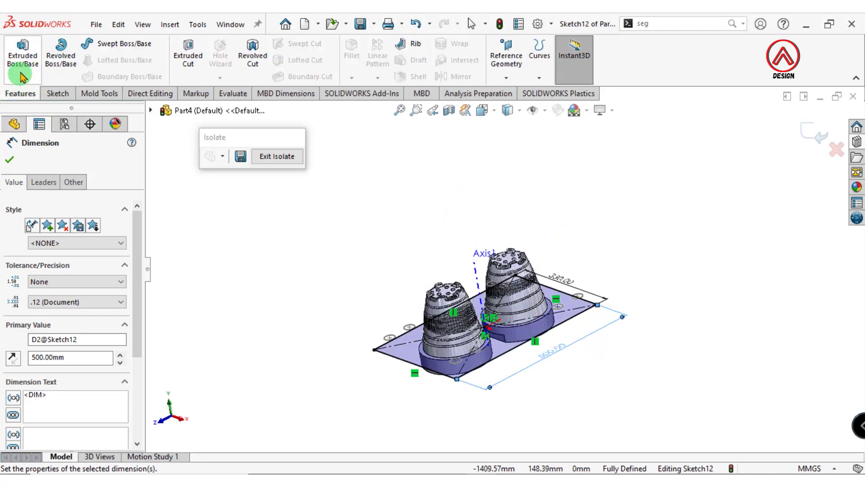
pyautogui.click(22, 53)
pyautogui.click(13, 235)
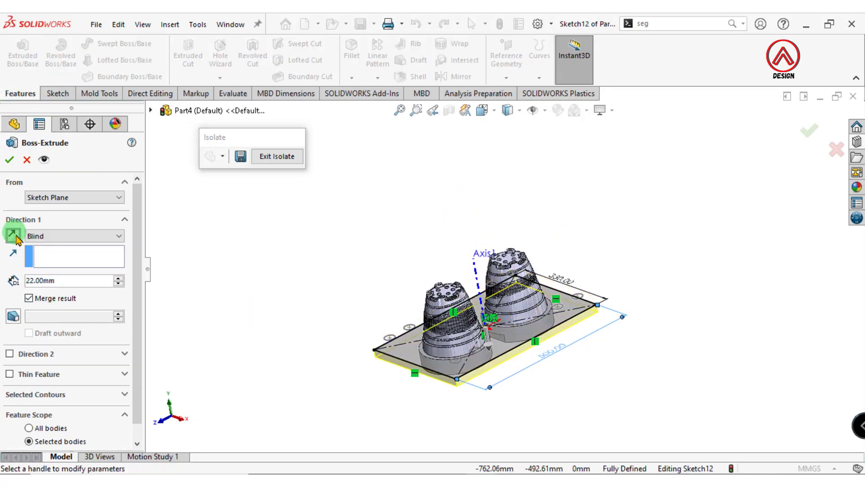
pyautogui.click(43, 238)
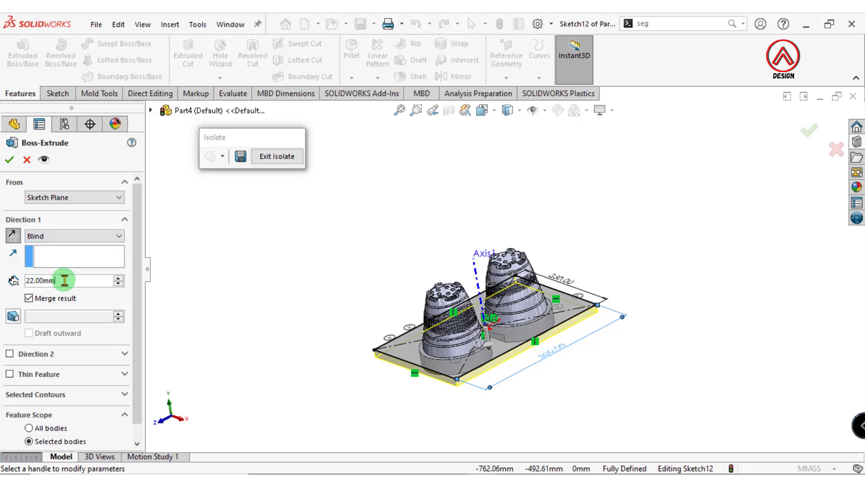
pyautogui.doubleClick(64, 279)
pyautogui.write('80')
pyautogui.press('Return')
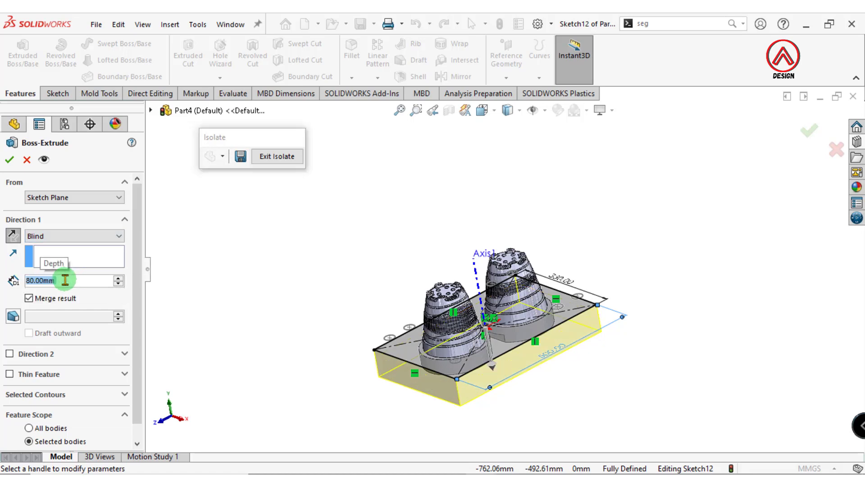
pyautogui.click(30, 298)
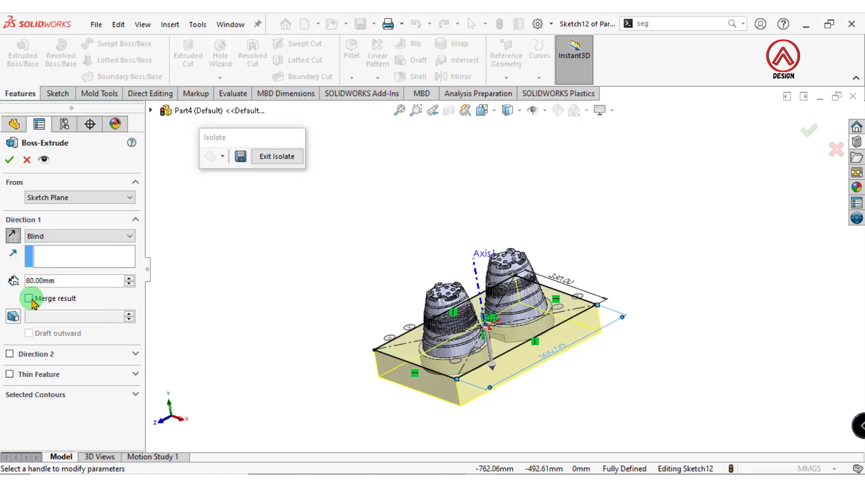
pyautogui.click(9, 160)
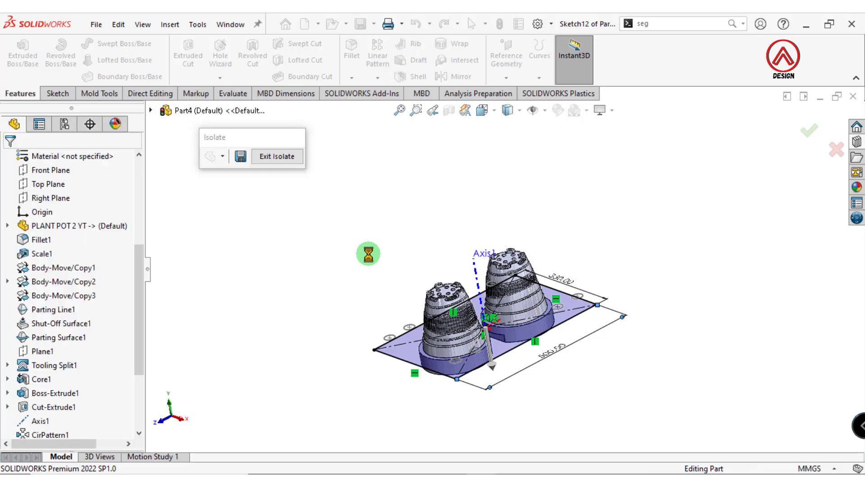
# Step: View the new plate's top face head-on and start a hole on it
pyautogui.scroll(-3, 528, 345)
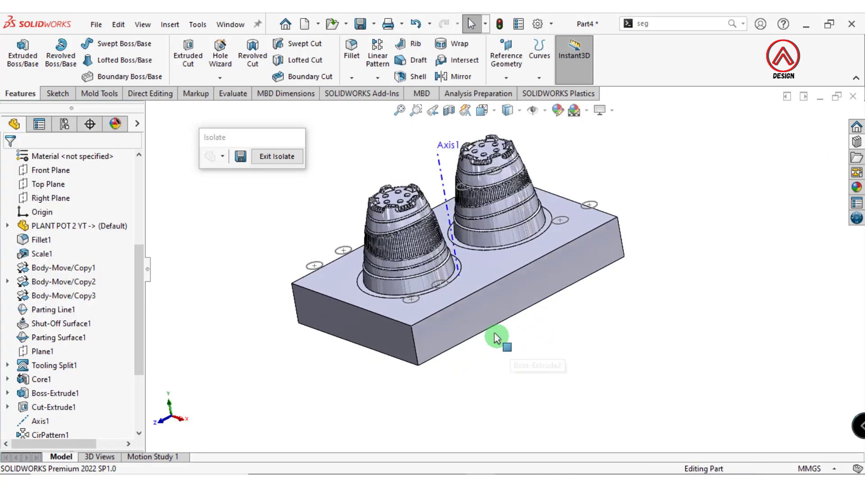
pyautogui.moveTo(498, 337)
pyautogui.mouseDown(button='middle')
pyautogui.moveTo(392, 290)
pyautogui.moveTo(444, 287)
pyautogui.moveTo(432, 294)
pyautogui.mouseUp(button='middle')
pyautogui.click(438, 299)
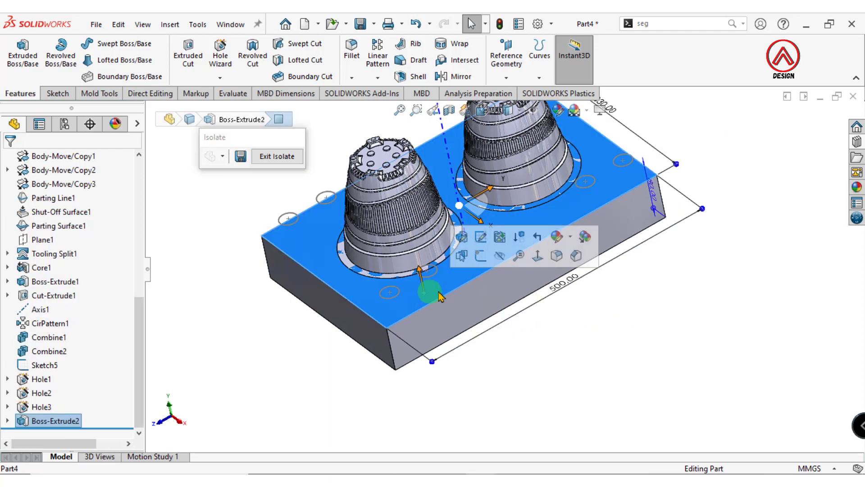
pyautogui.click(537, 305)
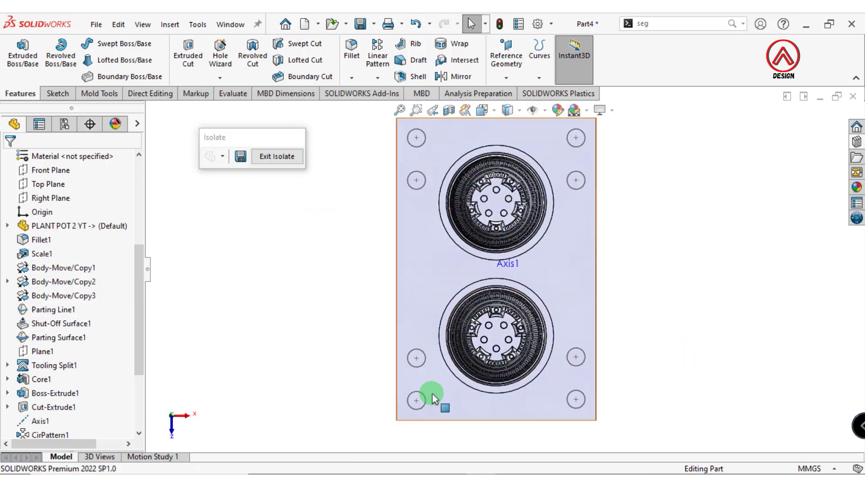
pyautogui.click(438, 397)
pyautogui.click(226, 65)
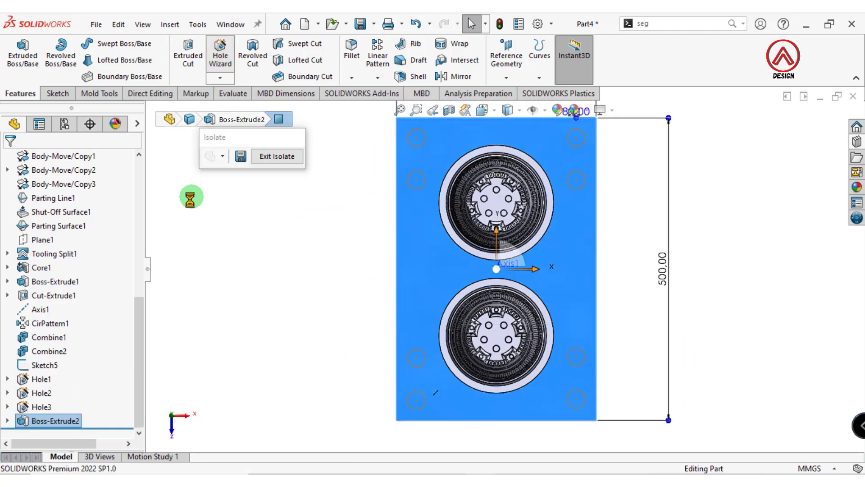
# Step: Cut Ø34 mm Through All simple holes at the four corner points of the 80 mm plate
pyautogui.click(95, 265)
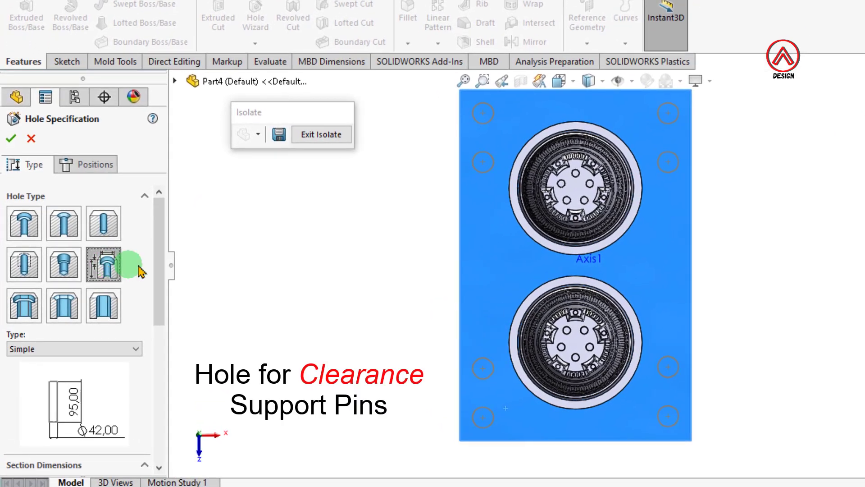
pyautogui.moveTo(157, 270); pyautogui.dragTo(151, 377)
pyautogui.click(22, 270)
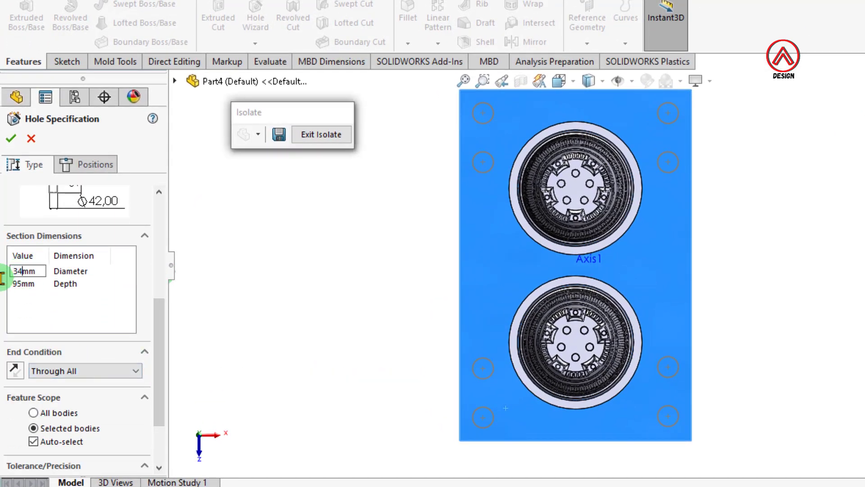
pyautogui.click(82, 165)
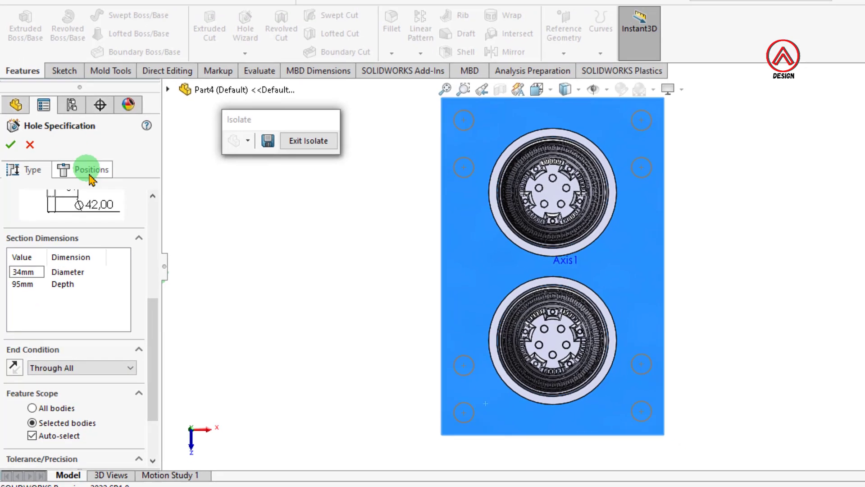
pyautogui.click(416, 400)
pyautogui.click(416, 400)
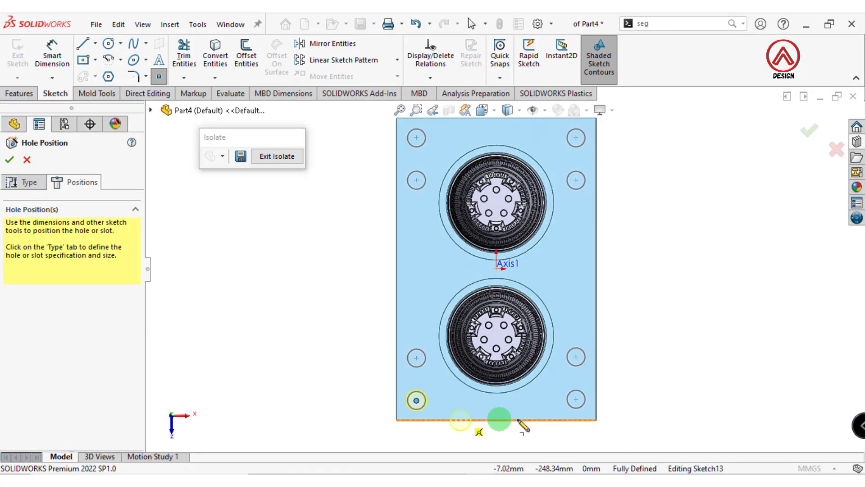
pyautogui.click(577, 399)
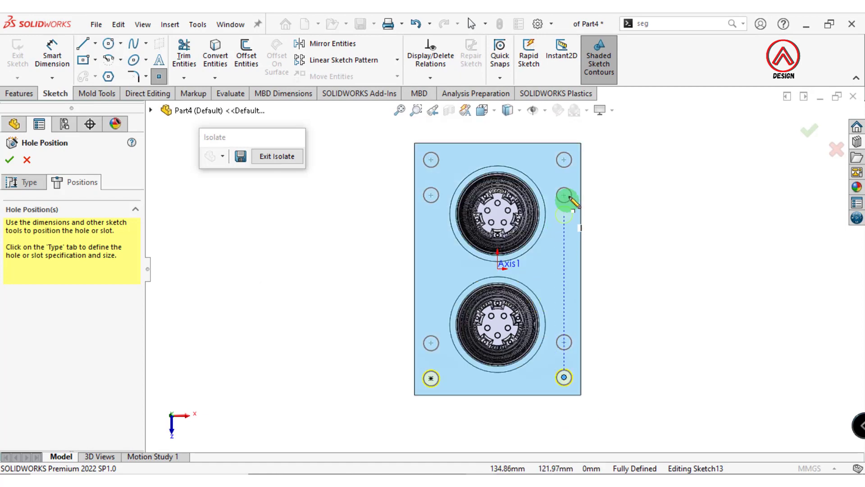
pyautogui.click(564, 160)
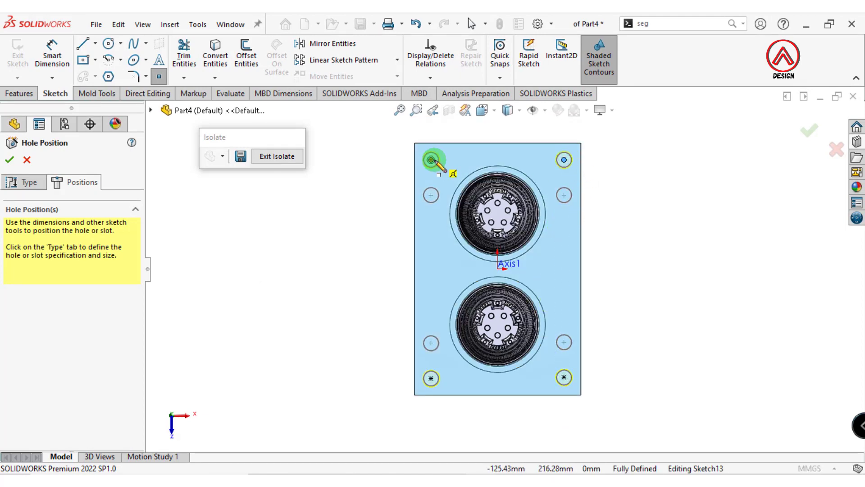
pyautogui.click(431, 159)
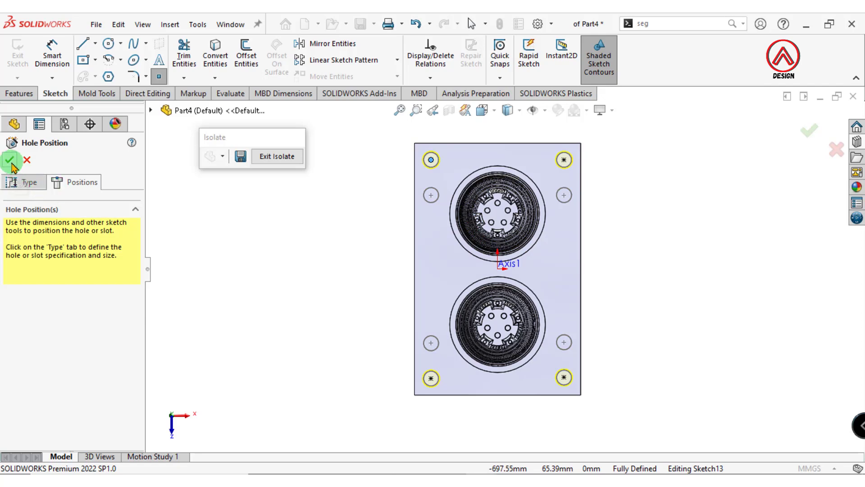
pyautogui.click(10, 160)
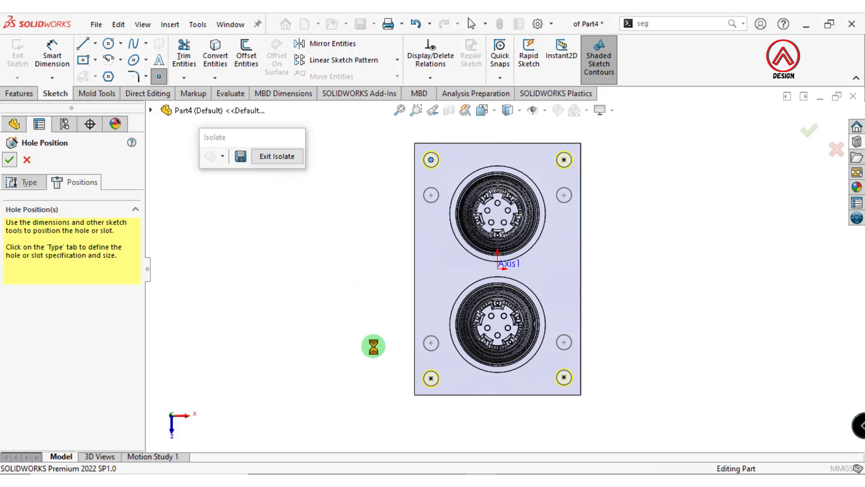
pyautogui.moveTo(526, 344)
pyautogui.mouseDown(button='middle')
pyautogui.moveTo(522, 265)
pyautogui.moveTo(604, 341)
pyautogui.moveTo(469, 312)
pyautogui.mouseUp(button='middle')
# Step: Start a legacy counterbored Hole Wizard hole on the plate's underside, viewed normal to it
pyautogui.click(684, 337)
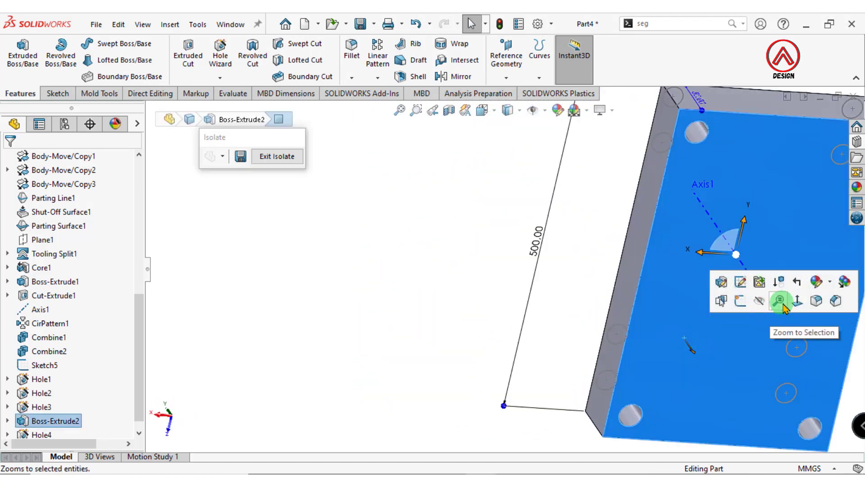
pyautogui.click(798, 301)
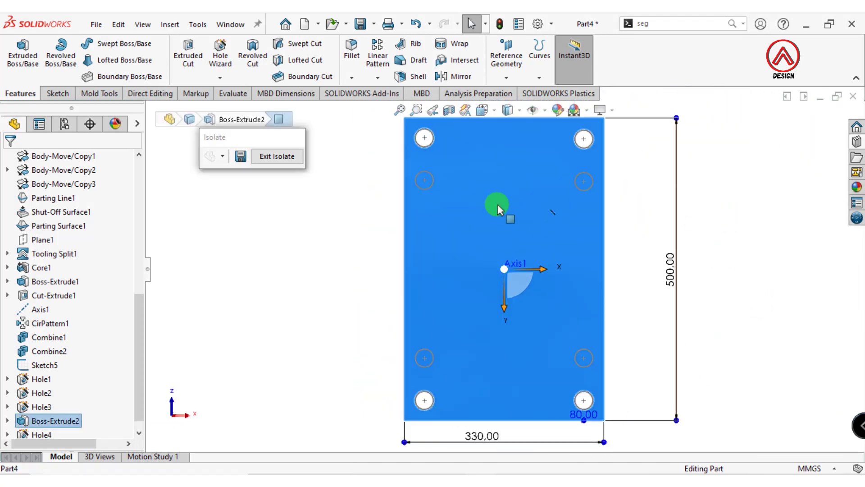
pyautogui.click(221, 53)
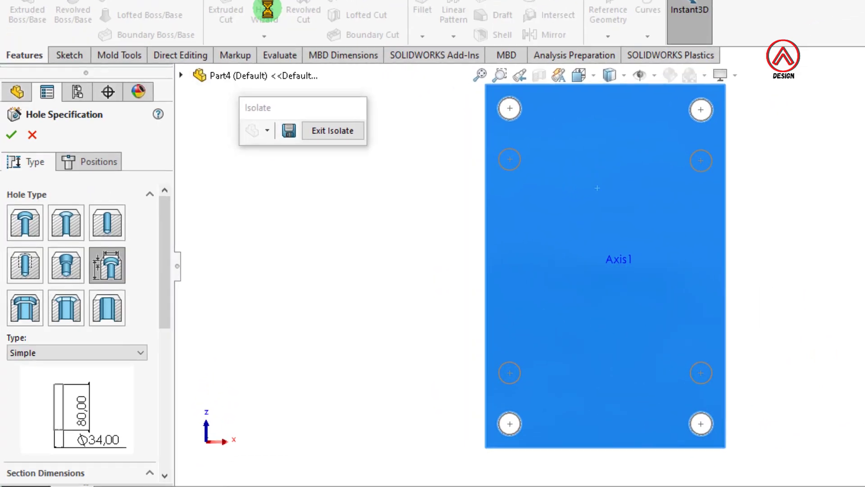
pyautogui.click(112, 279)
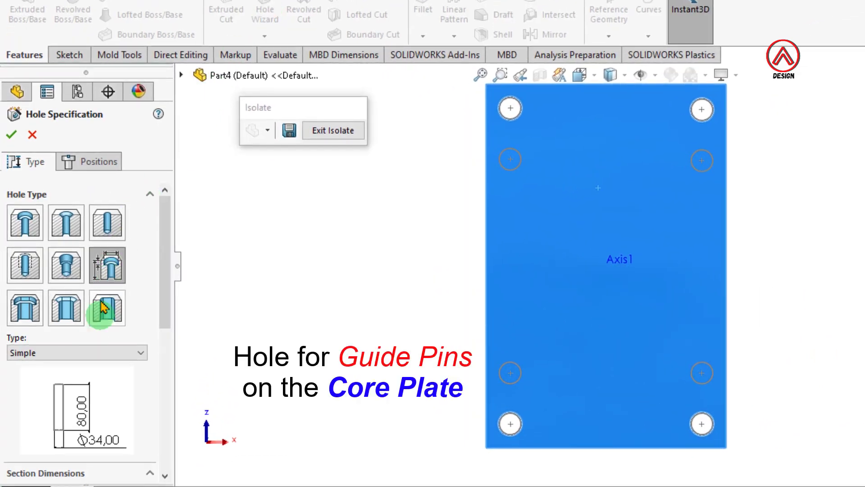
pyautogui.click(87, 352)
pyautogui.click(64, 426)
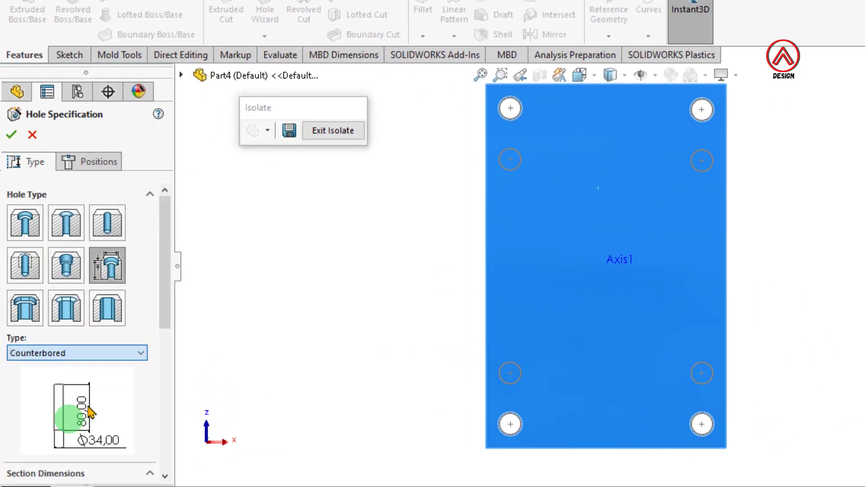
# Step: Set hole diameter 30 mm, counterbore diameter 35 mm and counterbore depth 8 mm, Through All
pyautogui.moveTo(164, 319); pyautogui.dragTo(156, 419)
pyautogui.click(19, 288)
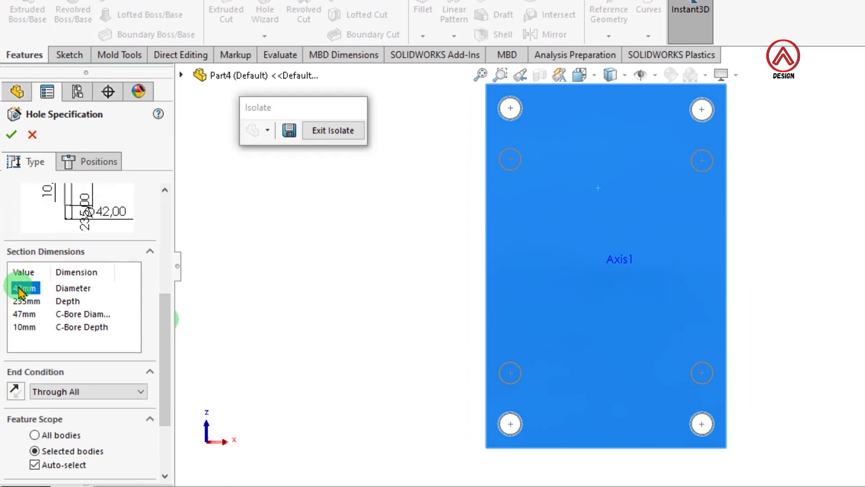
pyautogui.moveTo(26, 287); pyautogui.dragTo(8, 288)
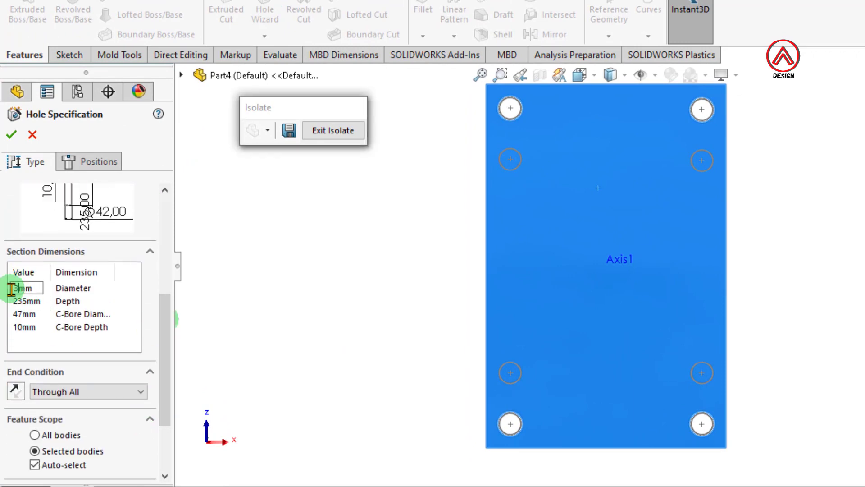
pyautogui.click(15, 331)
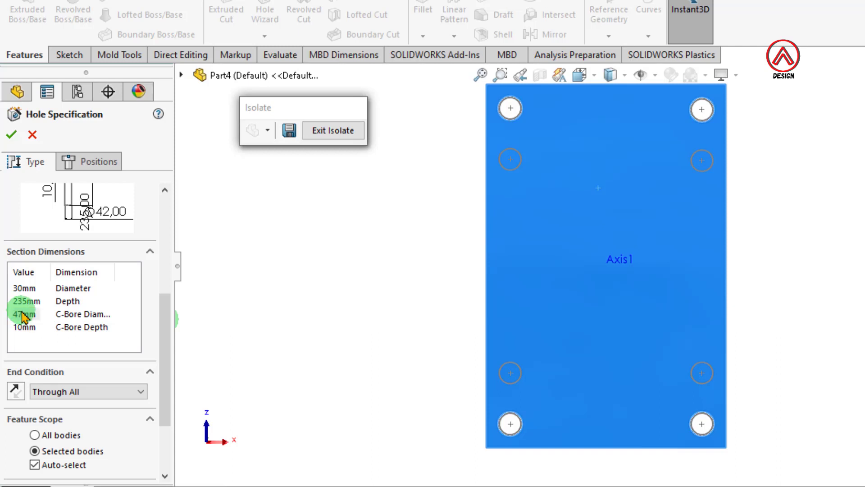
pyautogui.click(24, 314)
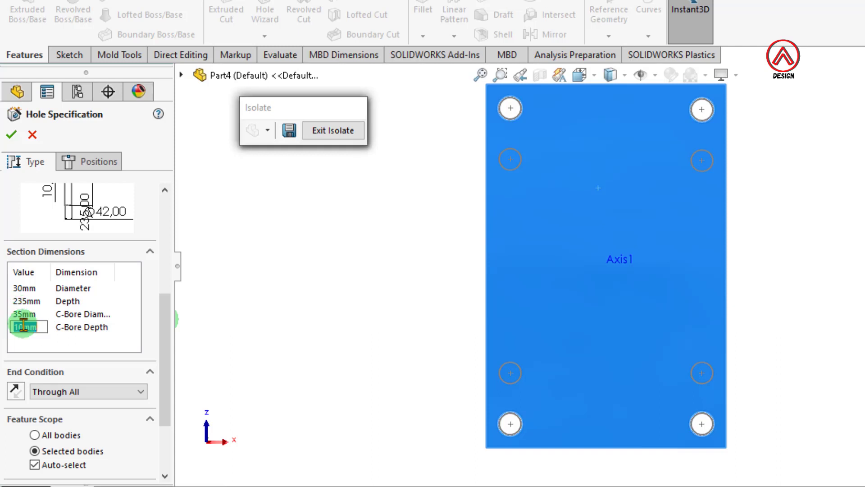
pyautogui.moveTo(24, 325); pyautogui.dragTo(13, 331)
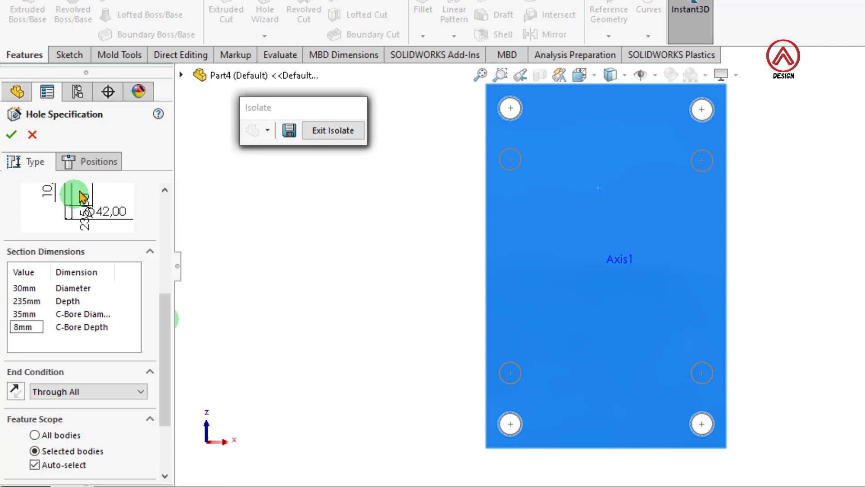
# Step: Place the counterbored holes at the inner circle positions, then hide the placement sketch
pyautogui.click(88, 161)
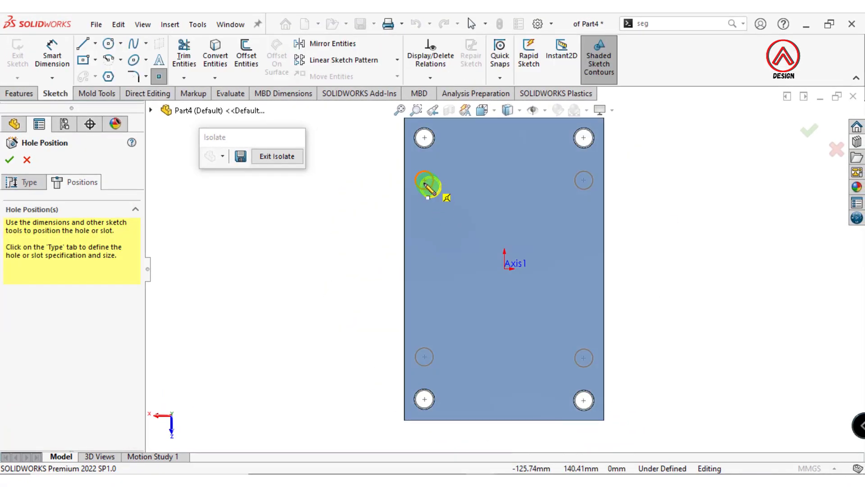
pyautogui.click(424, 181)
pyautogui.click(584, 181)
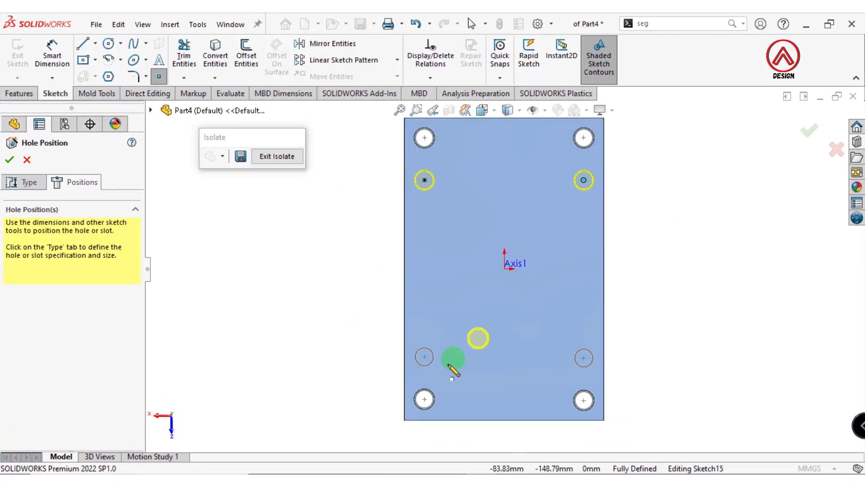
pyautogui.click(584, 358)
pyautogui.click(10, 161)
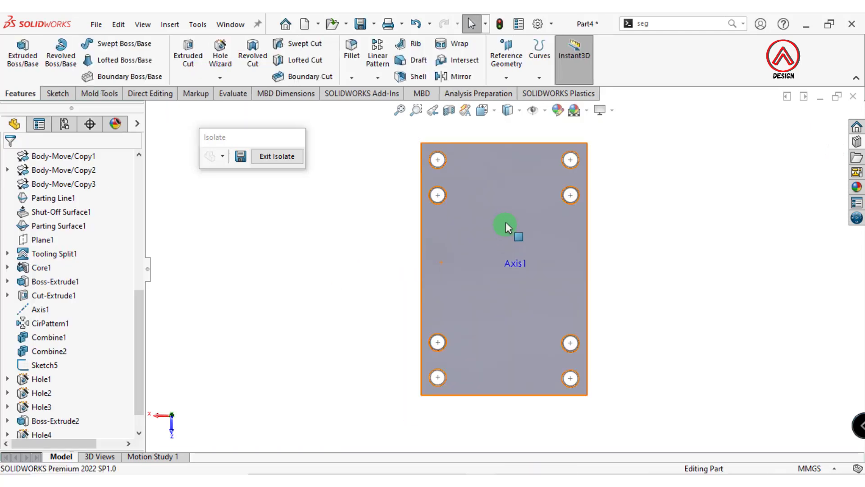
pyautogui.moveTo(505, 226)
pyautogui.mouseDown(button='middle')
pyautogui.moveTo(579, 304)
pyautogui.moveTo(643, 306)
pyautogui.moveTo(651, 235)
pyautogui.mouseUp(button='middle')
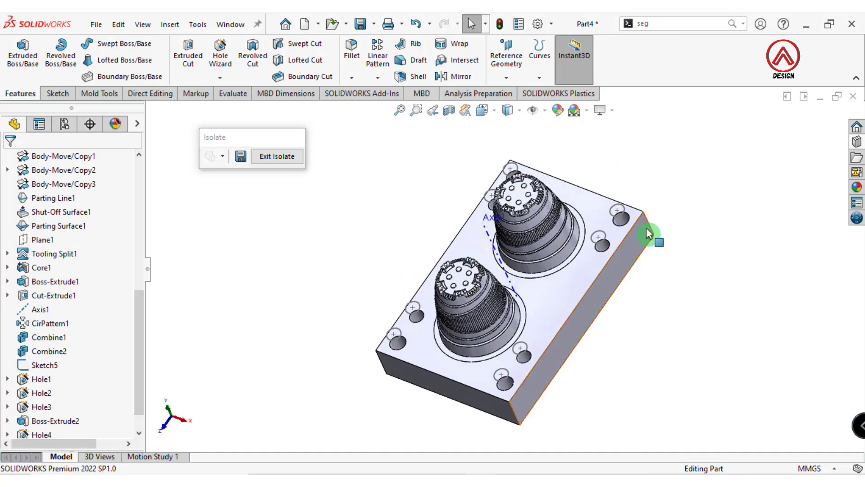
pyautogui.click(626, 210)
pyautogui.click(687, 170)
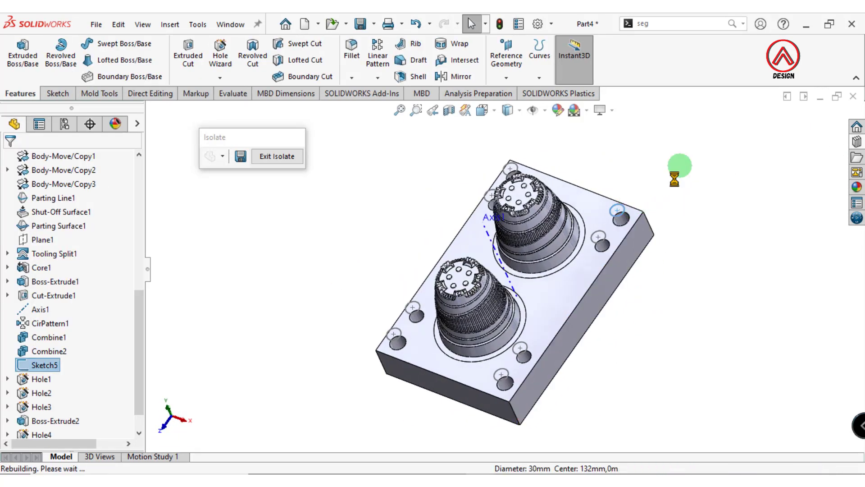
# Step: Show Sketch3, the Ø190 circle under Boss-Extrude1, looking straight down at the top face
pyautogui.click(589, 261)
pyautogui.click(702, 223)
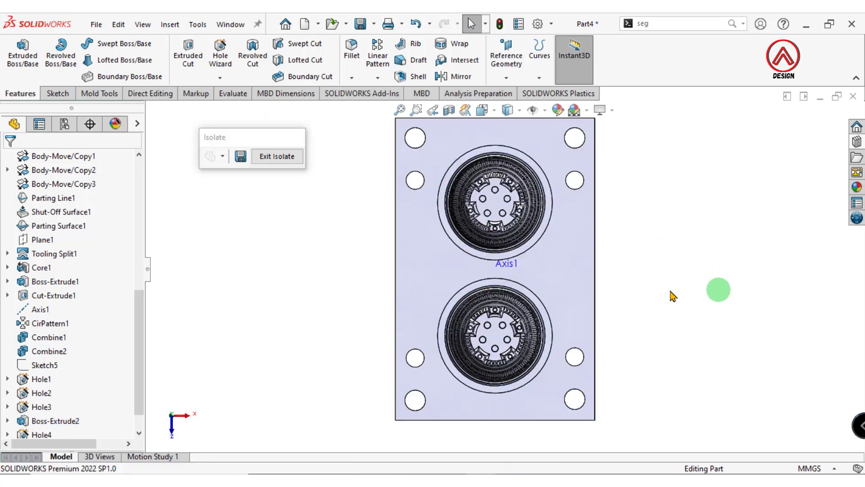
pyautogui.click(557, 275)
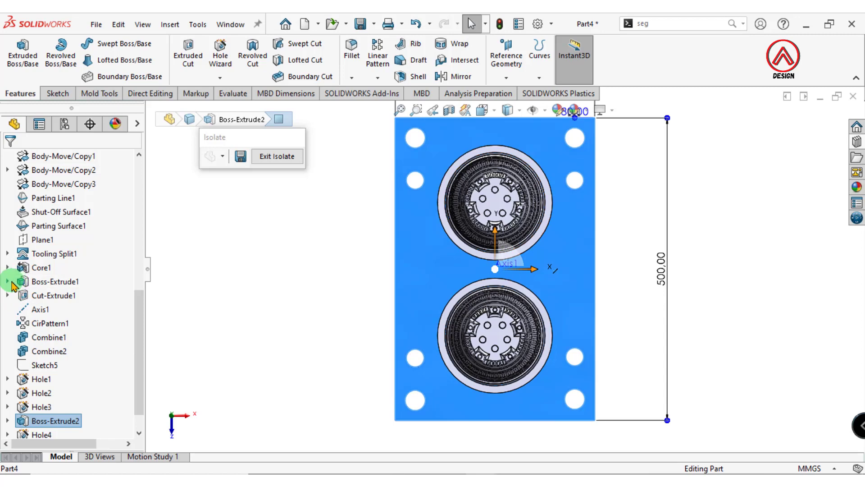
pyautogui.click(8, 282)
pyautogui.click(50, 295)
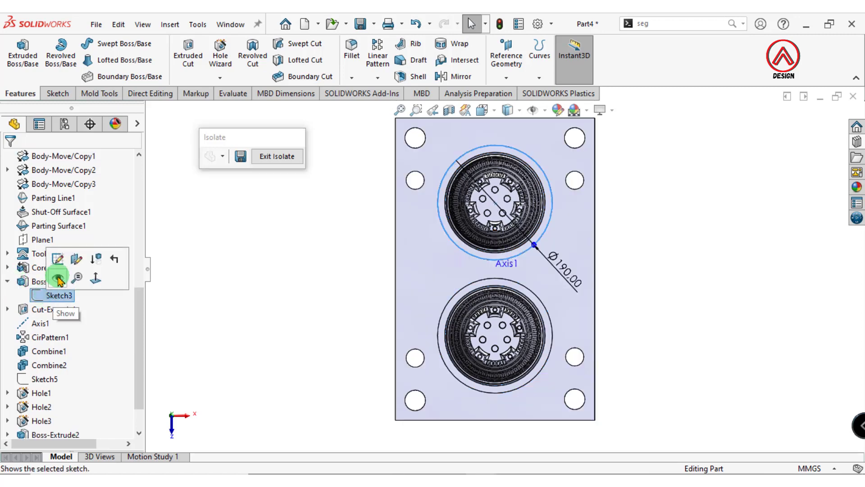
pyautogui.click(59, 279)
pyautogui.click(285, 257)
# Step: Hide both the right and left core bodies
pyautogui.scroll(1, 584, 266)
pyautogui.scroll(-2, 546, 266)
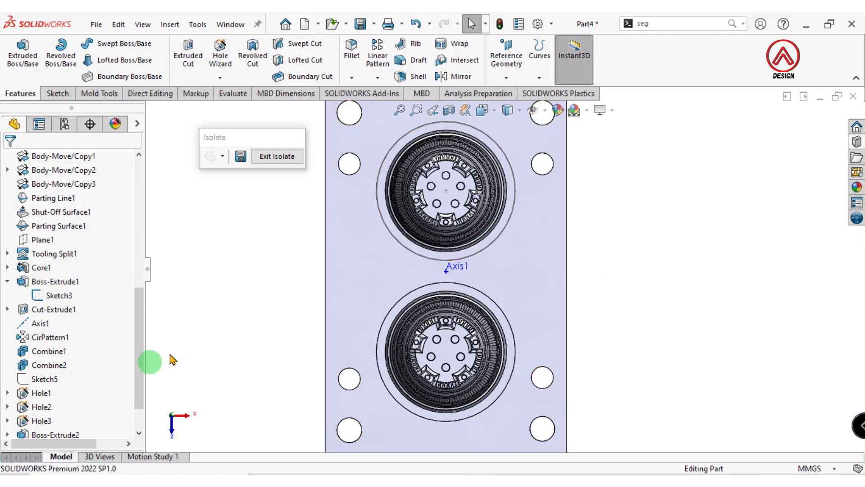
pyautogui.rightClick(522, 291)
pyautogui.click(280, 280)
pyautogui.moveTo(279, 280)
pyautogui.mouseDown(button='middle')
pyautogui.moveTo(517, 187)
pyautogui.moveTo(518, 238)
pyautogui.mouseUp(button='middle')
pyautogui.click(517, 236)
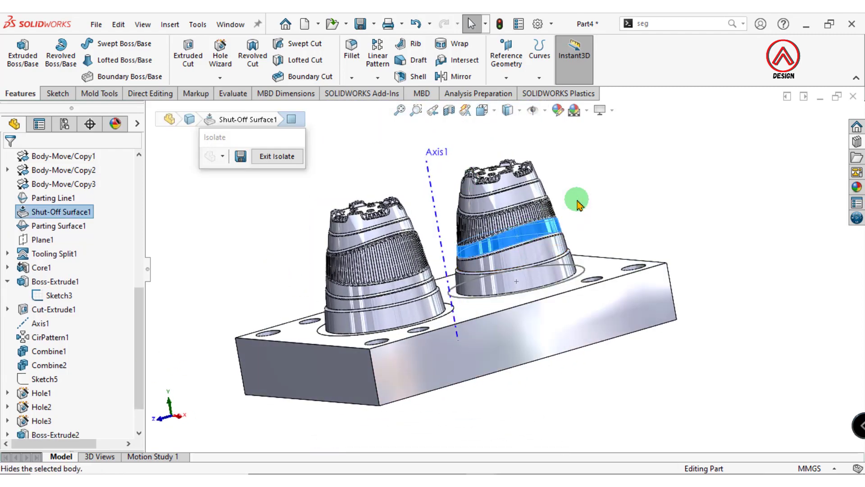
pyautogui.click(422, 208)
pyautogui.click(451, 186)
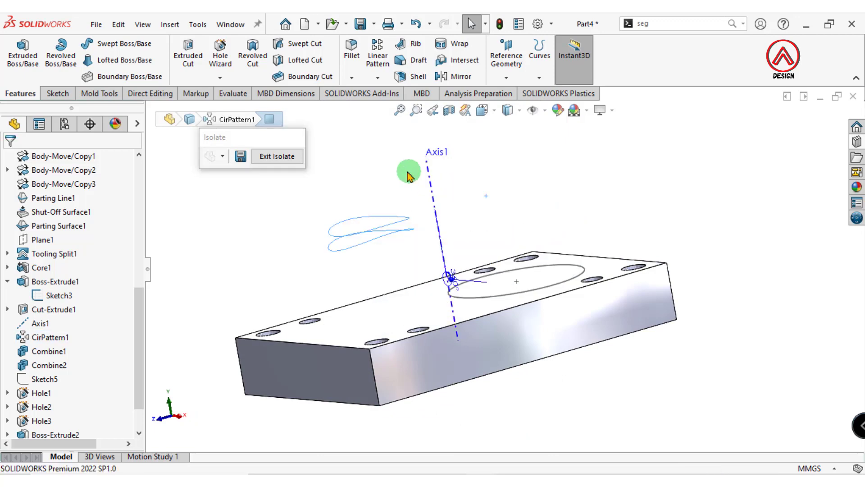
# Step: Select the Ø190 circle sketch in a top-down view and start an Extruded Cut from it
pyautogui.moveTo(502, 251); pyautogui.dragTo(554, 296, button='middle')
pyautogui.click(566, 273)
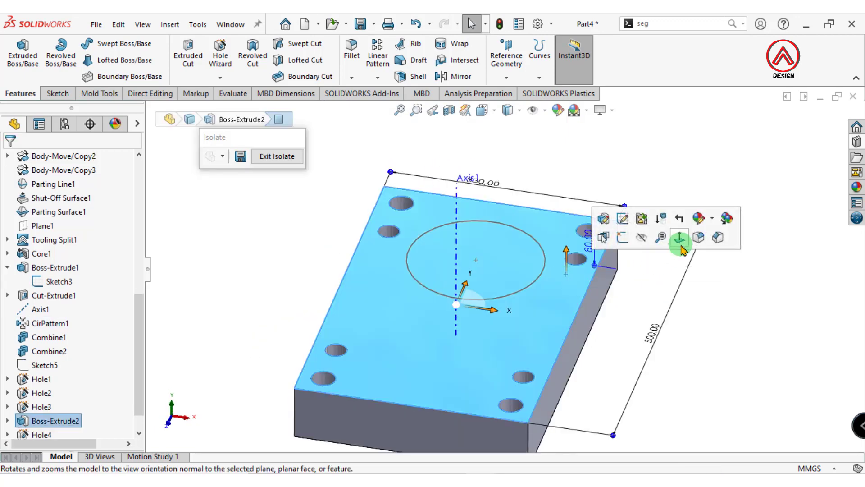
pyautogui.click(679, 238)
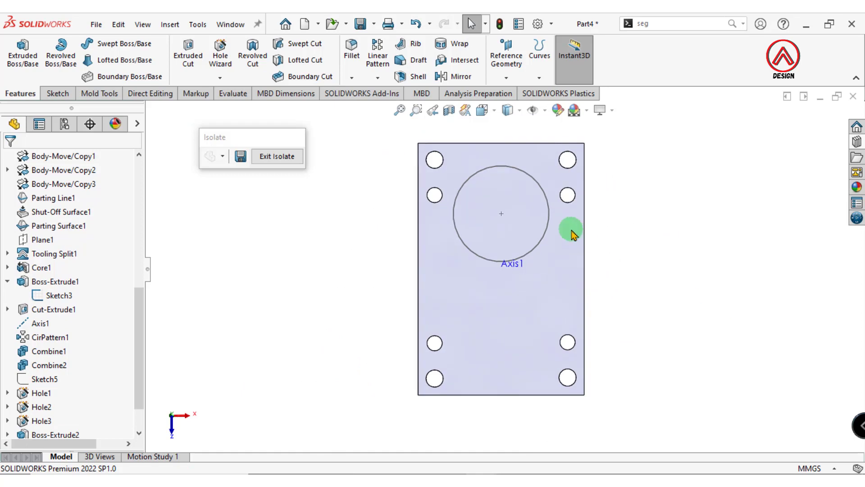
pyautogui.scroll(-2, 570, 226)
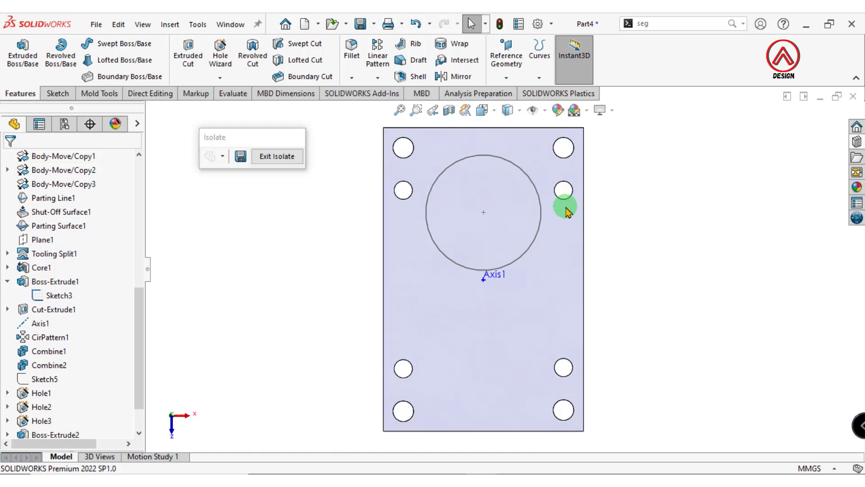
pyautogui.click(458, 161)
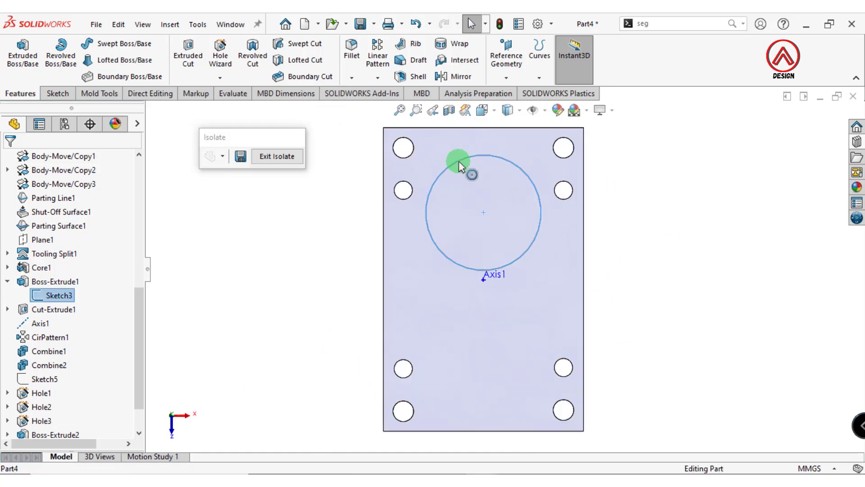
pyautogui.click(188, 55)
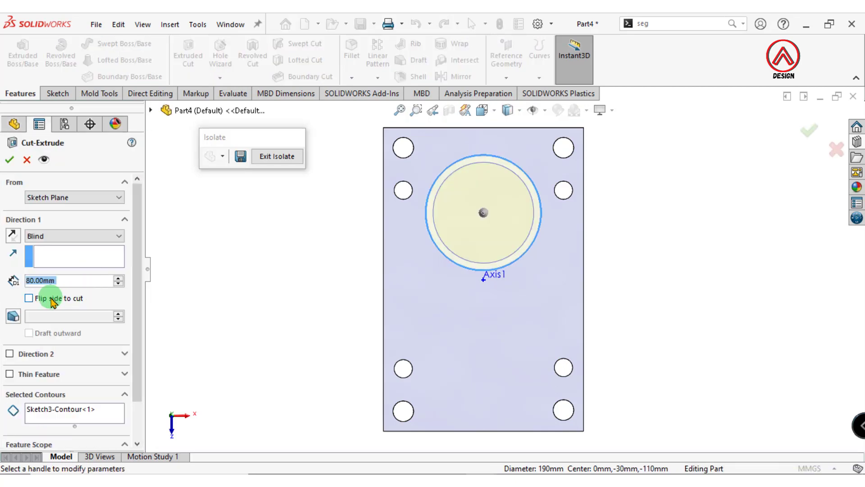
# Step: Cut the Ø190 pocket 45 mm deep into the plate with reversed direction and a 1° draft
pyautogui.click(13, 235)
pyautogui.doubleClick(65, 280)
pyautogui.write('45')
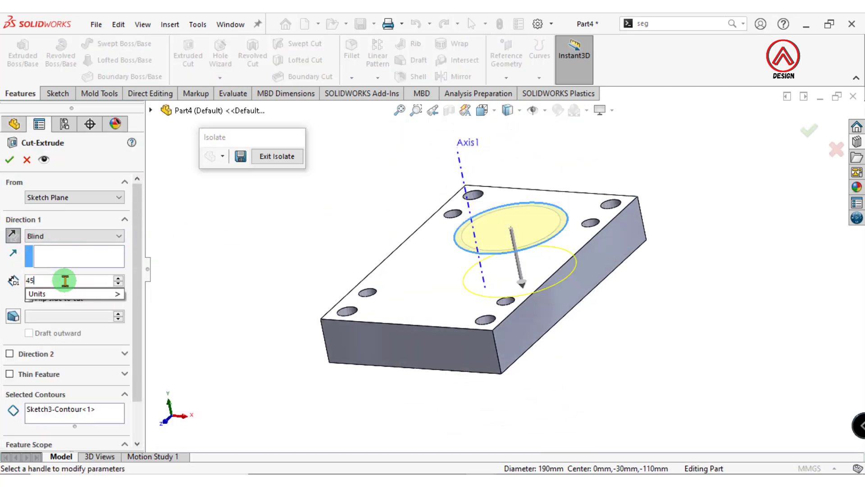
pyautogui.press('Return')
pyautogui.click(13, 317)
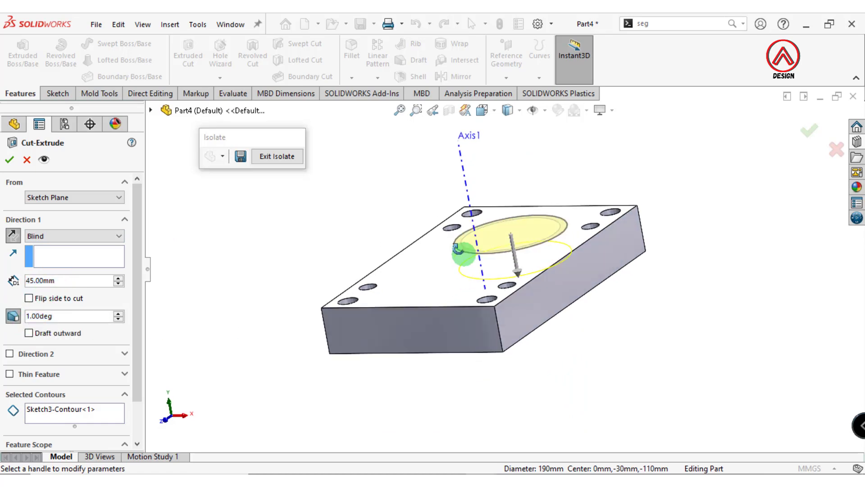
pyautogui.moveTo(463, 246)
pyautogui.mouseDown(button='middle')
pyautogui.moveTo(407, 249)
pyautogui.moveTo(520, 131)
pyautogui.mouseUp(button='middle')
pyautogui.click(508, 110)
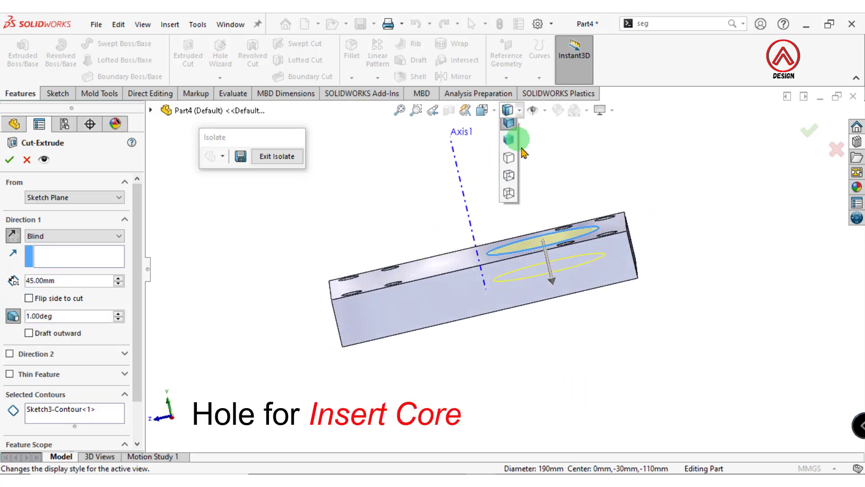
pyautogui.click(508, 177)
pyautogui.moveTo(508, 180)
pyautogui.mouseDown(button='middle')
pyautogui.moveTo(512, 274)
pyautogui.moveTo(508, 256)
pyautogui.moveTo(177, 300)
pyautogui.mouseUp(button='middle')
pyautogui.click(34, 316)
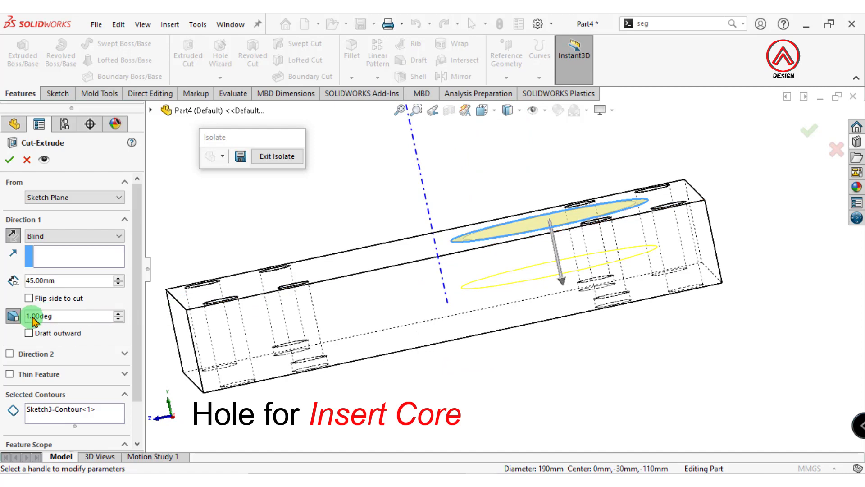
pyautogui.click(3, 163)
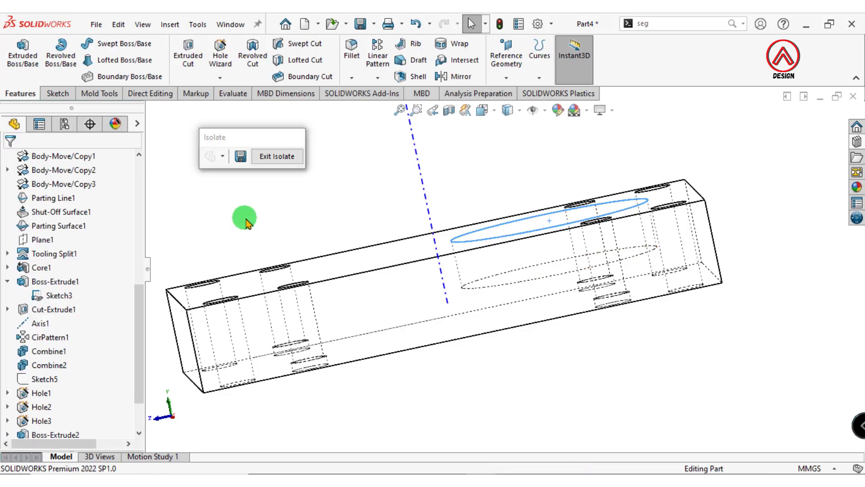
# Step: Circular-pattern Cut-Extrude2 around Axis1 with 2 instances over 360°
pyautogui.moveTo(517, 151); pyautogui.dragTo(537, 188, button='middle')
pyautogui.click(378, 77)
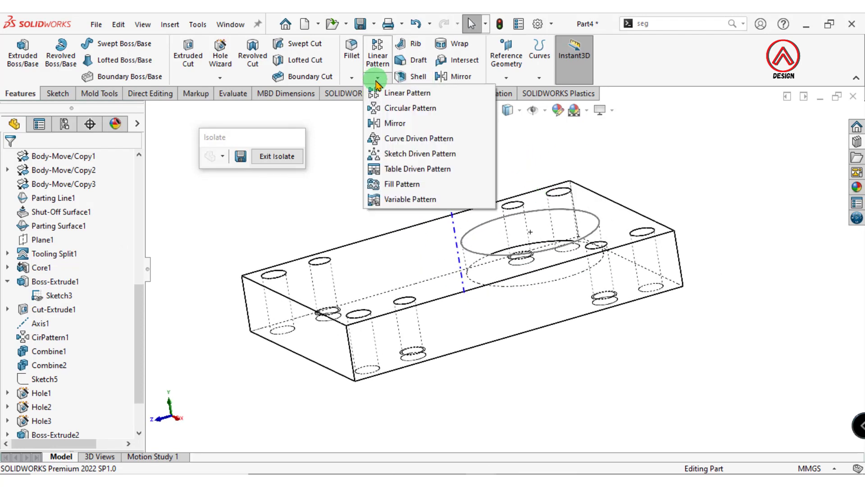
pyautogui.click(366, 109)
pyautogui.click(65, 198)
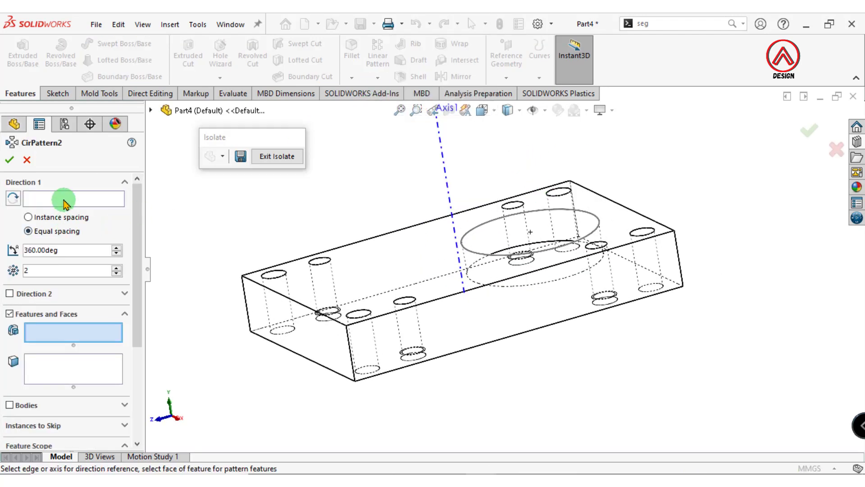
pyautogui.click(449, 188)
pyautogui.click(50, 337)
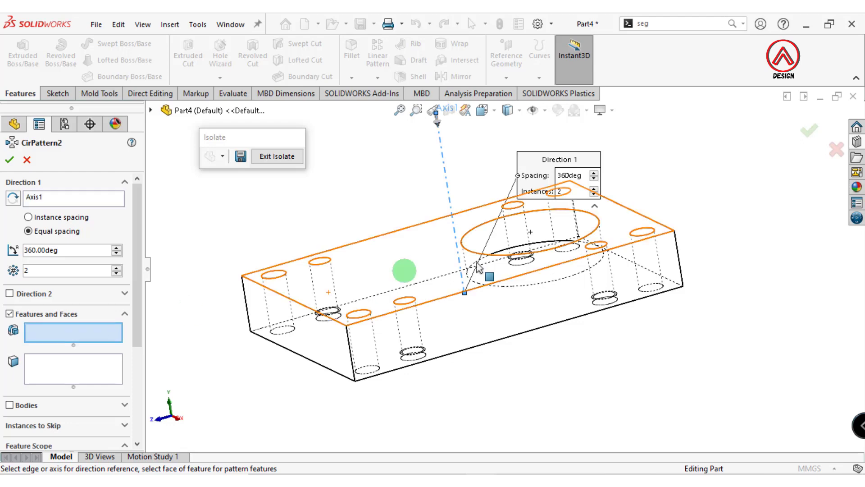
pyautogui.click(499, 228)
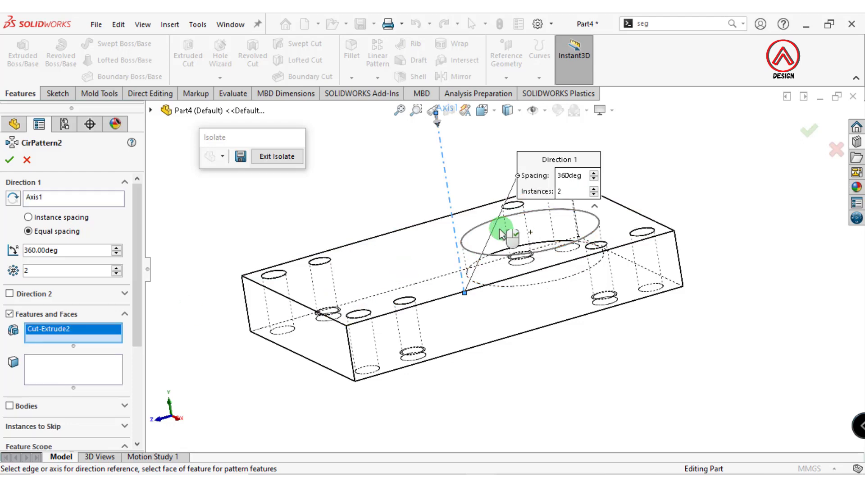
pyautogui.click(6, 165)
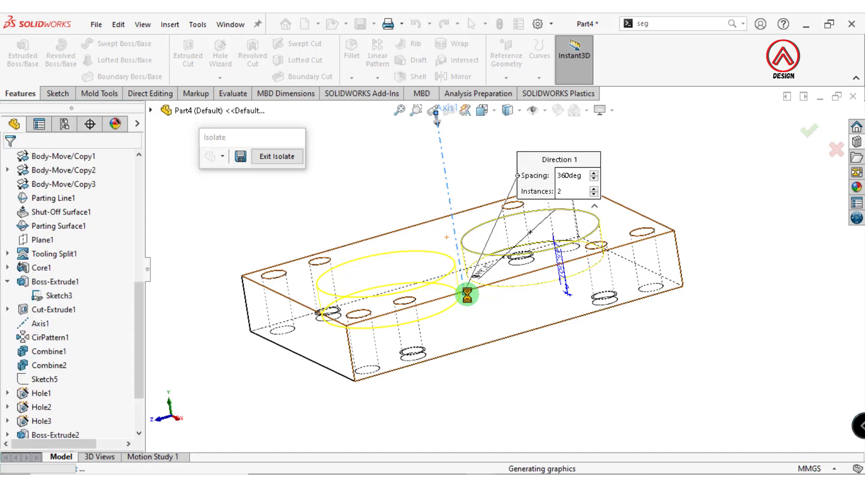
# Step: Orient the view normal to the plate's top face
pyautogui.moveTo(465, 276); pyautogui.dragTo(517, 332, button='middle')
pyautogui.click(453, 331)
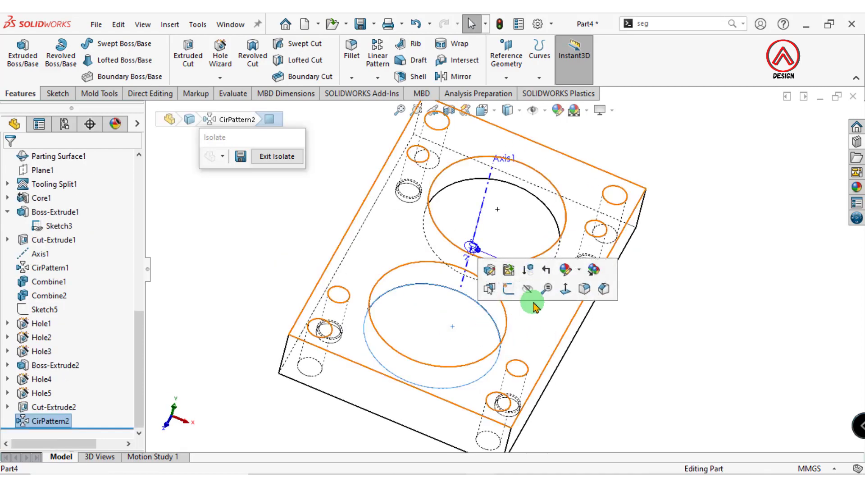
pyautogui.click(558, 290)
pyautogui.click(58, 93)
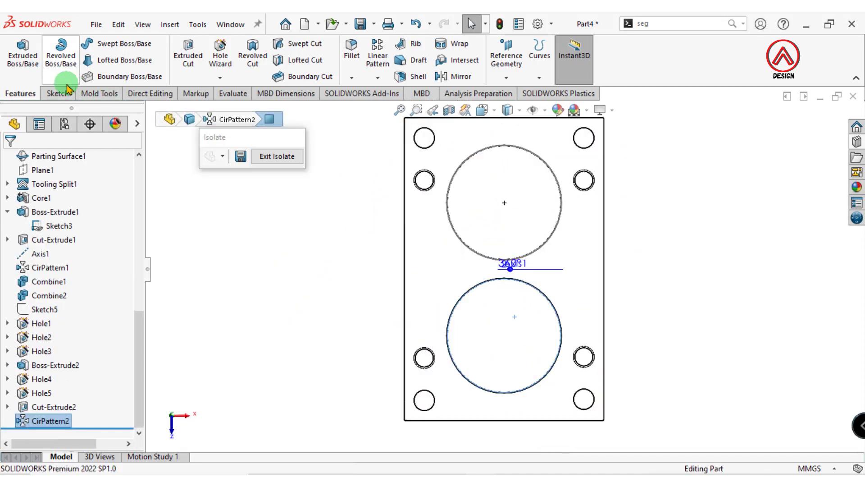
# Step: Sketch a centre rectangle on the top face, centred on Axis1 between the pockets
pyautogui.click(18, 52)
pyautogui.click(83, 59)
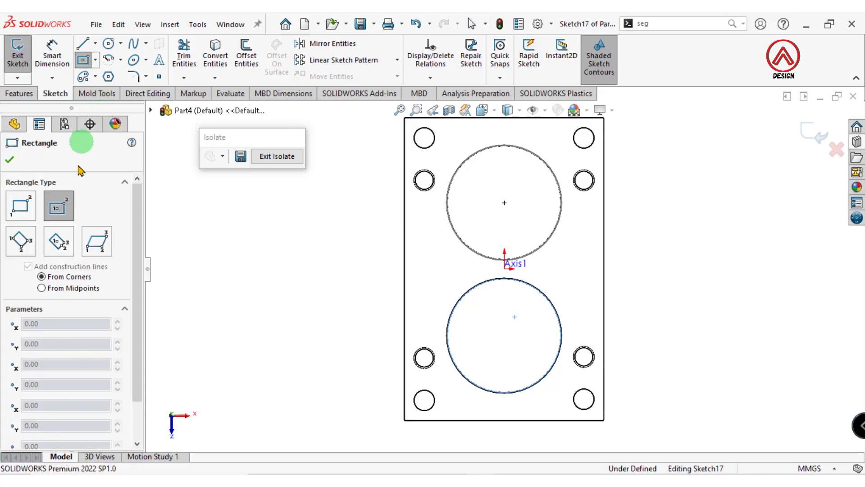
pyautogui.click(505, 269)
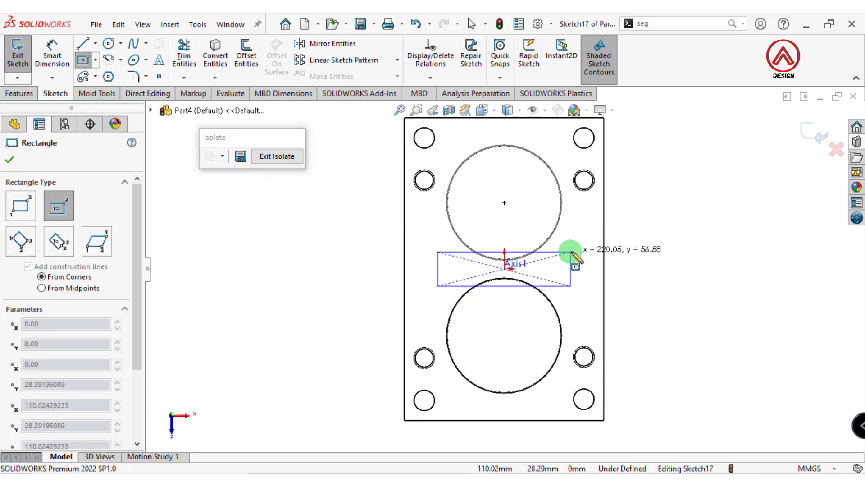
pyautogui.click(578, 242)
pyautogui.click(83, 59)
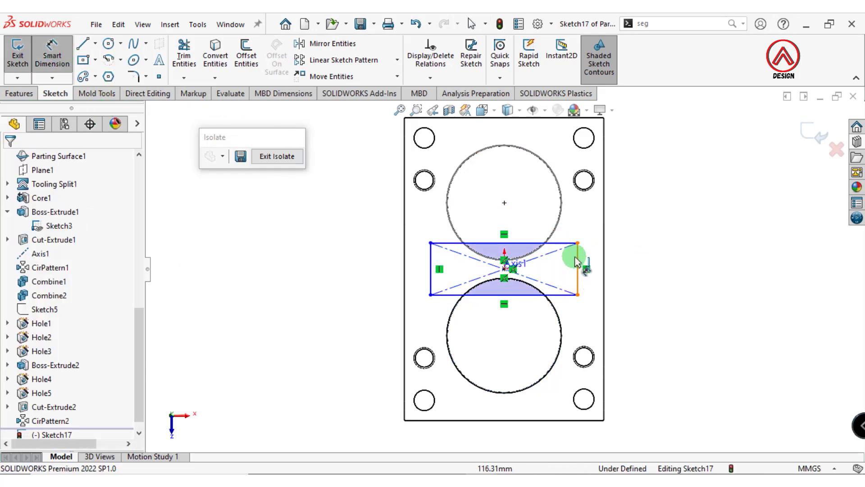
# Step: Dimension the rectangle's top edge 85 mm from the upper pocket centre and 200 mm wide
pyautogui.moveTo(541, 243); pyautogui.dragTo(517, 208)
pyautogui.click(506, 203)
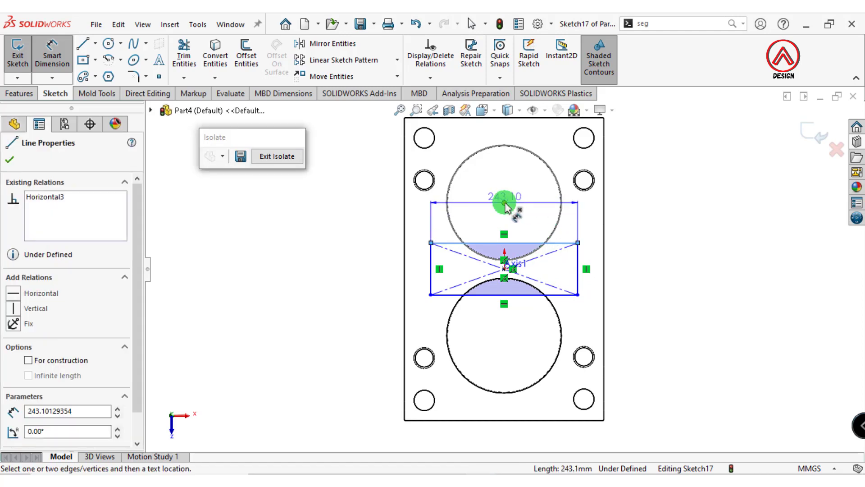
pyautogui.click(654, 221)
pyautogui.write('85')
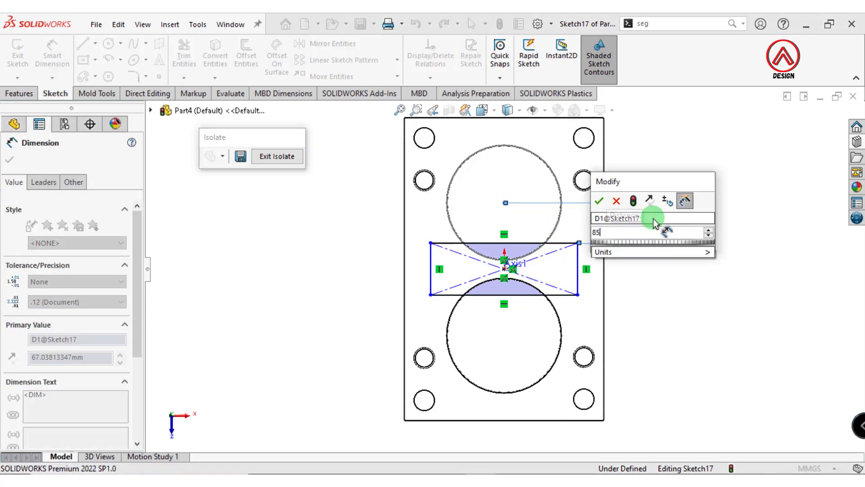
pyautogui.press('Return')
pyautogui.click(547, 255)
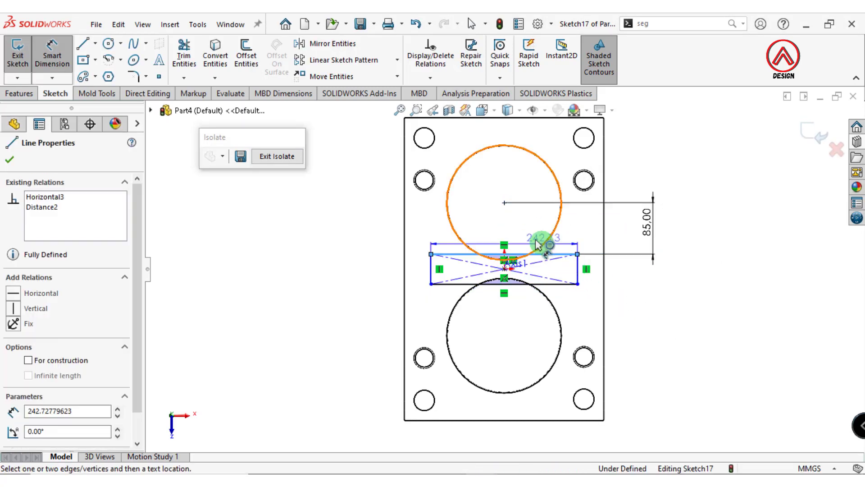
pyautogui.click(527, 237)
pyautogui.write('200')
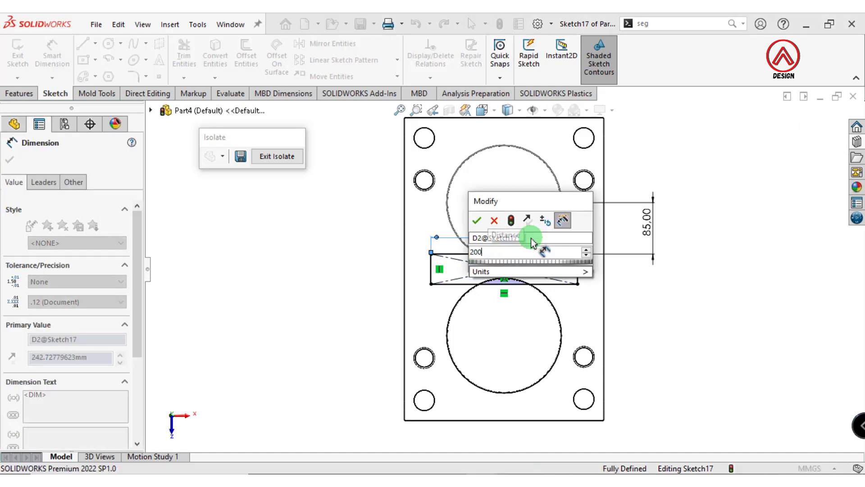
pyautogui.press('Return')
pyautogui.click(15, 93)
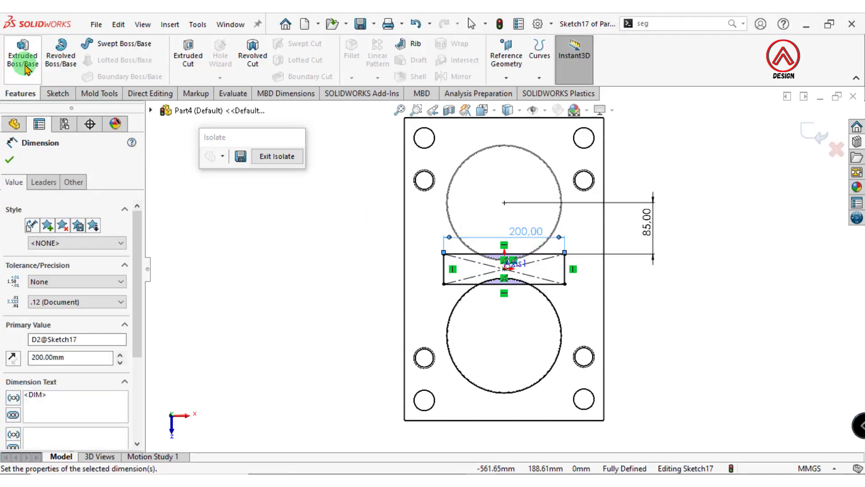
pyautogui.click(23, 52)
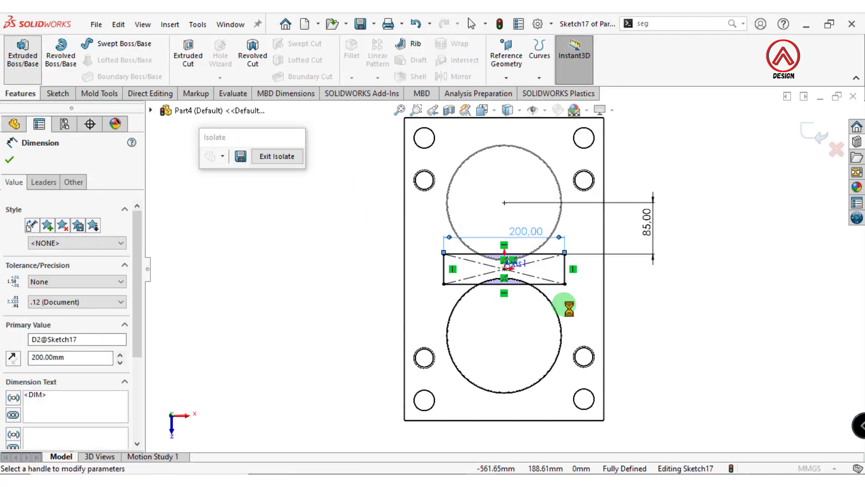
# Step: Extrude Sketch17 20 mm deep as Boss-Extrude3, with the part shown Shaded With Edges
pyautogui.click(507, 110)
pyautogui.click(507, 126)
pyautogui.scroll(-3, 523, 283)
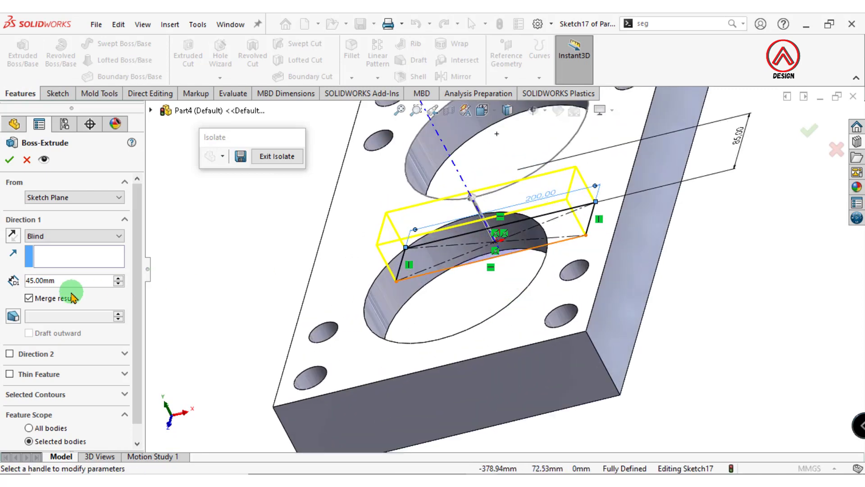
pyautogui.click(64, 281)
pyautogui.write('20')
pyautogui.press('Return')
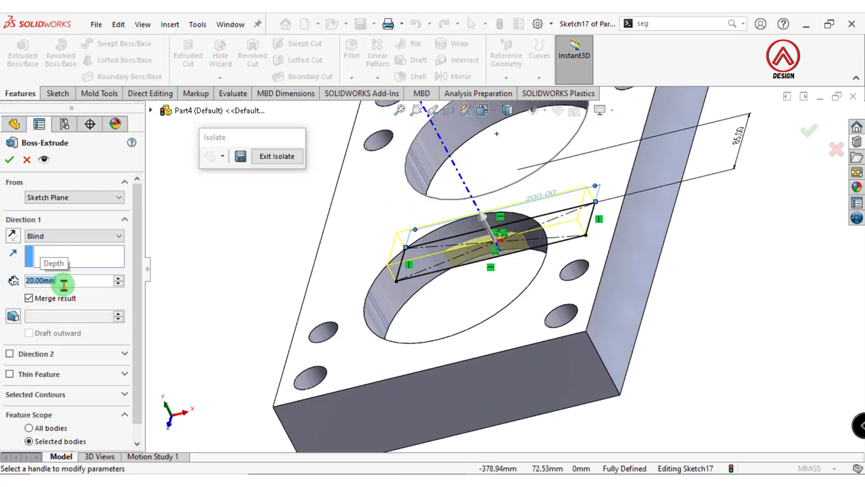
pyautogui.click(9, 159)
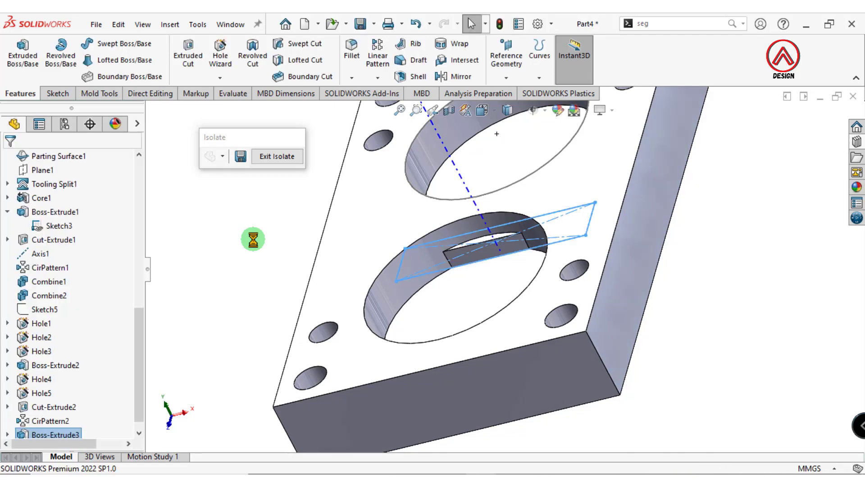
pyautogui.click(285, 235)
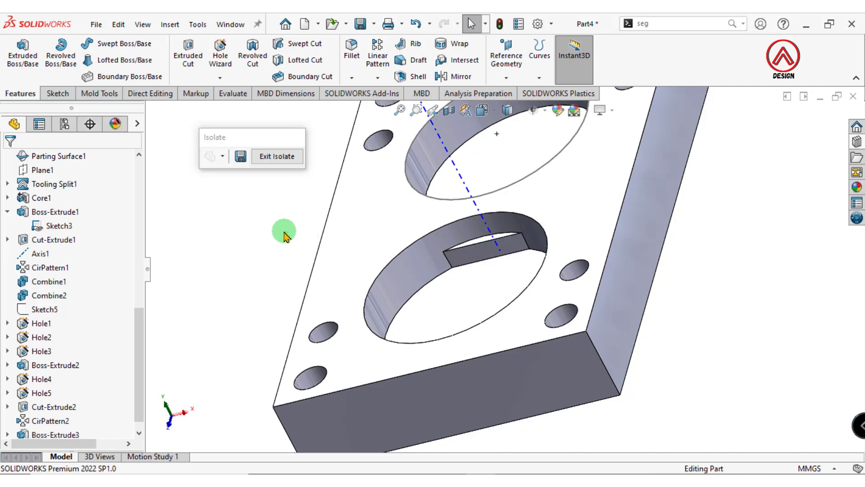
# Step: Exit isolation to show all bodies, and hide the circle sketch and Axis1
pyautogui.moveTo(354, 257)
pyautogui.mouseDown(button='middle')
pyautogui.moveTo(574, 219)
pyautogui.moveTo(203, 228)
pyautogui.mouseUp(button='middle')
pyautogui.click(276, 156)
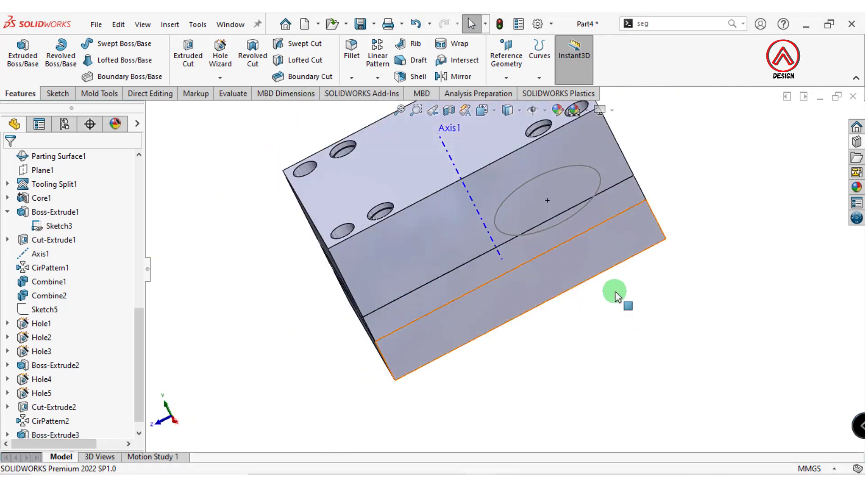
pyautogui.moveTo(614, 293)
pyautogui.mouseDown(button='middle')
pyautogui.moveTo(547, 276)
pyautogui.moveTo(564, 221)
pyautogui.mouseUp(button='middle')
pyautogui.click(569, 217)
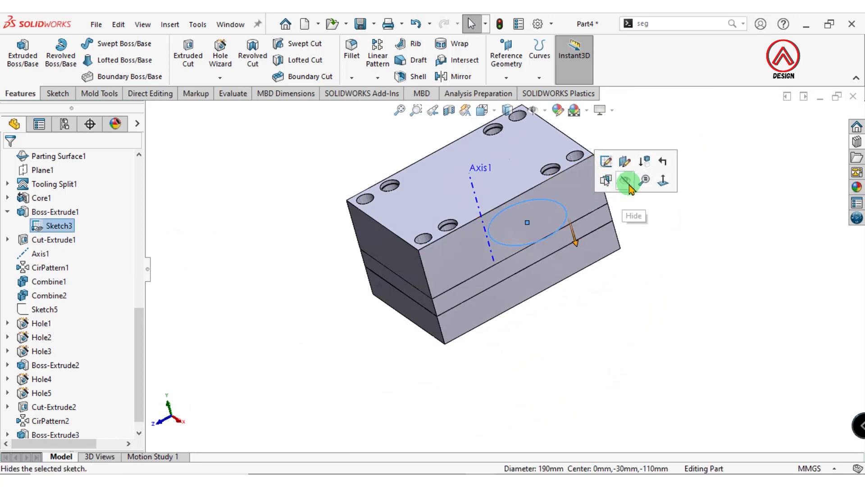
pyautogui.click(629, 180)
pyautogui.click(480, 200)
pyautogui.click(539, 169)
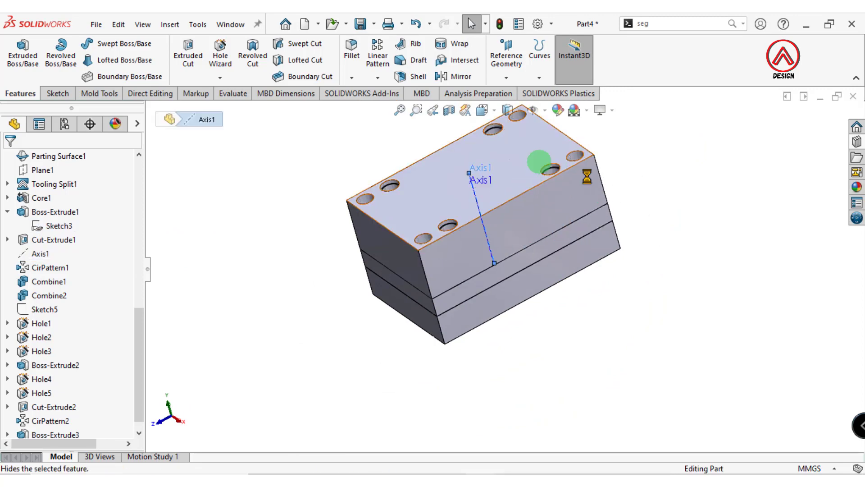
# Step: Switch the display to Hidden Lines Visible and orbit around the full mould stack
pyautogui.keyDown('ctrl'); pyautogui.moveTo(662, 205); pyautogui.dragTo(600, 230, button='middle'); pyautogui.keyUp('ctrl')
pyautogui.click(506, 110)
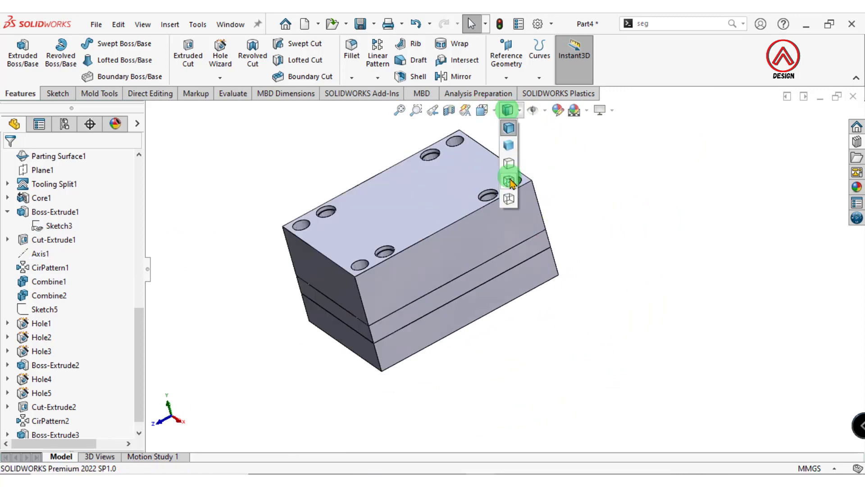
pyautogui.click(506, 177)
pyautogui.moveTo(493, 285)
pyautogui.mouseDown(button='middle')
pyautogui.moveTo(480, 220)
pyautogui.moveTo(377, 280)
pyautogui.moveTo(487, 289)
pyautogui.moveTo(464, 275)
pyautogui.moveTo(495, 289)
pyautogui.moveTo(506, 251)
pyautogui.moveTo(477, 170)
pyautogui.moveTo(473, 270)
pyautogui.moveTo(360, 273)
pyautogui.mouseUp(button='middle')
pyautogui.moveTo(320, 187)
pyautogui.mouseDown(button='middle')
pyautogui.moveTo(400, 226)
pyautogui.moveTo(380, 261)
pyautogui.mouseUp(button='middle')
pyautogui.moveTo(560, 290)
pyautogui.mouseDown(button='middle')
pyautogui.moveTo(615, 285)
pyautogui.moveTo(600, 345)
pyautogui.moveTo(599, 228)
pyautogui.moveTo(653, 213)
pyautogui.moveTo(689, 236)
pyautogui.moveTo(642, 236)
pyautogui.moveTo(599, 203)
pyautogui.moveTo(560, 228)
pyautogui.moveTo(560, 305)
pyautogui.moveTo(612, 253)
pyautogui.mouseUp(button='middle')
pyautogui.scroll(-2, 559, 297)
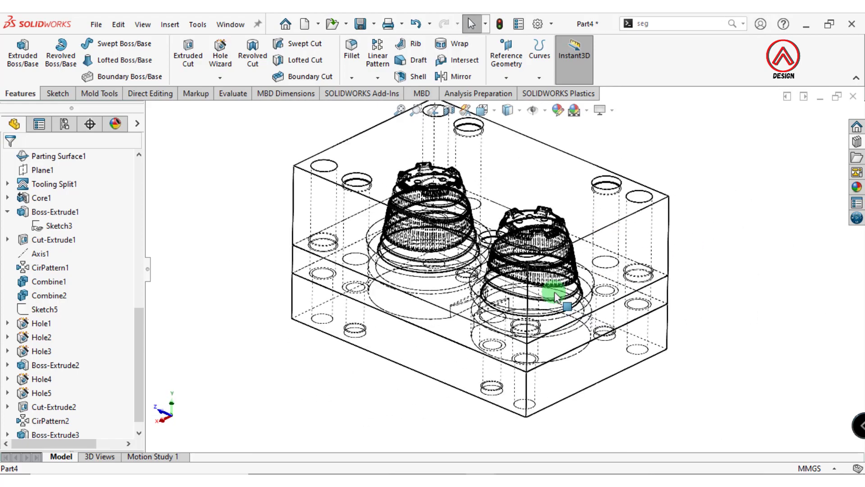
pyautogui.moveTo(603, 209); pyautogui.dragTo(605, 208, button='middle')
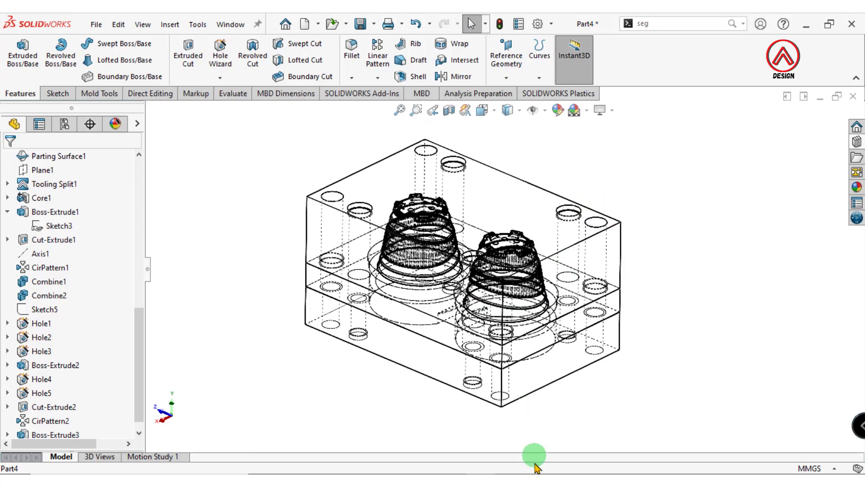